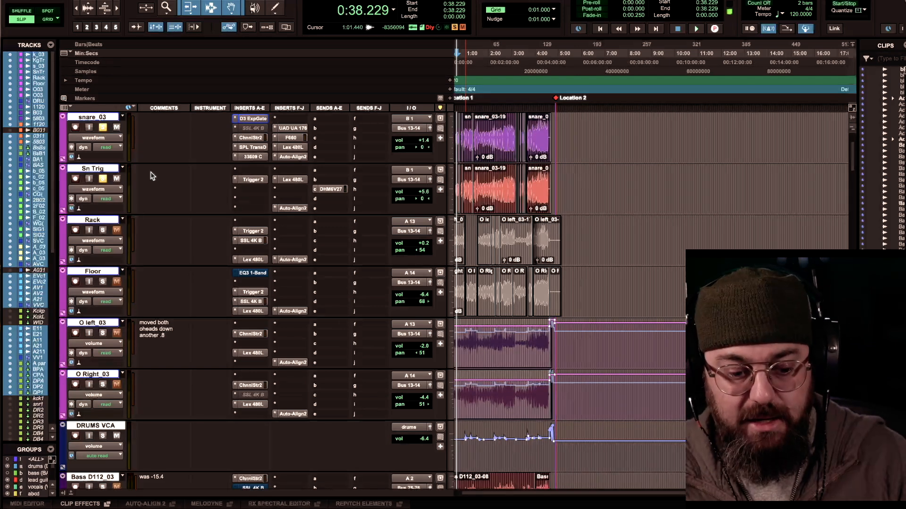
Step: Select the Sn Trig track and inspect its Trigger 2 plug-in and the fader of its send C
{"action": "left_click", "coordinate": [103, 170]}
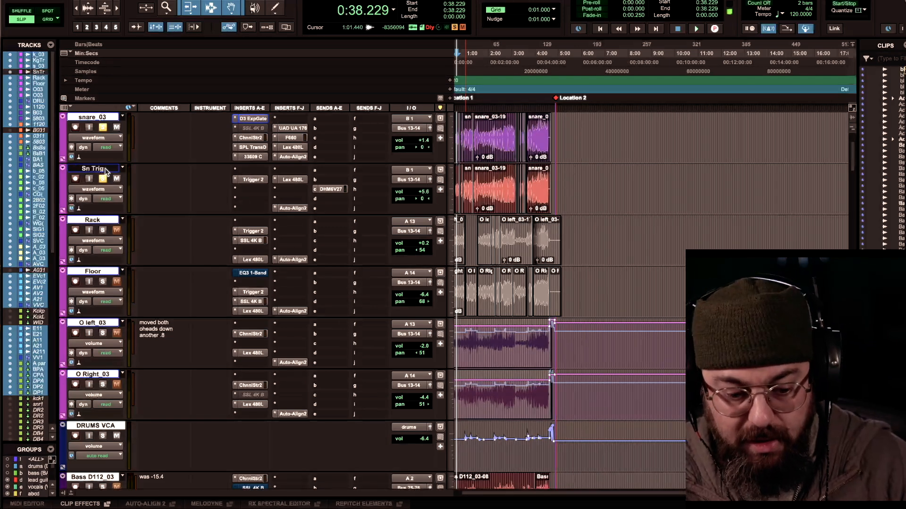
{"action": "left_click", "coordinate": [257, 182]}
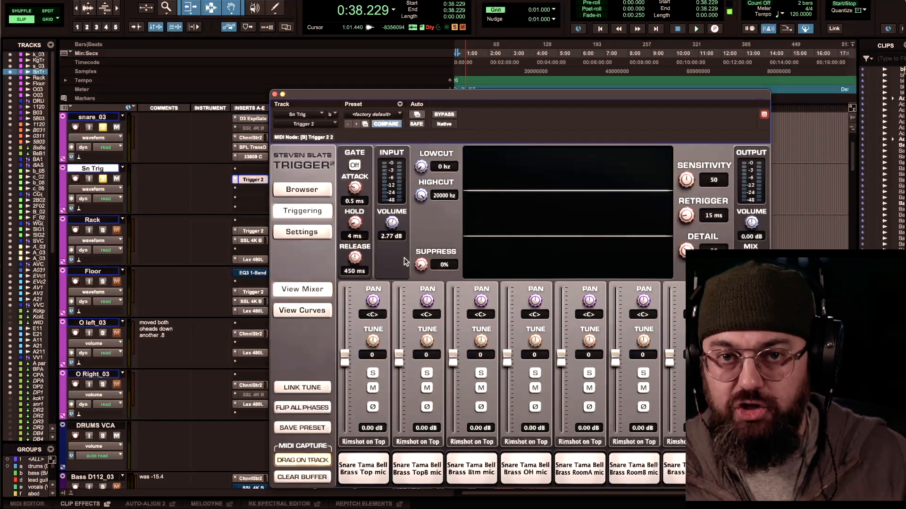
{"action": "left_click_drag", "start_coordinate": [465, 94], "coordinate": [335, 66]}
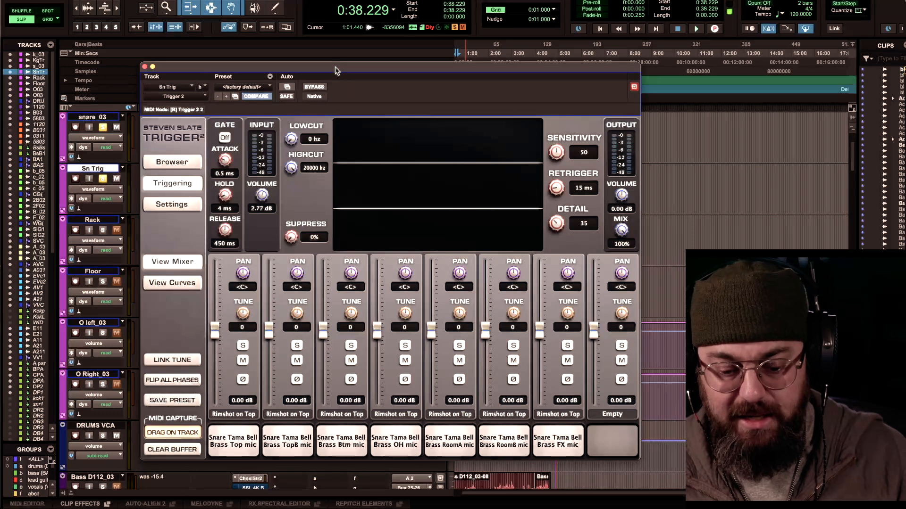
{"action": "left_click_drag", "start_coordinate": [335, 66], "coordinate": [639, 179]}
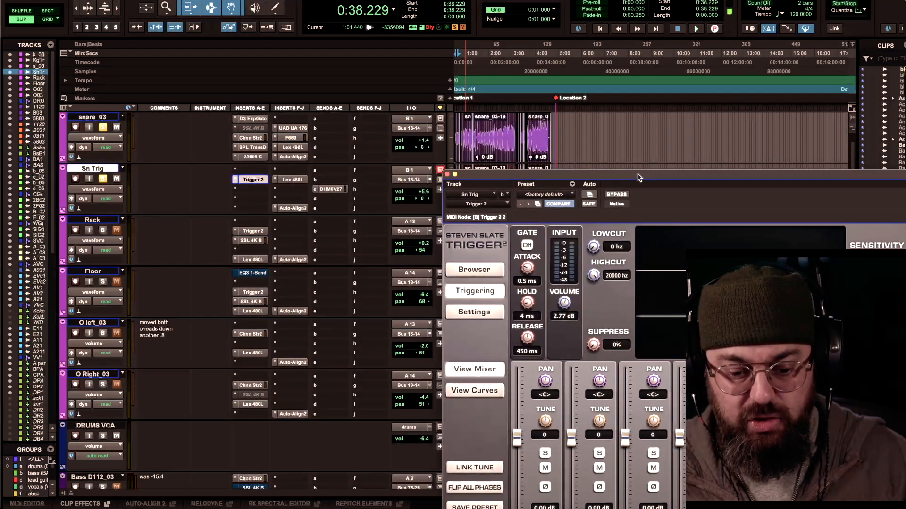
{"action": "left_click", "coordinate": [336, 185]}
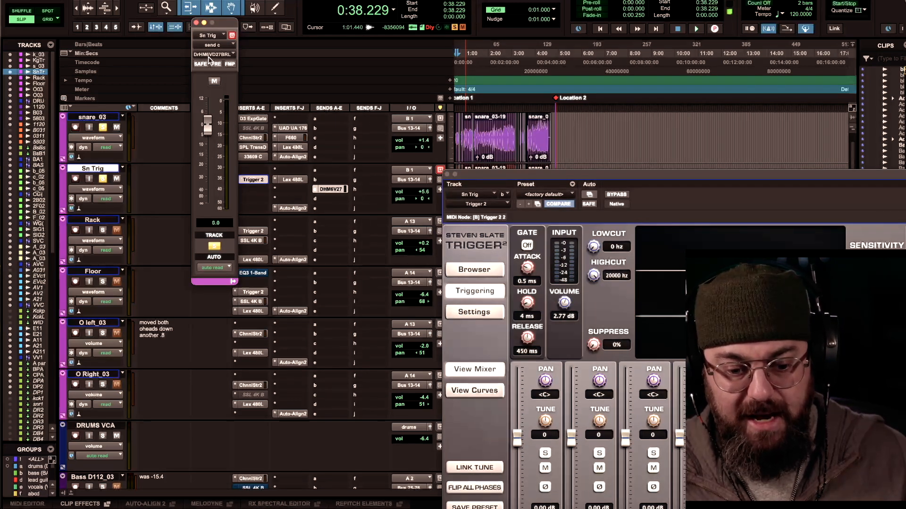
{"action": "left_click", "coordinate": [196, 22]}
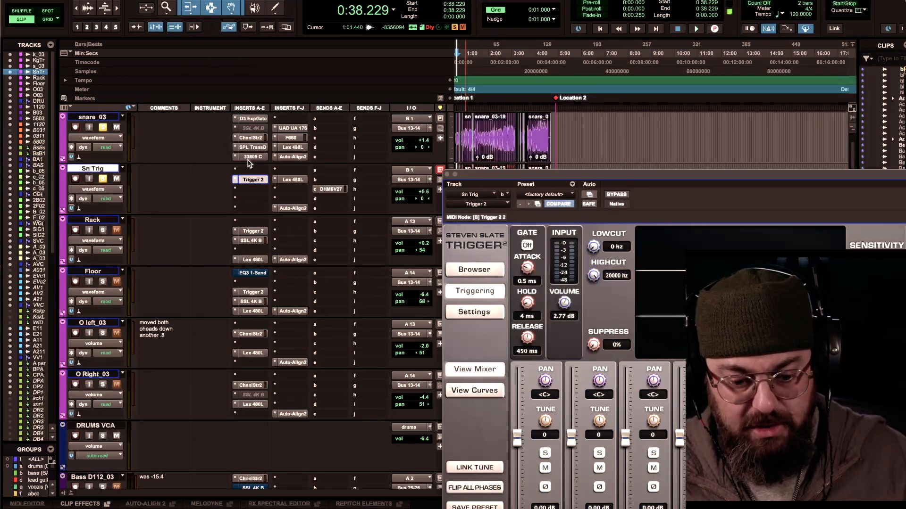
Step: Inspect the Expander/Gate on snare_03 and the Lexicon 480L reverb on Sn Trig, and close the plug-in window
{"action": "left_click", "coordinate": [251, 121]}
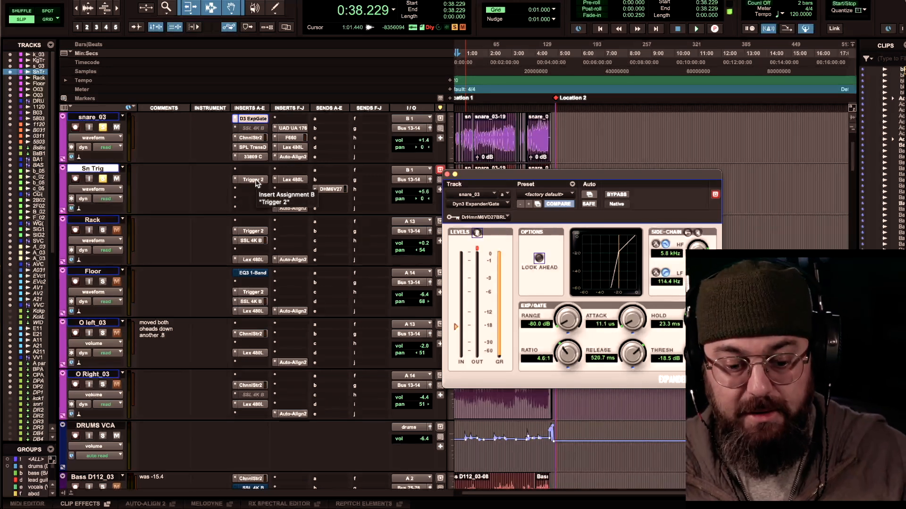
{"action": "left_click", "coordinate": [284, 184]}
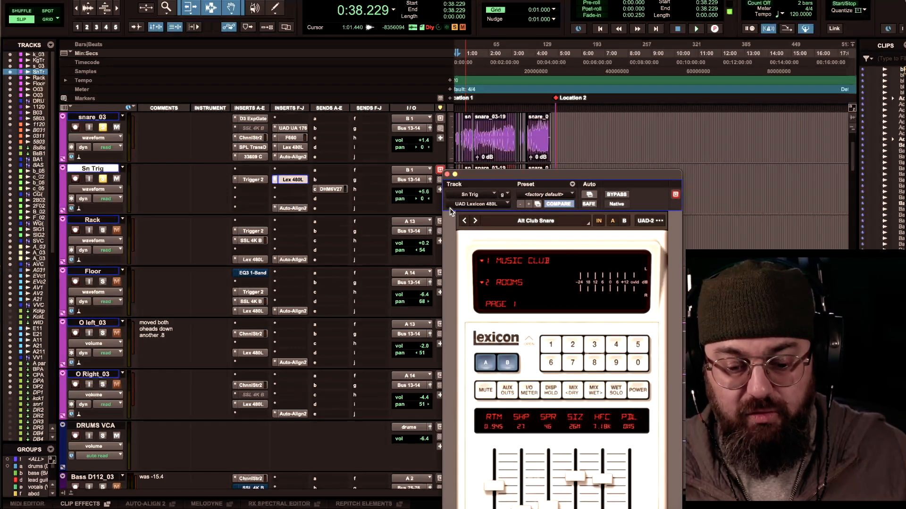
{"action": "left_click", "coordinate": [447, 174]}
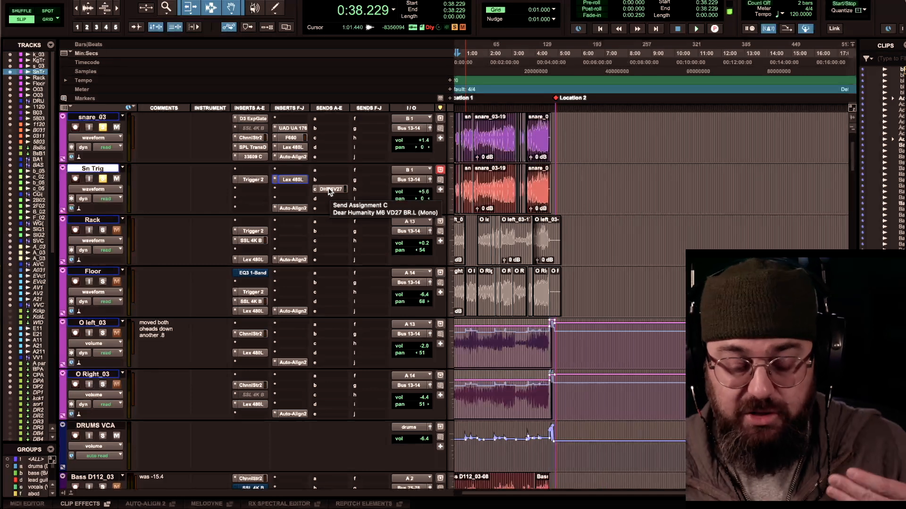
Step: Review the settings of the Expander/Gate and the SPL Transient Designer on the snare_03 track
{"action": "left_click", "coordinate": [255, 119]}
{"action": "left_click_drag", "start_coordinate": [483, 176], "coordinate": [212, 166]}
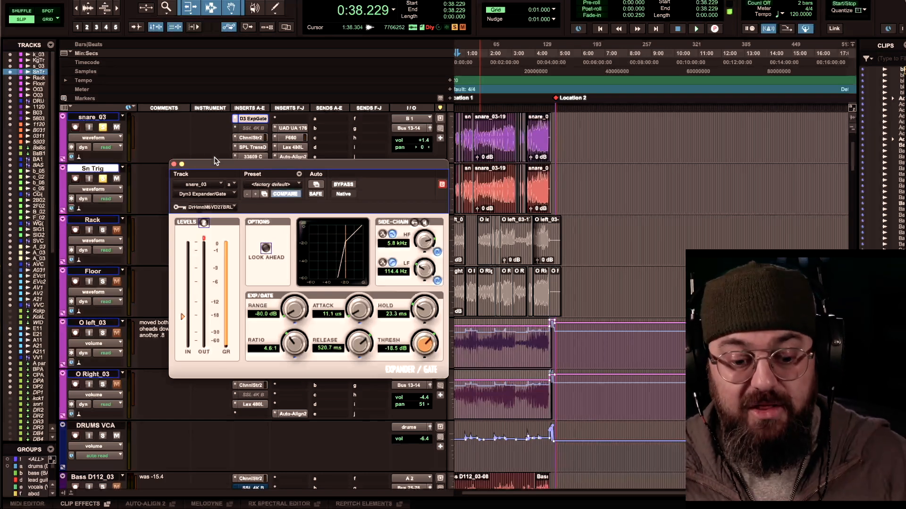
{"action": "left_click_drag", "start_coordinate": [216, 166], "coordinate": [212, 182]}
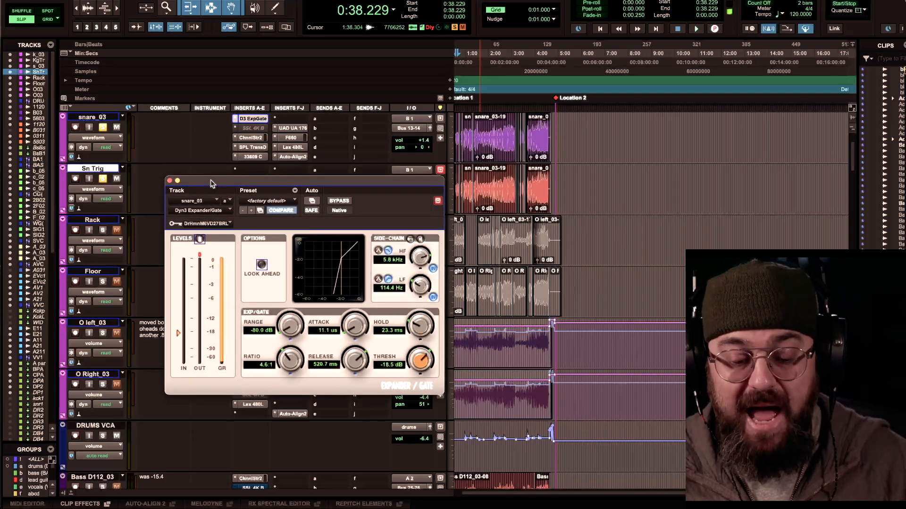
{"action": "left_click", "coordinate": [248, 148]}
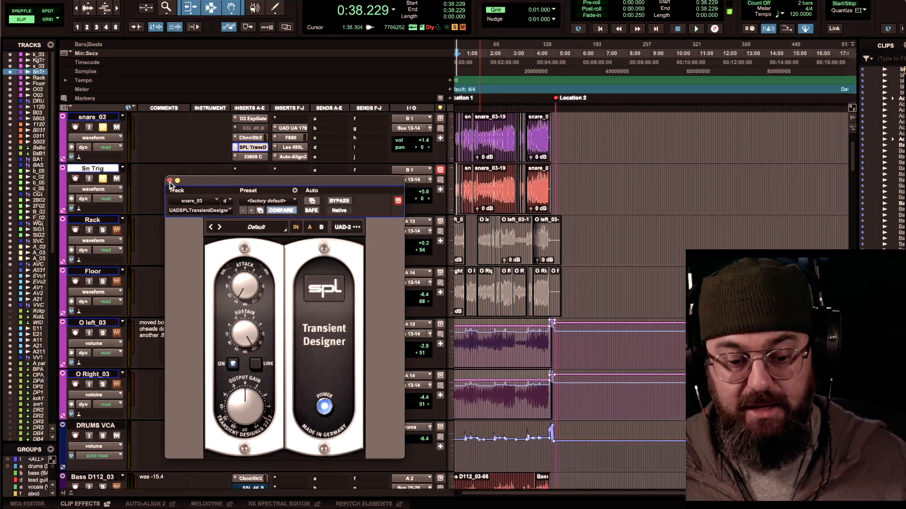
{"action": "left_click", "coordinate": [169, 181]}
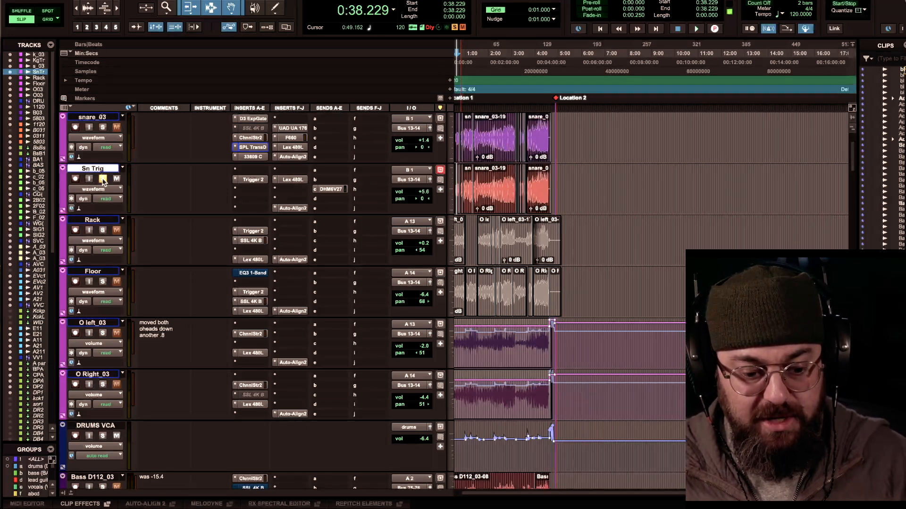
Step: Turn off solo on the St Bus and play the full mix from 0:38.229
{"action": "scroll", "coordinate": [205, 242], "scroll_direction": "down", "scroll_amount": 5}
{"action": "scroll", "coordinate": [204, 242], "scroll_direction": "down", "scroll_amount": 20}
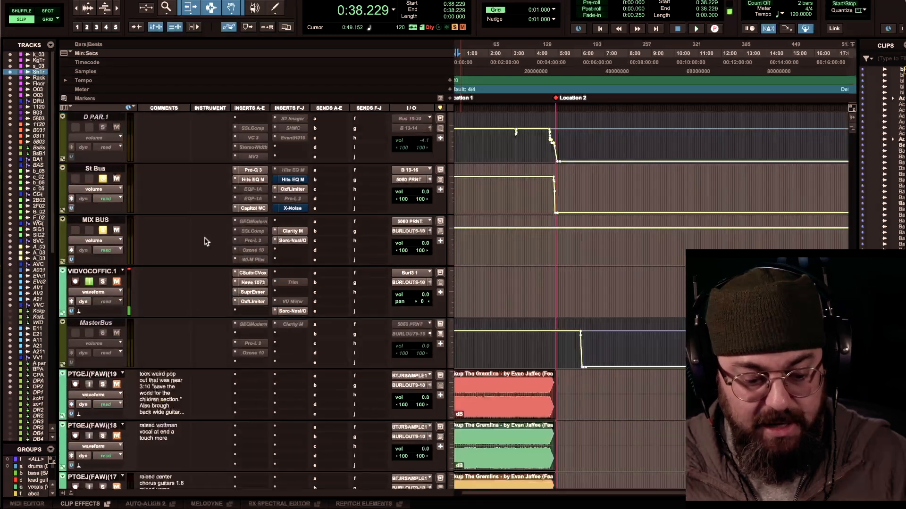
{"action": "scroll", "coordinate": [205, 241], "scroll_direction": "up", "scroll_amount": 1}
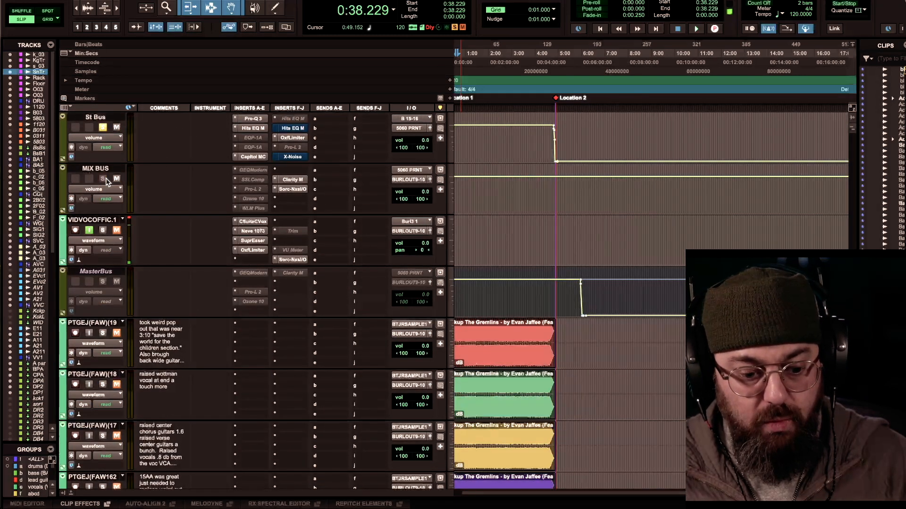
{"action": "left_click", "coordinate": [103, 128]}
{"action": "key", "text": "space"}
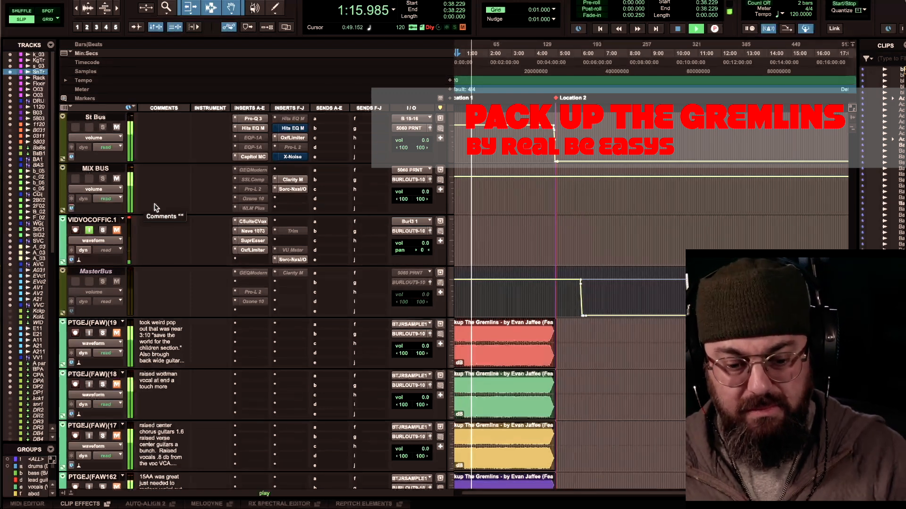
{"action": "key", "text": "space"}
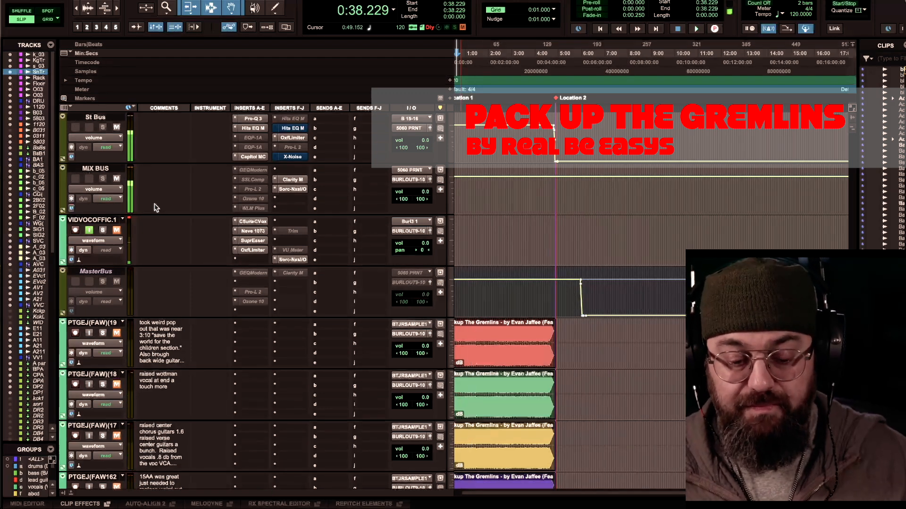
Step: Open the Expander/Gate on snare_03 and play snare_03 and Sn Trig soloed together from 1:51.957
{"action": "scroll", "coordinate": [155, 228], "scroll_direction": "down", "scroll_amount": 15}
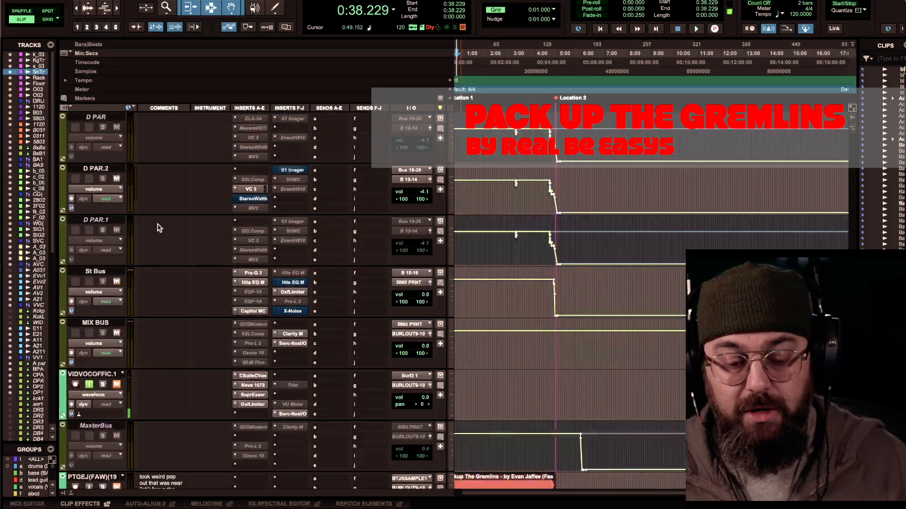
{"action": "scroll", "coordinate": [157, 228], "scroll_direction": "up", "scroll_amount": 10}
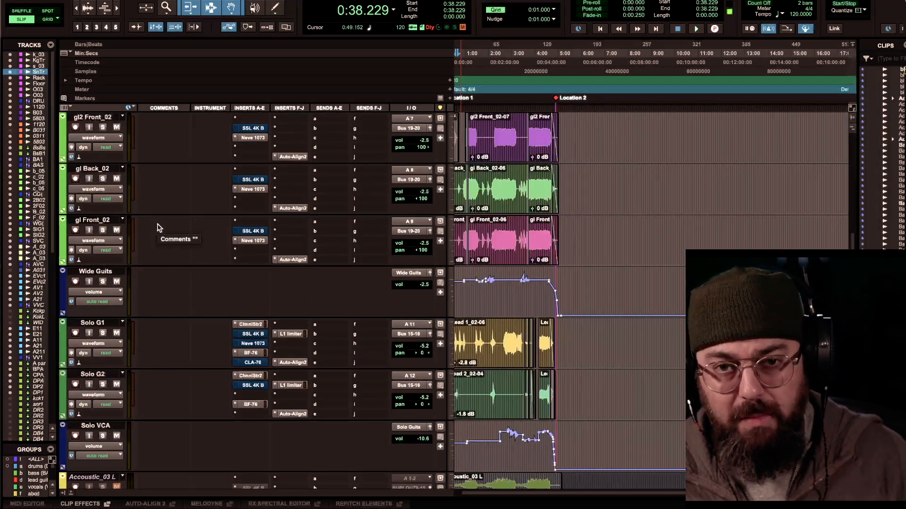
{"action": "scroll", "coordinate": [157, 228], "scroll_direction": "up", "scroll_amount": 5}
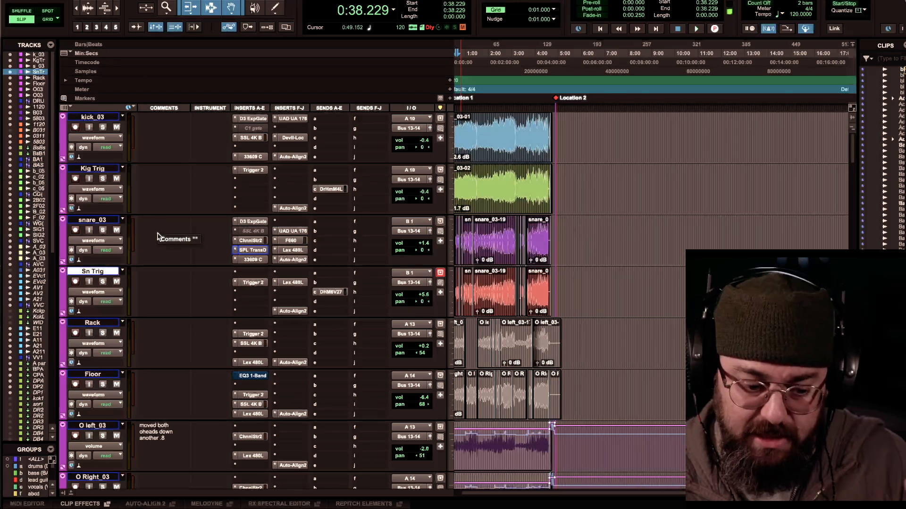
{"action": "left_click", "coordinate": [245, 222]}
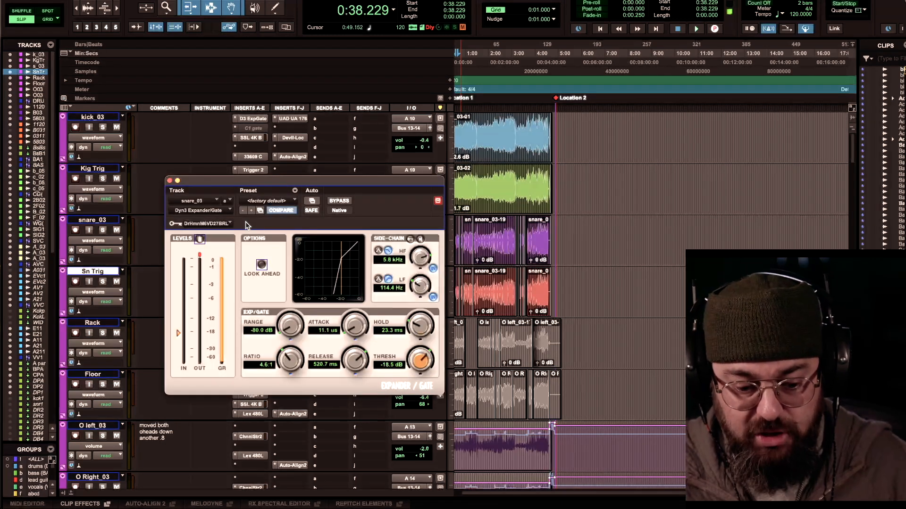
{"action": "left_click_drag", "start_coordinate": [222, 181], "coordinate": [278, 267]}
{"action": "key", "text": "space"}
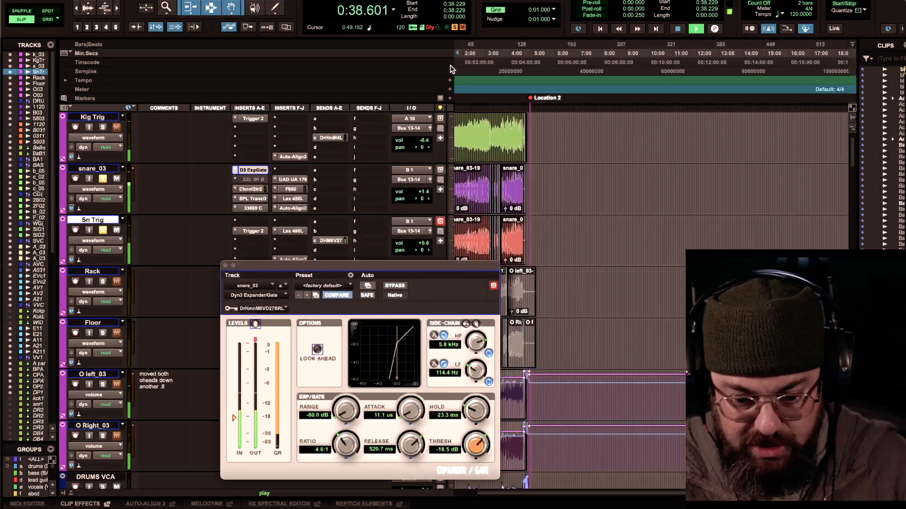
{"action": "left_click", "coordinate": [460, 70]}
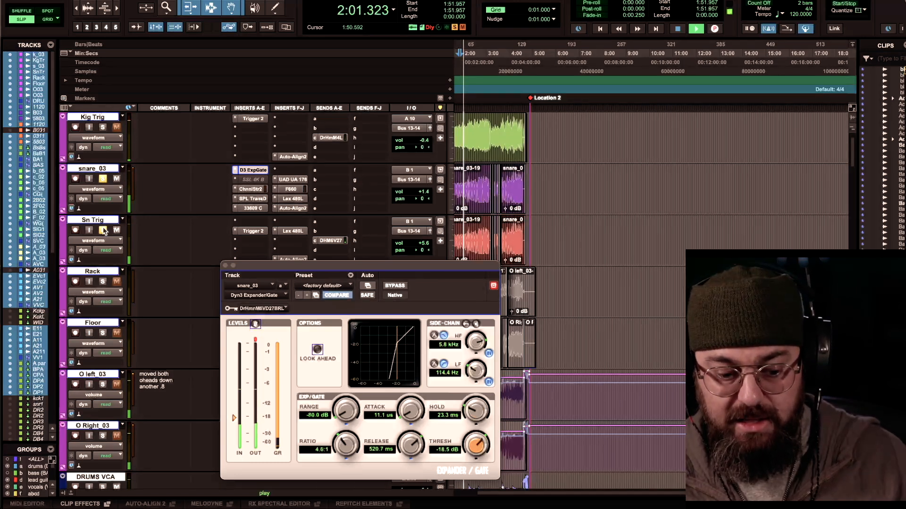
Step: Turn off solo on snare_03 and watch the Trigger 2 hit detection on Sn Trig during playback
{"action": "left_click", "coordinate": [102, 179]}
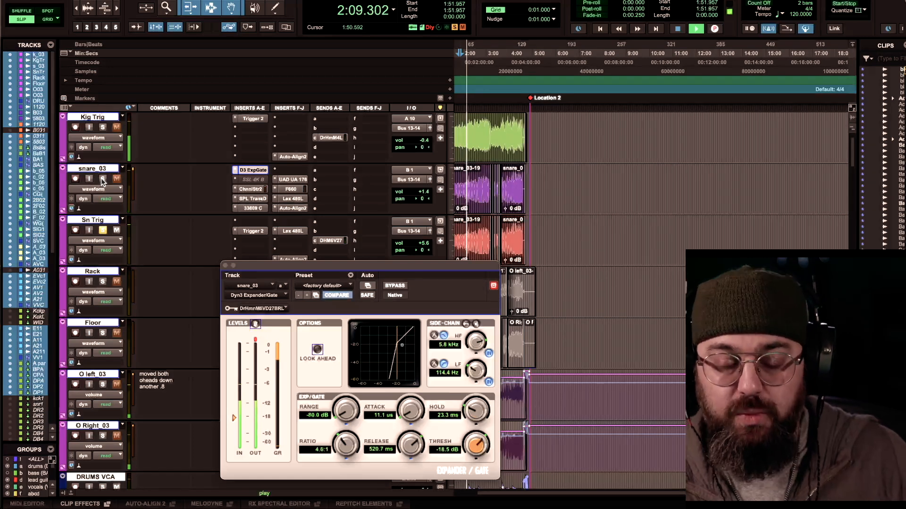
{"action": "left_click", "coordinate": [250, 230]}
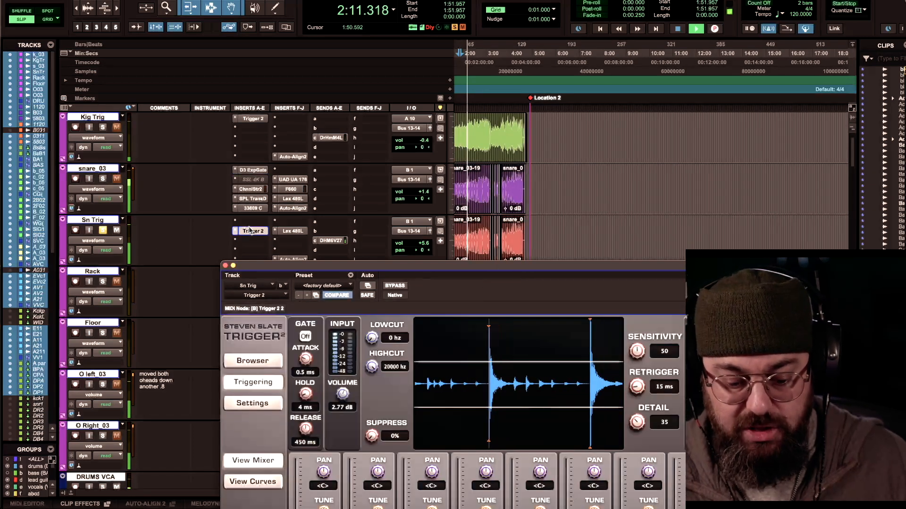
{"action": "left_click_drag", "start_coordinate": [336, 267], "coordinate": [223, 60]}
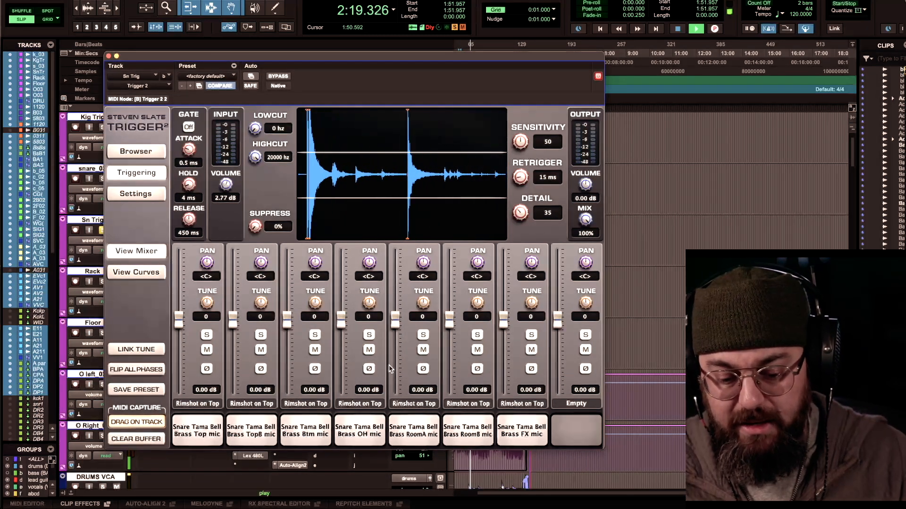
{"action": "left_click", "coordinate": [109, 57]}
Step: Compare playback of snare_03 soloed alone with snare_03 and Sn Trig soloed together, starting from 1:51.957
{"action": "key", "text": "space"}
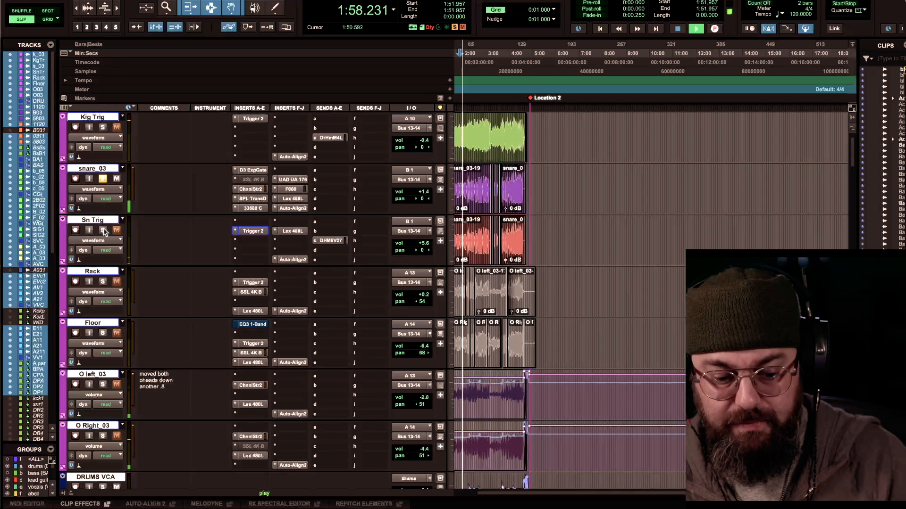
{"action": "key", "text": "space"}
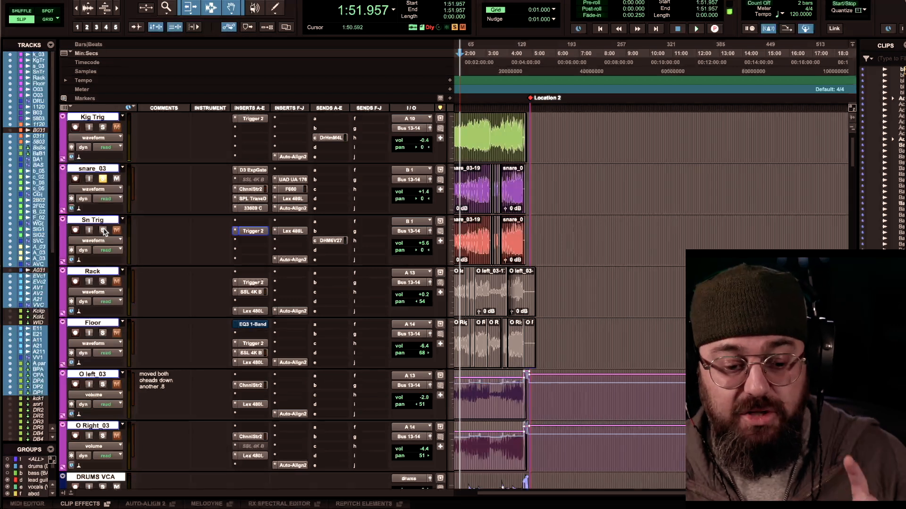
{"action": "left_click", "coordinate": [103, 231]}
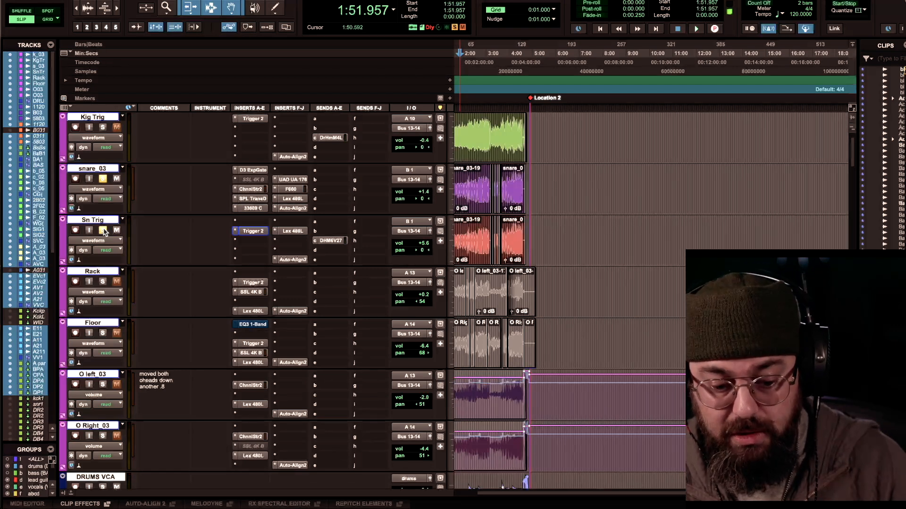
{"action": "key", "text": "space"}
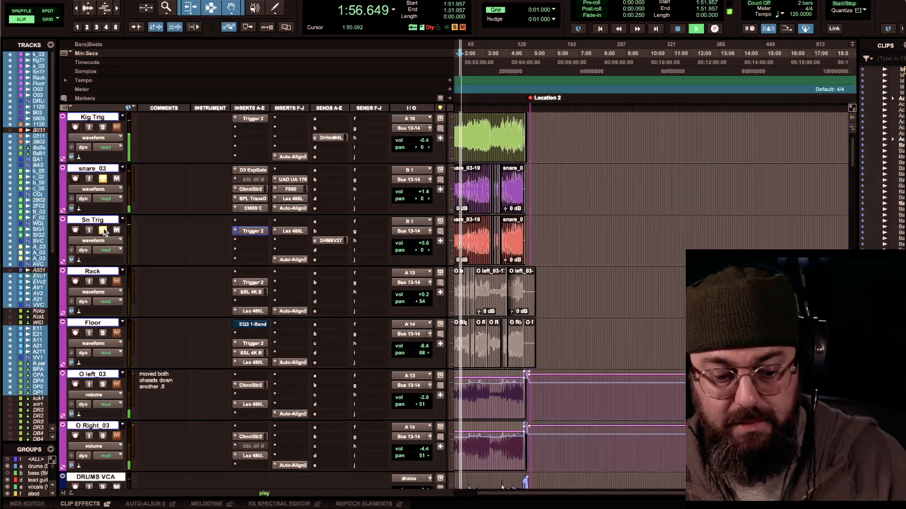
{"action": "key", "text": "space"}
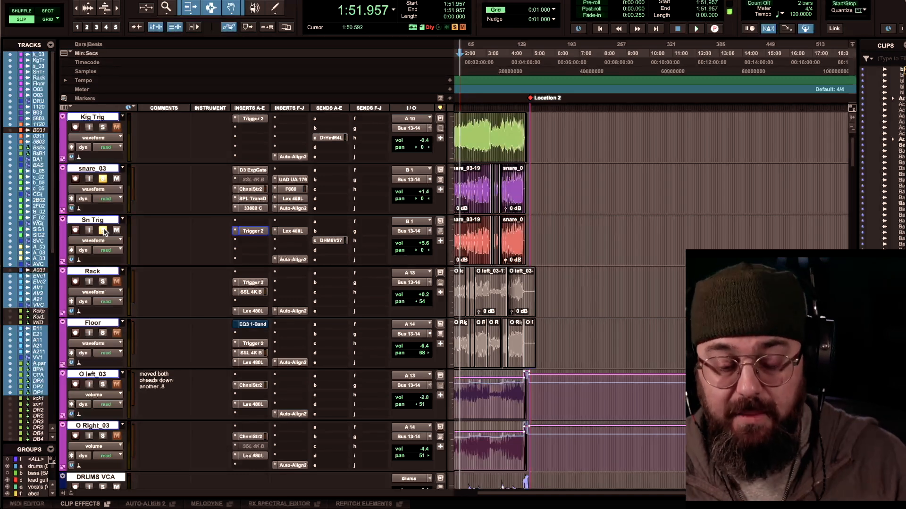
Step: Turn off solo on Sn Trig and bypass the Expander/Gate on snare_03 during playback
{"action": "left_click", "coordinate": [103, 230]}
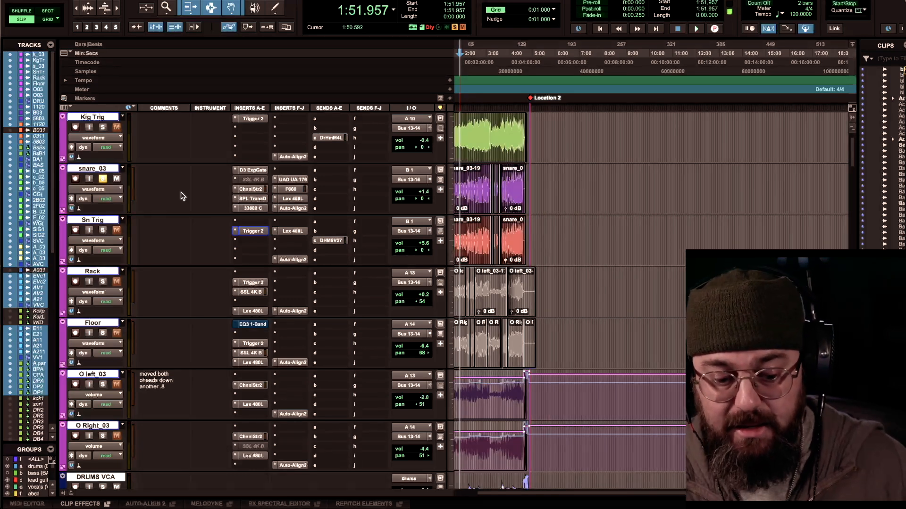
{"action": "left_click", "coordinate": [245, 171]}
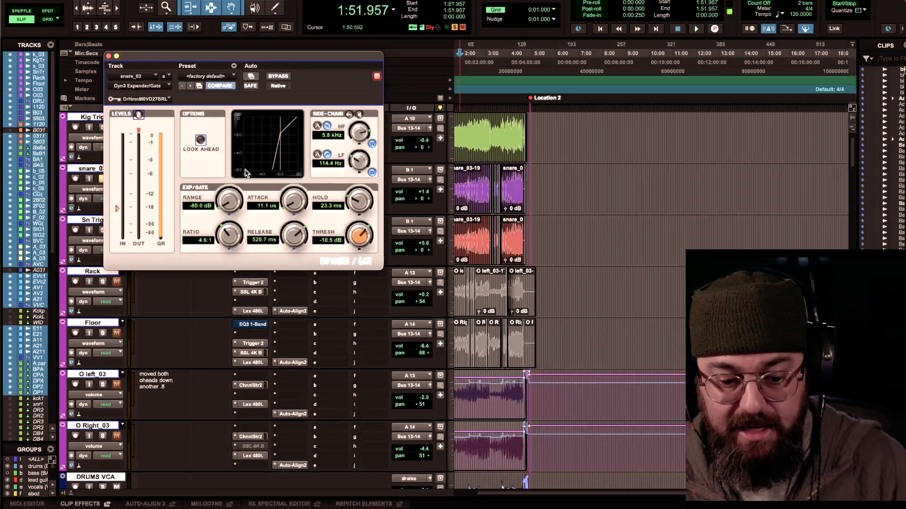
{"action": "key", "text": "space"}
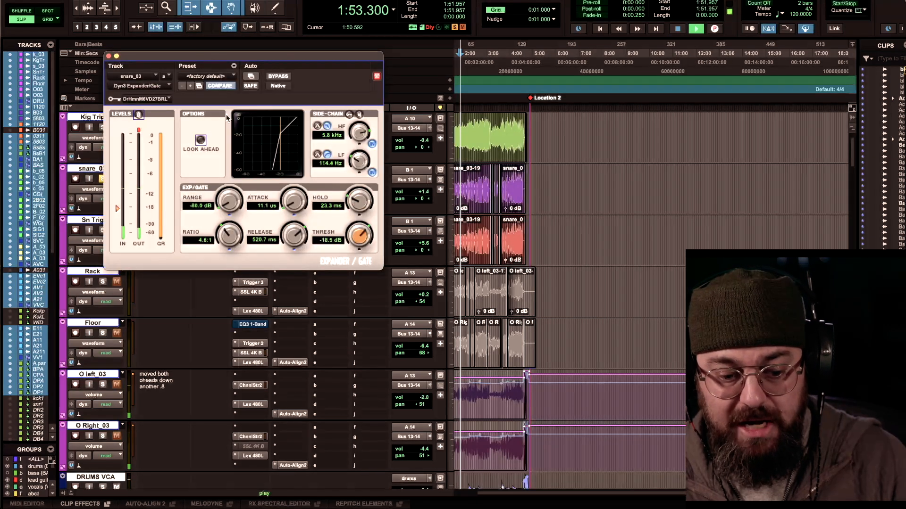
{"action": "left_click", "coordinate": [273, 77]}
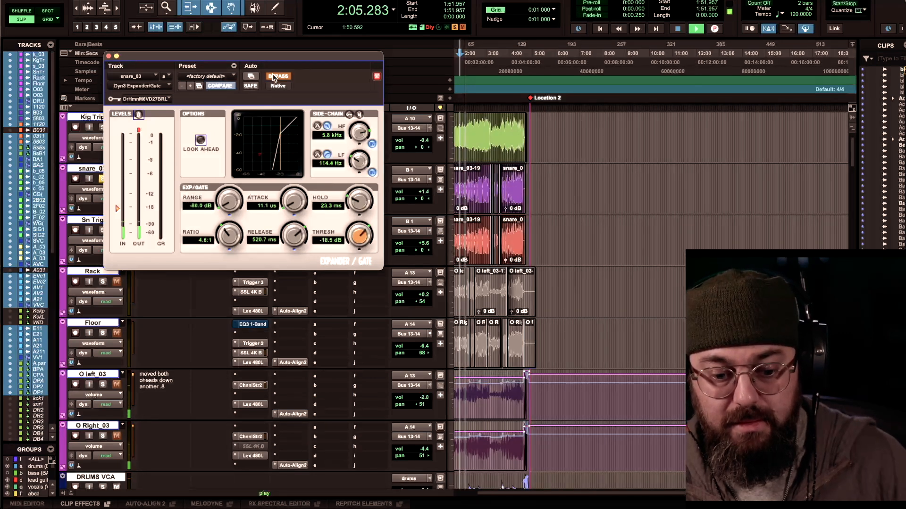
Step: Reactivate the Expander/Gate on snare_03, stop playback and close the plug-in window
{"action": "left_click", "coordinate": [274, 77]}
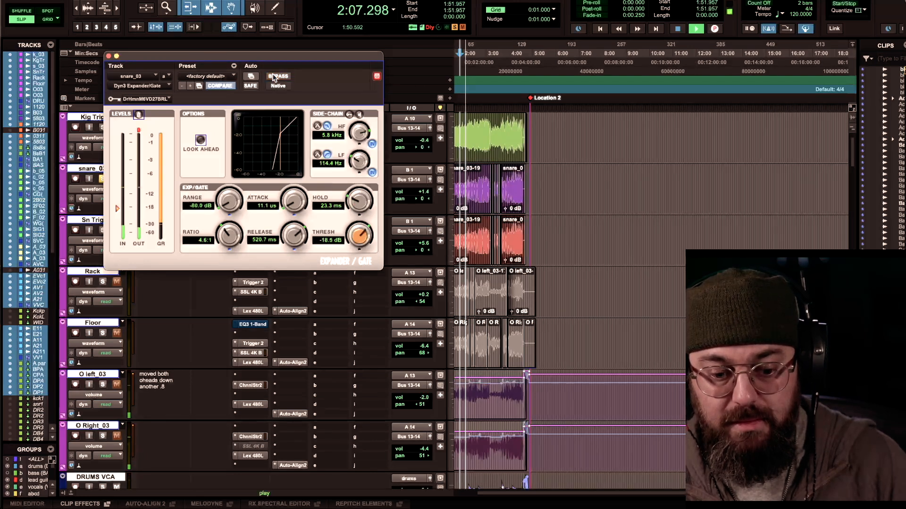
{"action": "key", "text": "space"}
{"action": "left_click", "coordinate": [109, 57]}
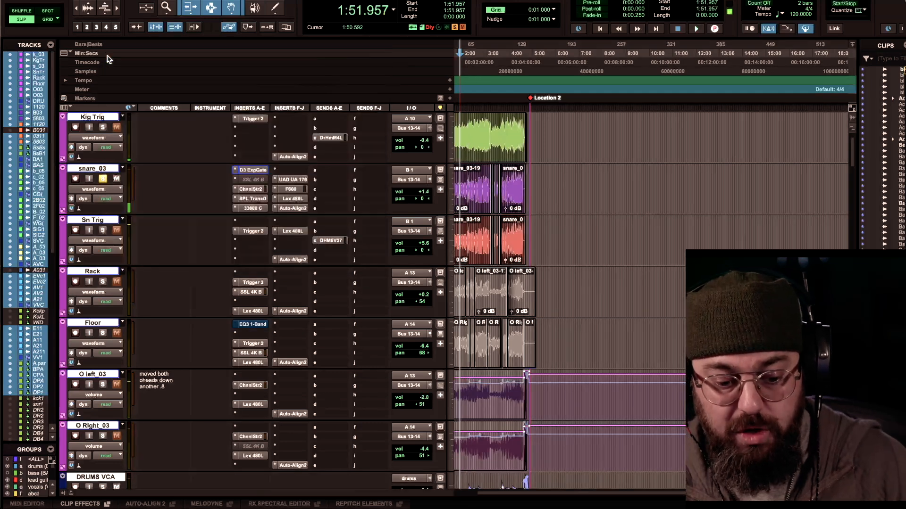
Step: Open SSL Channel Strip 2 on snare_03 and compare playback with it active and bypassed, leaving it active
{"action": "left_click", "coordinate": [253, 188]}
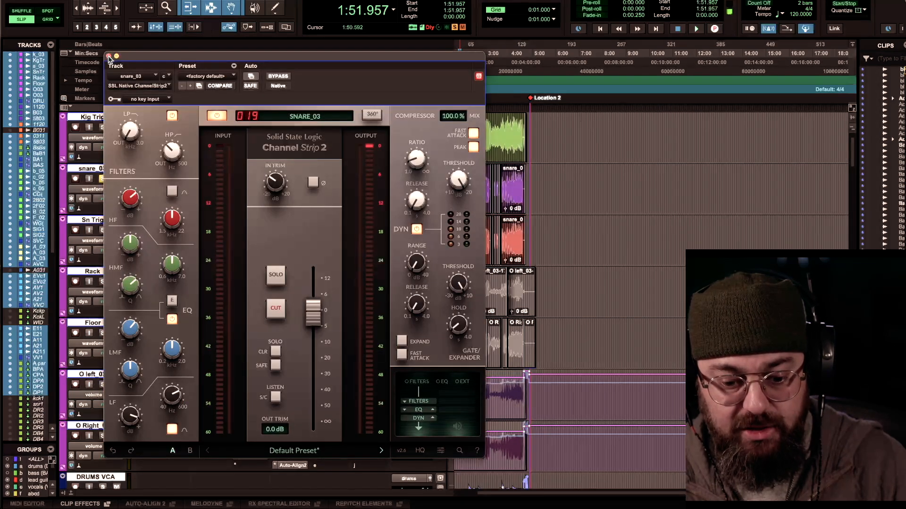
{"action": "left_click_drag", "start_coordinate": [264, 65], "coordinate": [445, 69]}
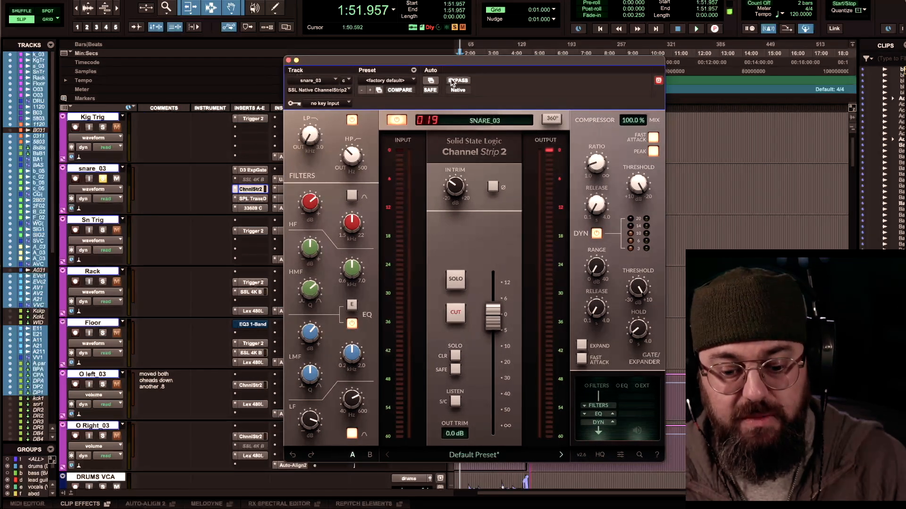
{"action": "left_click_drag", "start_coordinate": [451, 61], "coordinate": [445, 13]}
{"action": "key", "text": "space"}
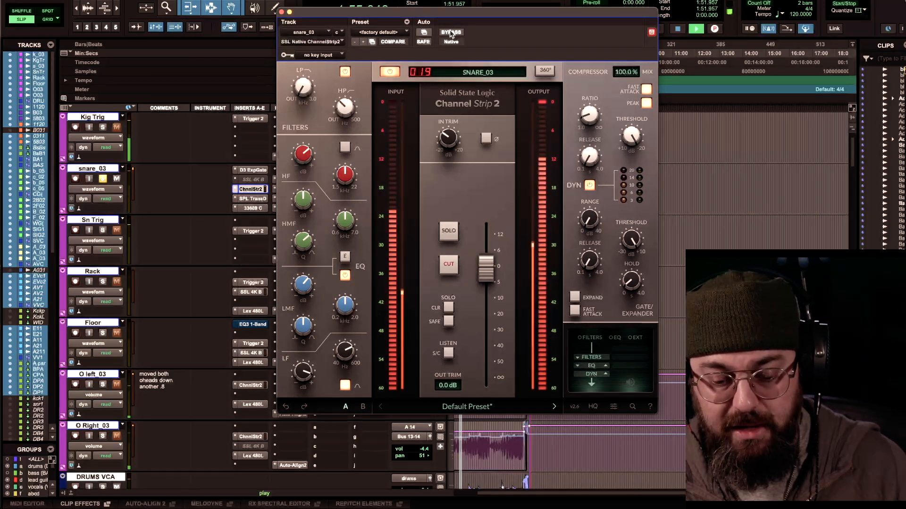
{"action": "left_click", "coordinate": [451, 33]}
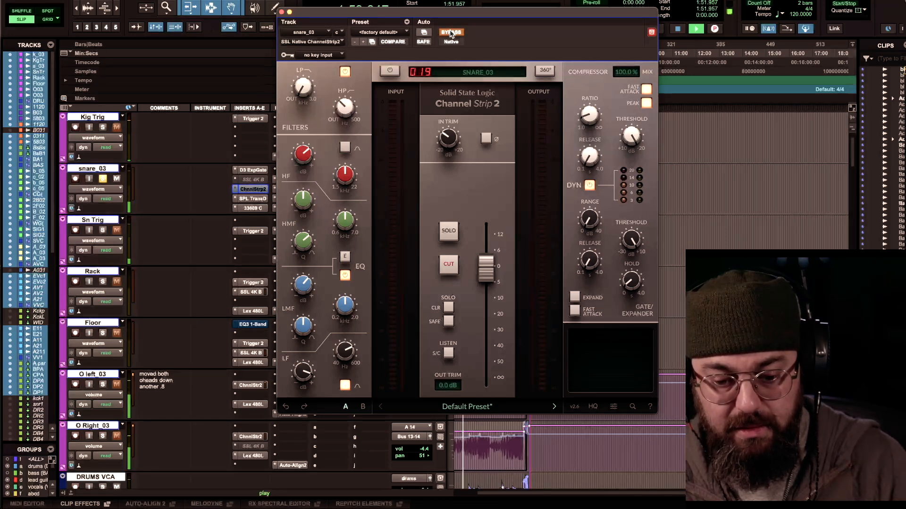
{"action": "left_click", "coordinate": [451, 33]}
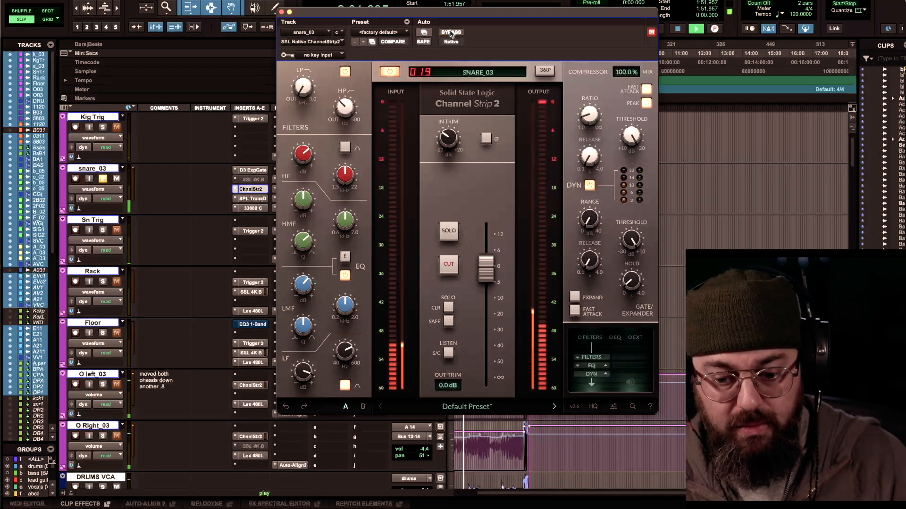
{"action": "left_click", "coordinate": [281, 12]}
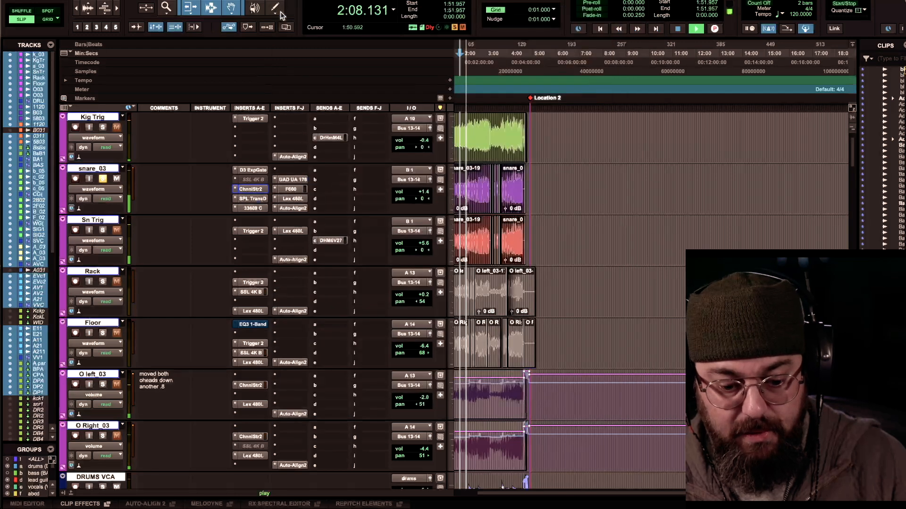
Step: Compare snare_03 with the SPL Transient Designer bypassed and active during playback, and close the plug-in
{"action": "left_click", "coordinate": [251, 199], "text": "super"}
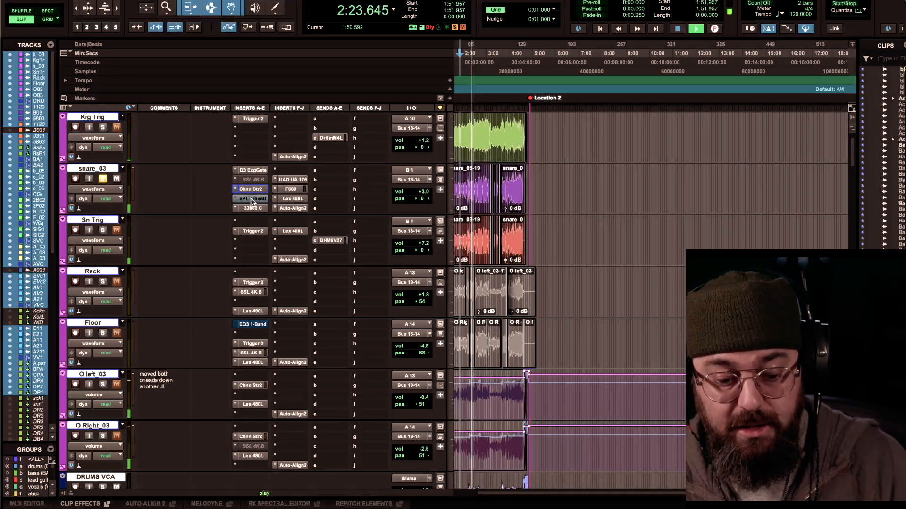
{"action": "left_click", "coordinate": [252, 198]}
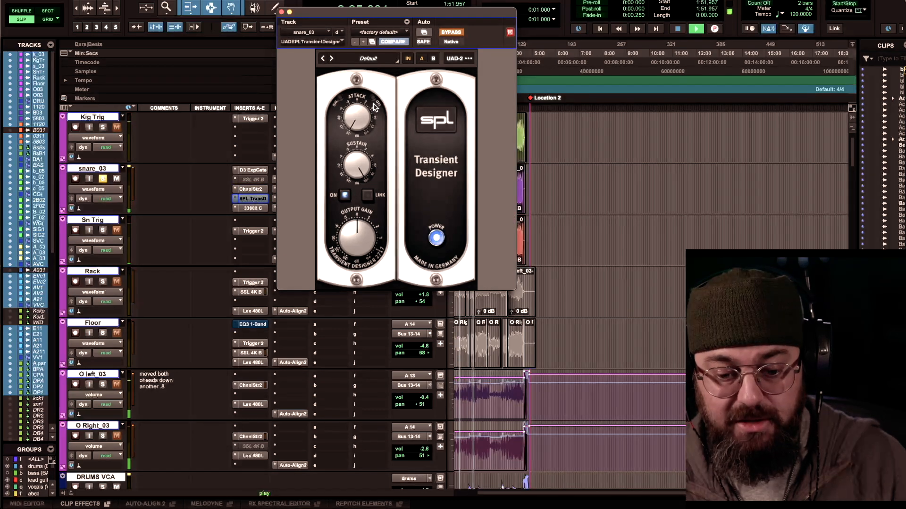
{"action": "left_click", "coordinate": [442, 32]}
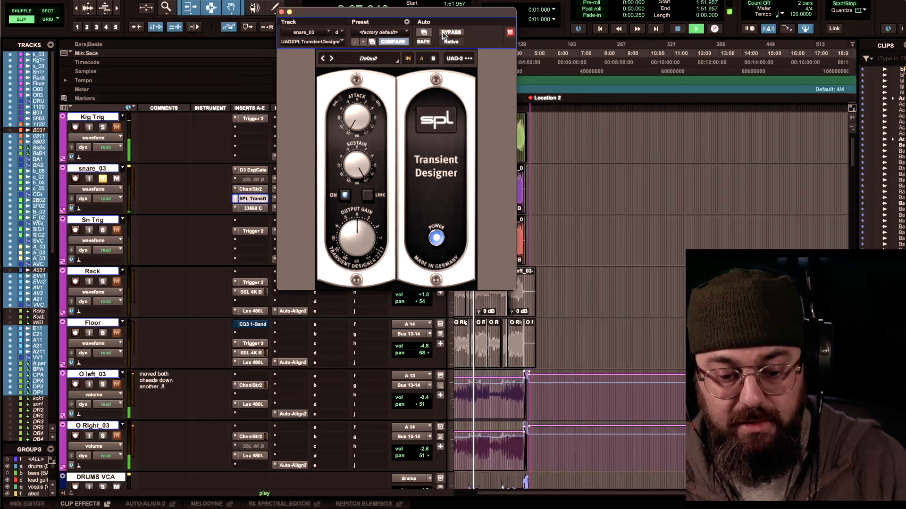
{"action": "left_click_drag", "start_coordinate": [438, 10], "coordinate": [308, 44]}
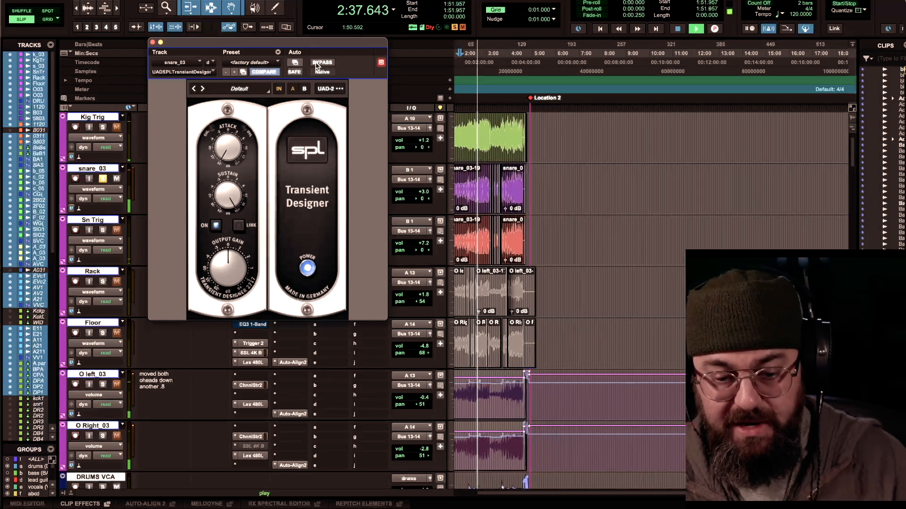
{"action": "left_click", "coordinate": [316, 64]}
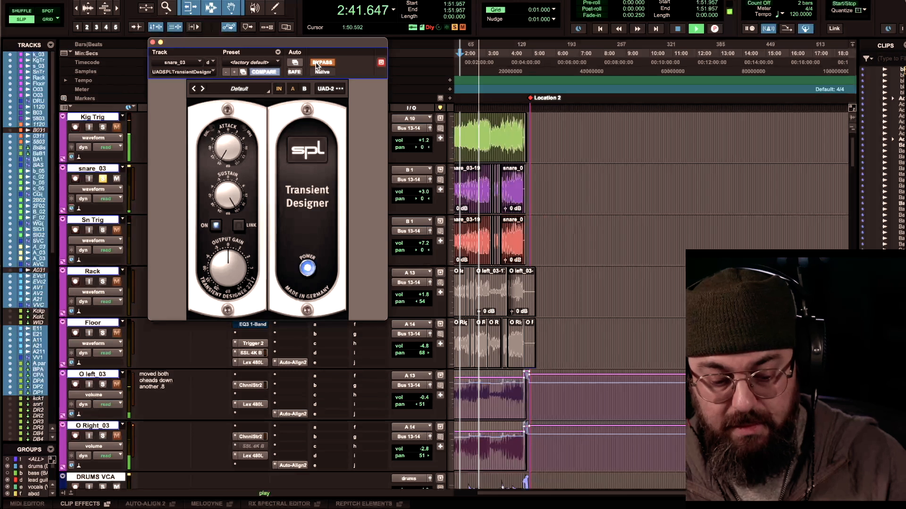
{"action": "key", "text": "space"}
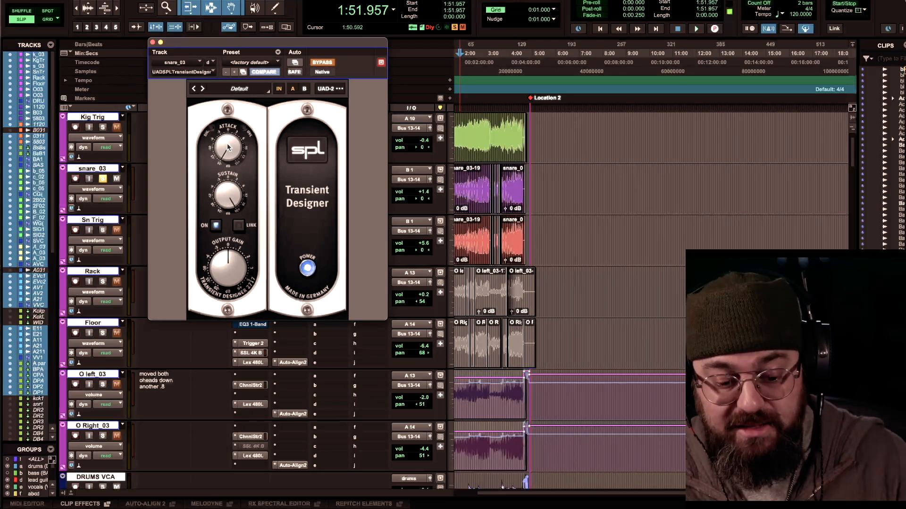
{"action": "left_click", "coordinate": [153, 42]}
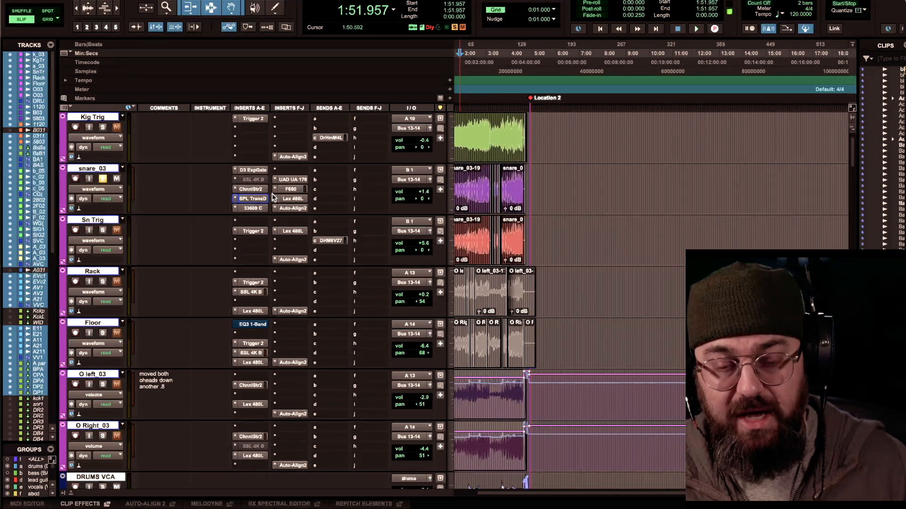
Step: Open the UA 176 limiter on snare_03 and compare playback with it active and bypassed, leaving it active
{"action": "left_click", "coordinate": [254, 208]}
{"action": "left_click", "coordinate": [292, 181]}
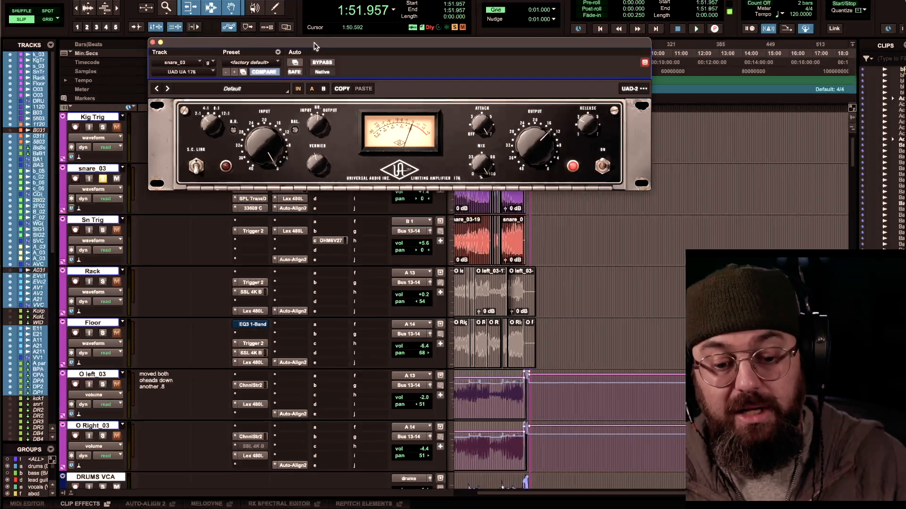
{"action": "left_click_drag", "start_coordinate": [314, 44], "coordinate": [287, 45]}
{"action": "key", "text": "space"}
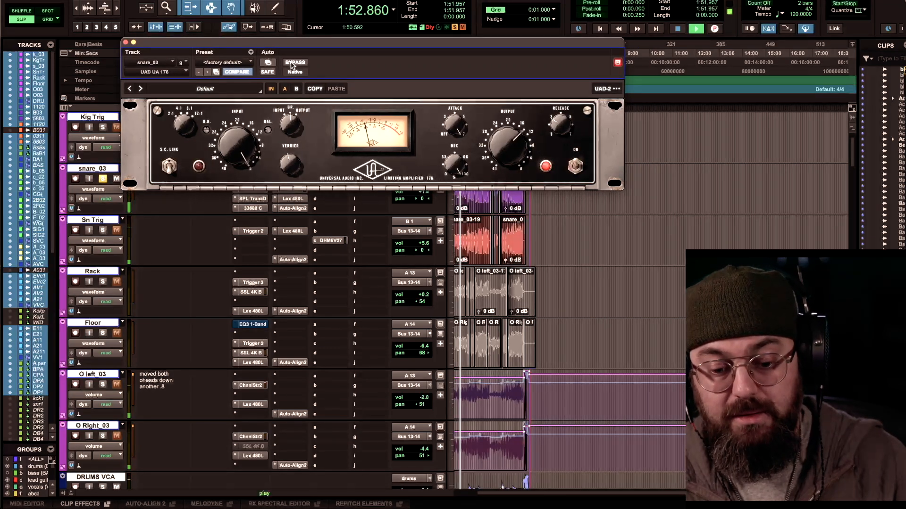
{"action": "left_click", "coordinate": [291, 61]}
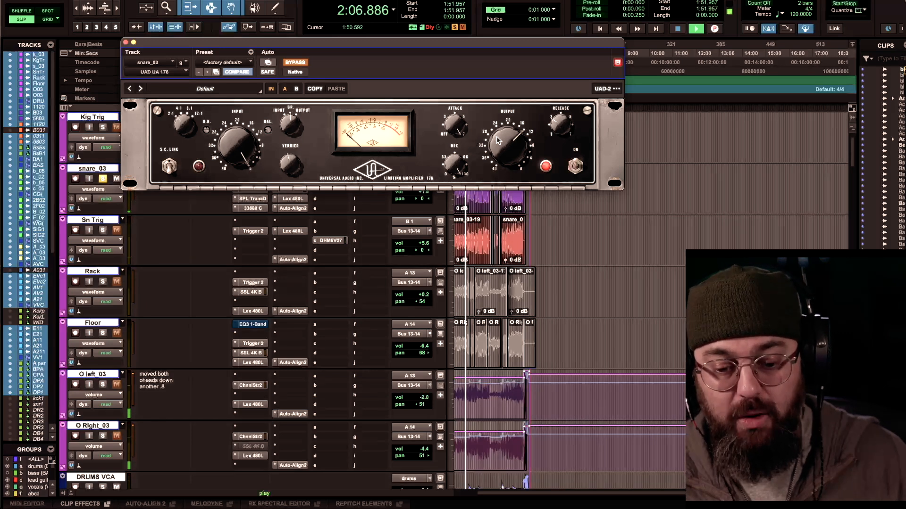
{"action": "left_click", "coordinate": [294, 62]}
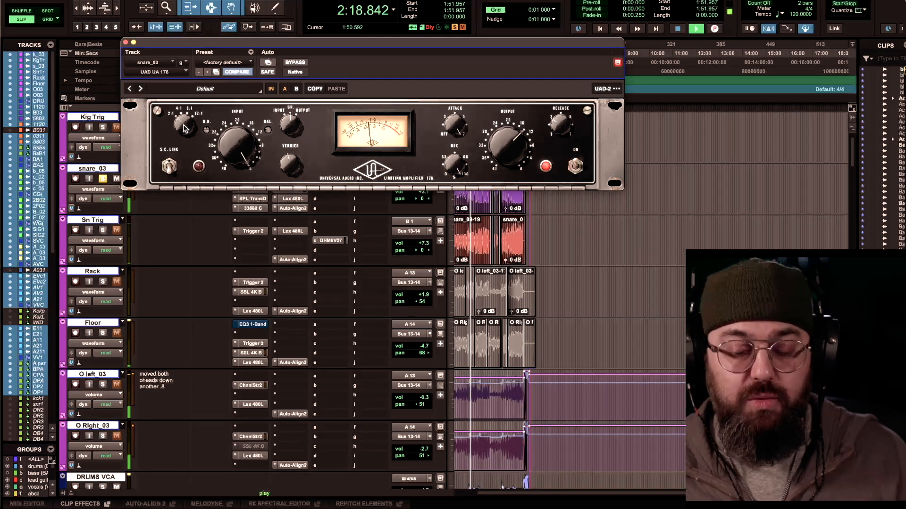
{"action": "key", "text": "space"}
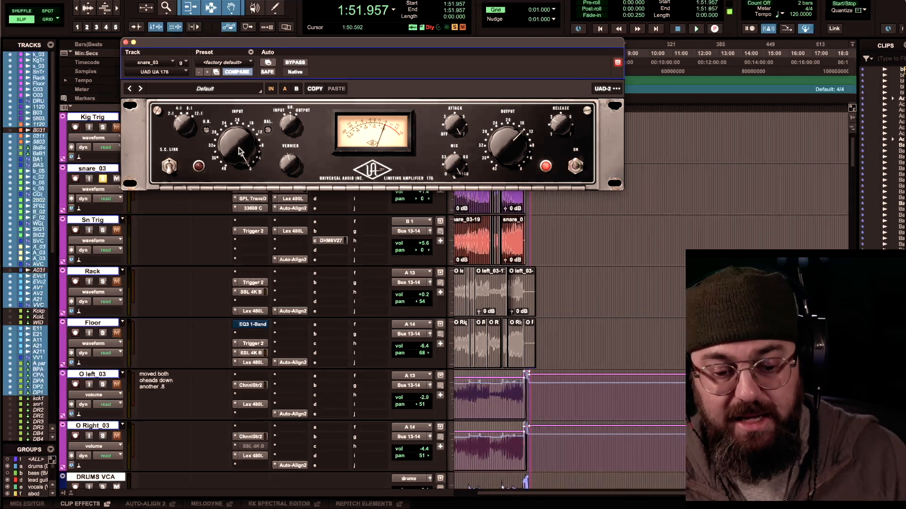
{"action": "left_click", "coordinate": [125, 42]}
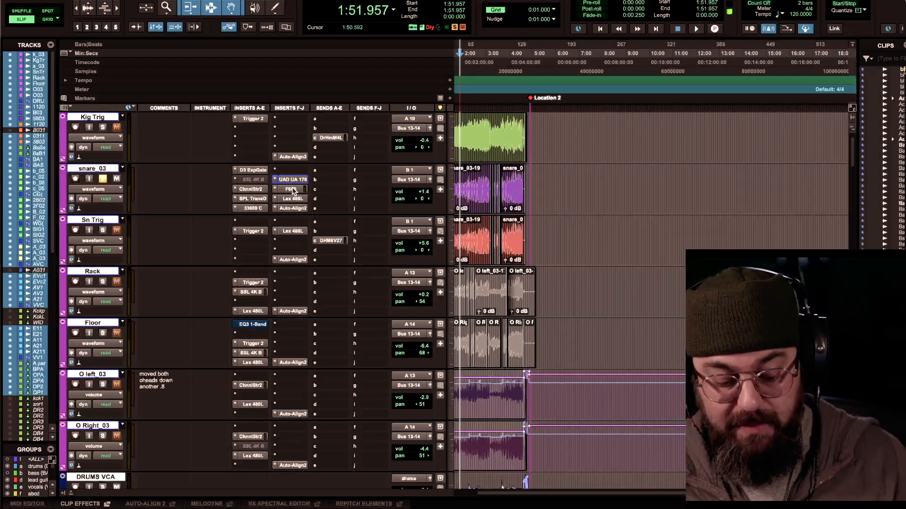
Step: Play snare_03 from 1:51.957 and review its Fairchild 660 compressor settings
{"action": "key", "text": "space"}
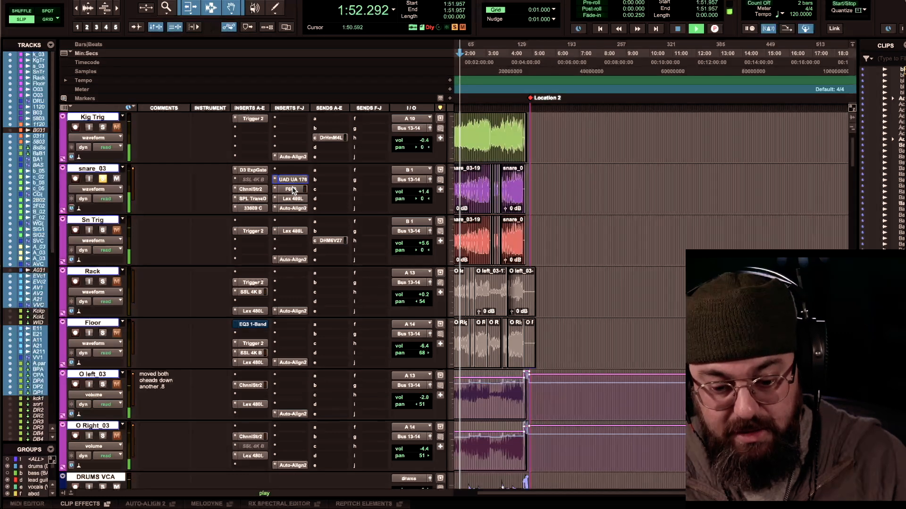
{"action": "left_click", "coordinate": [292, 189]}
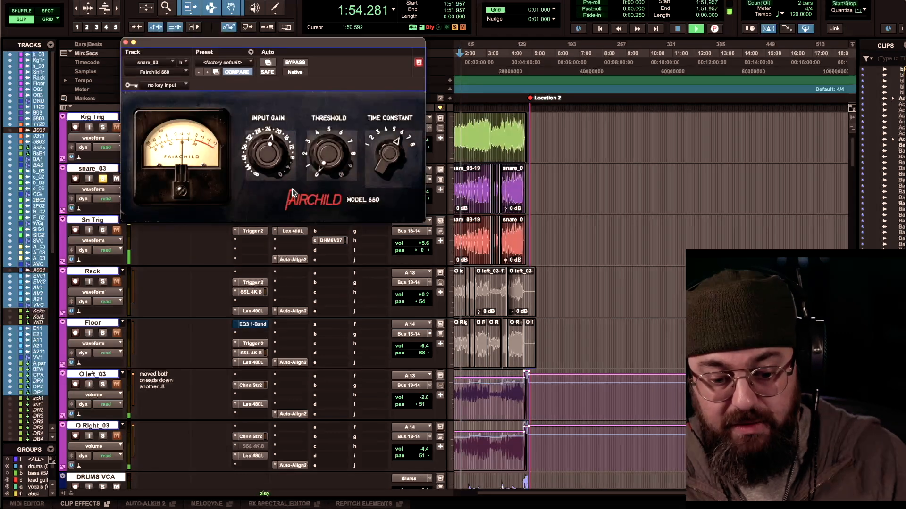
{"action": "left_click", "coordinate": [126, 43]}
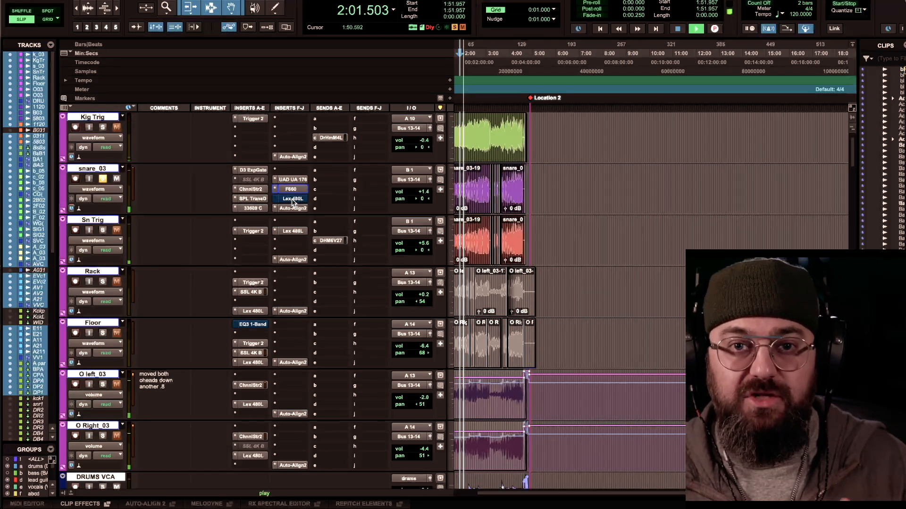
{"action": "key", "text": "space"}
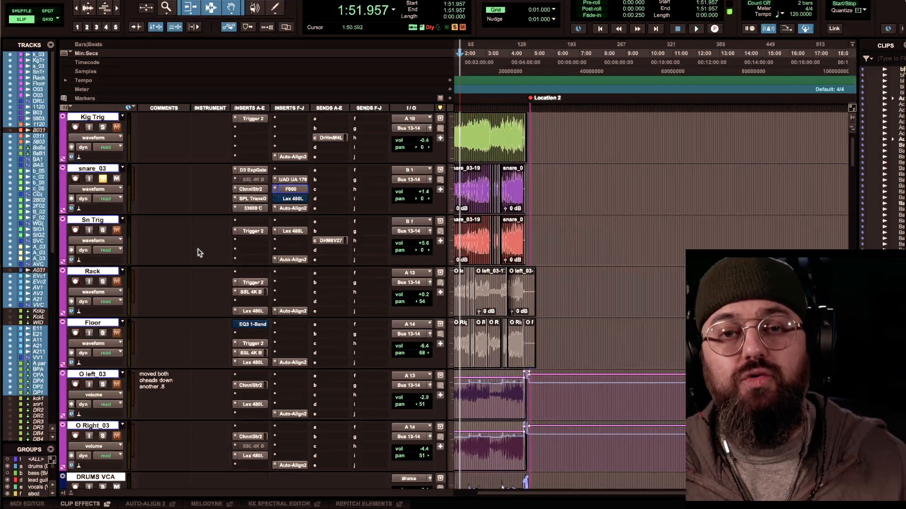
Step: Open the Lexicon 480L Fat Snare Plate reverb on snare_03 and compare playback with it bypassed and active
{"action": "left_click", "coordinate": [290, 199]}
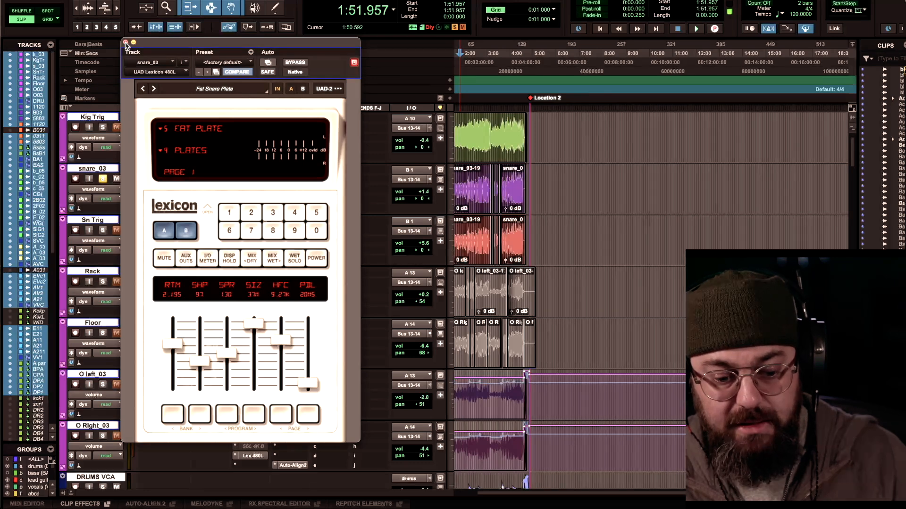
{"action": "key", "text": "space"}
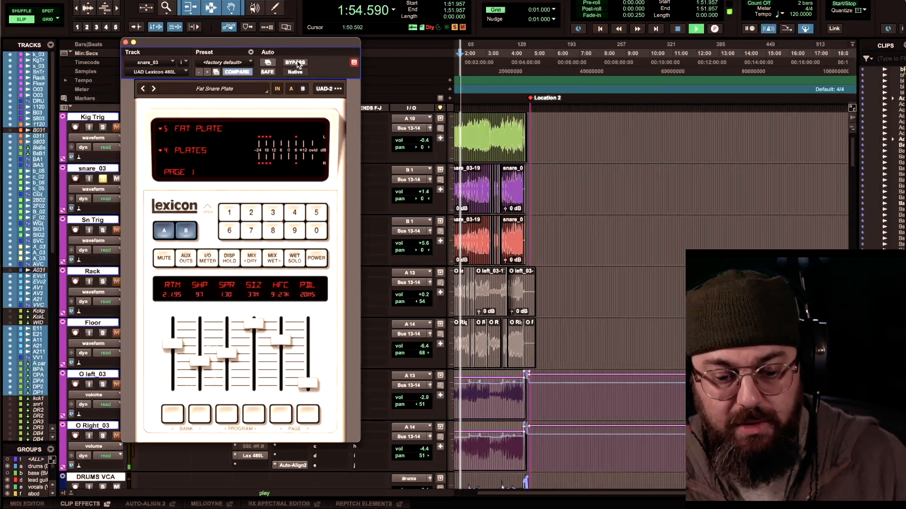
{"action": "left_click", "coordinate": [295, 63]}
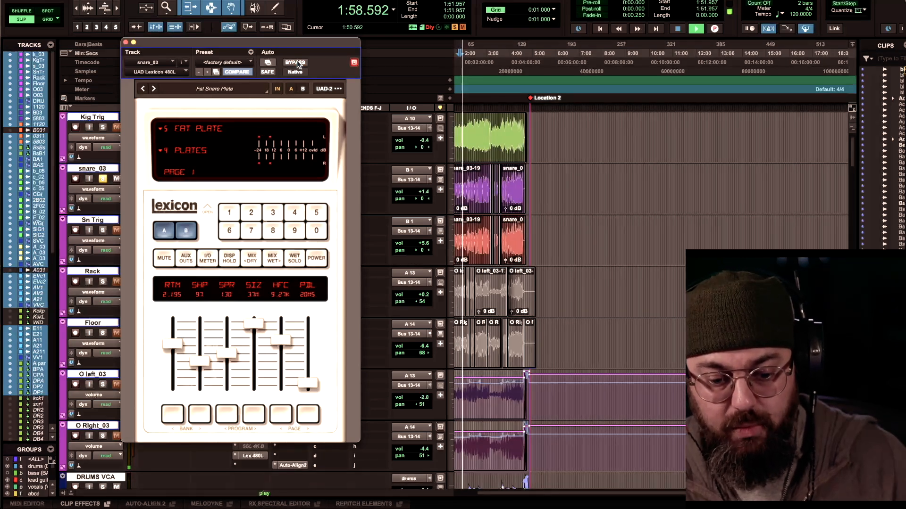
{"action": "left_click", "coordinate": [126, 42]}
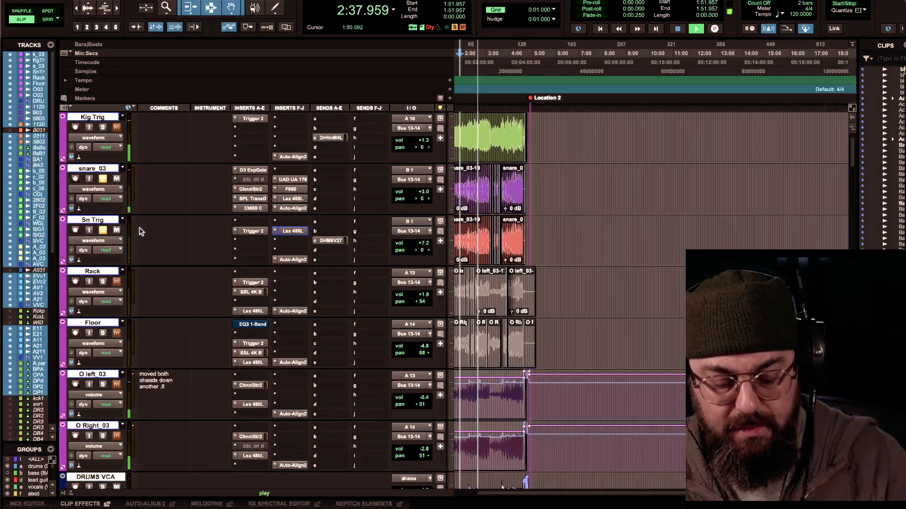
Step: Clear the snare solos and listen to the full mix from 2:09.706
{"action": "key", "text": "space"}
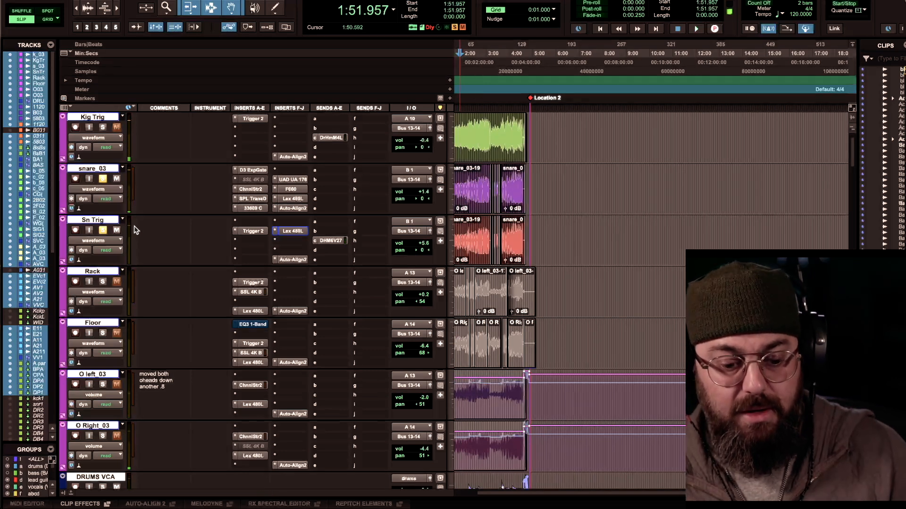
{"action": "left_click", "coordinate": [102, 231]}
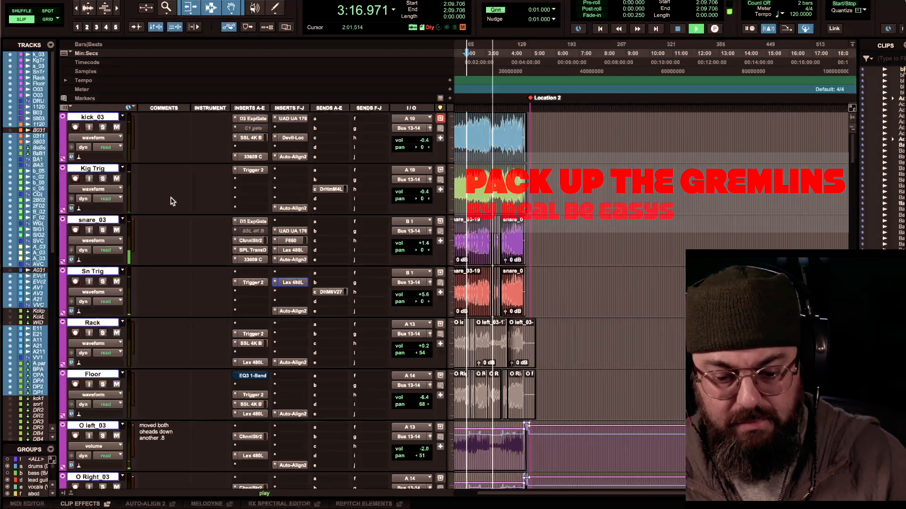
{"action": "key", "text": "space"}
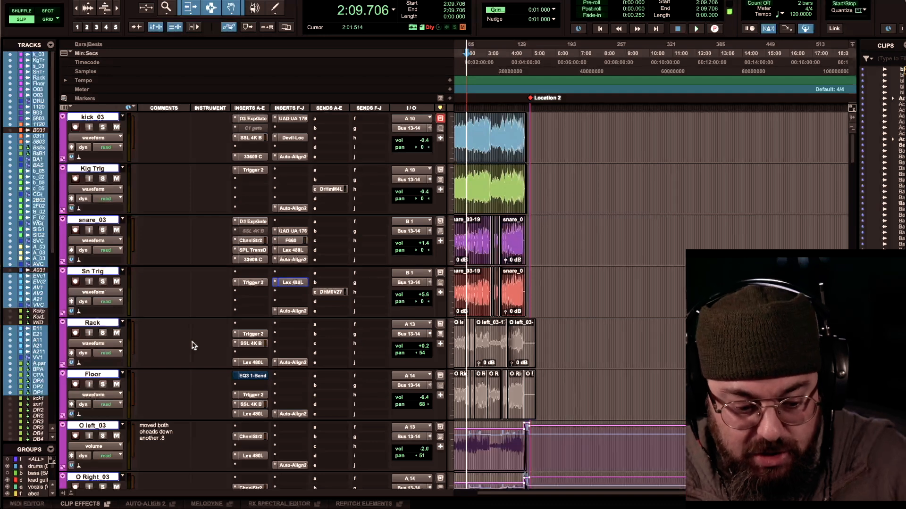
Step: Select only the Rack track and scan its clips along the timeline for tom hits
{"action": "left_click", "coordinate": [105, 323]}
{"action": "left_click", "coordinate": [105, 323]}
{"action": "scroll", "coordinate": [162, 330], "scroll_direction": "down", "scroll_amount": 1}
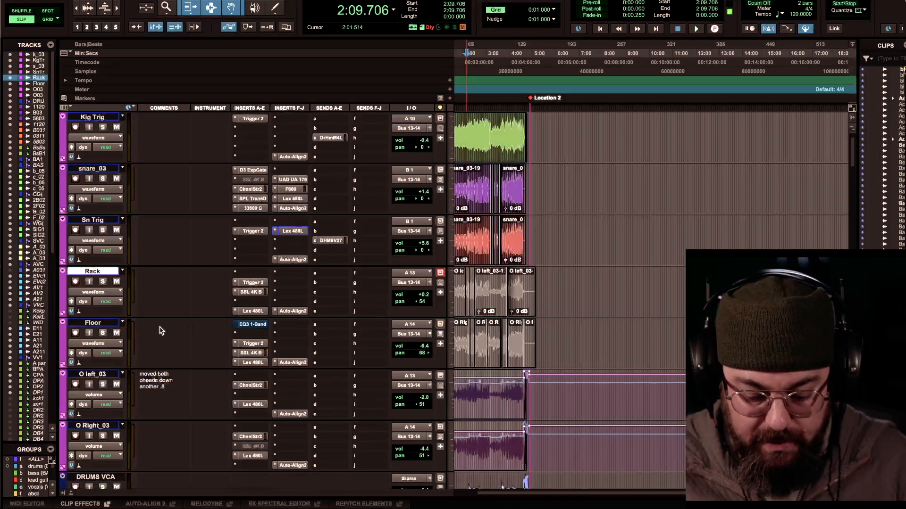
{"action": "key", "text": "t"}
{"action": "key", "text": "t"}
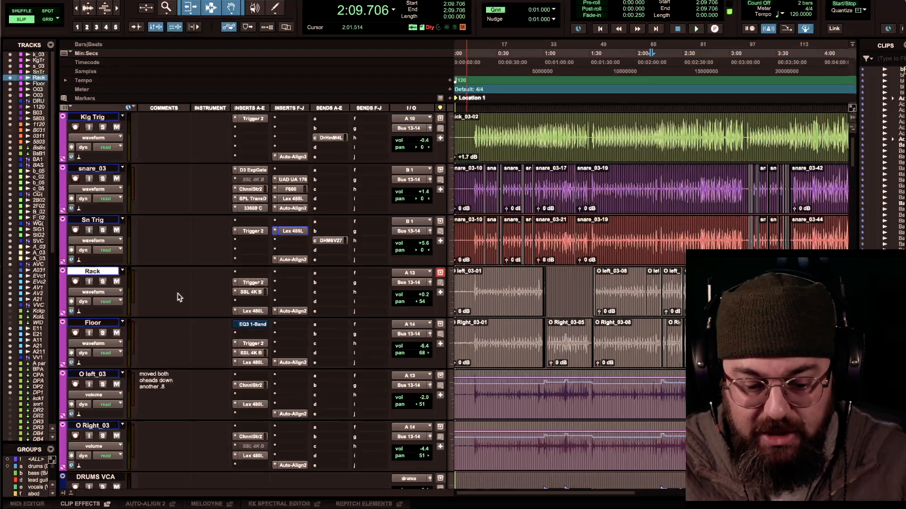
{"action": "key", "text": "t"}
{"action": "key", "text": "t"}
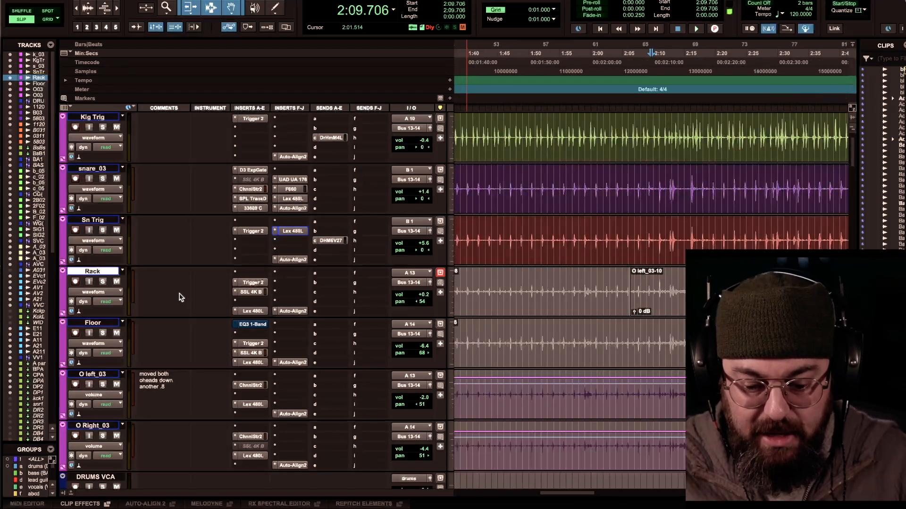
{"action": "scroll", "coordinate": [179, 298], "scroll_direction": "down", "scroll_amount": 1}
{"action": "scroll", "coordinate": [179, 297], "scroll_direction": "right", "scroll_amount": 5}
{"action": "scroll", "coordinate": [180, 297], "scroll_direction": "left", "scroll_amount": 2}
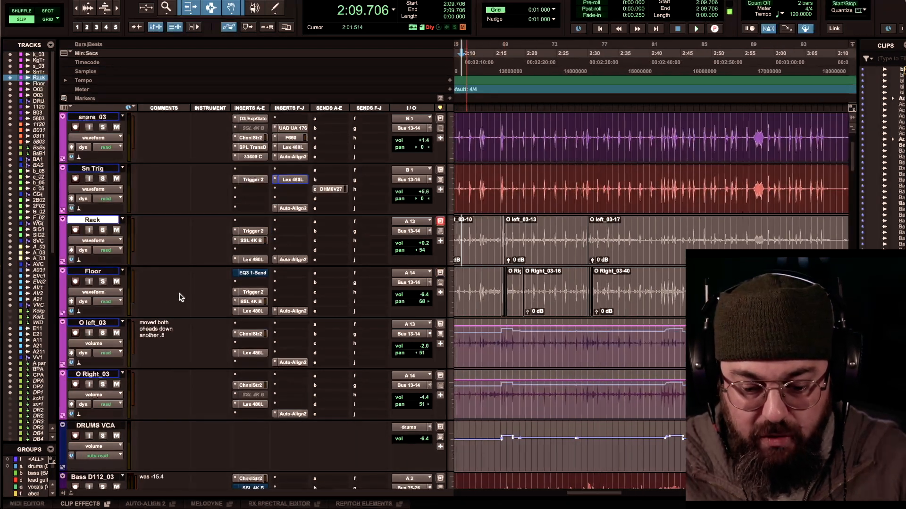
{"action": "key", "text": "r"}
{"action": "key", "text": "r"}
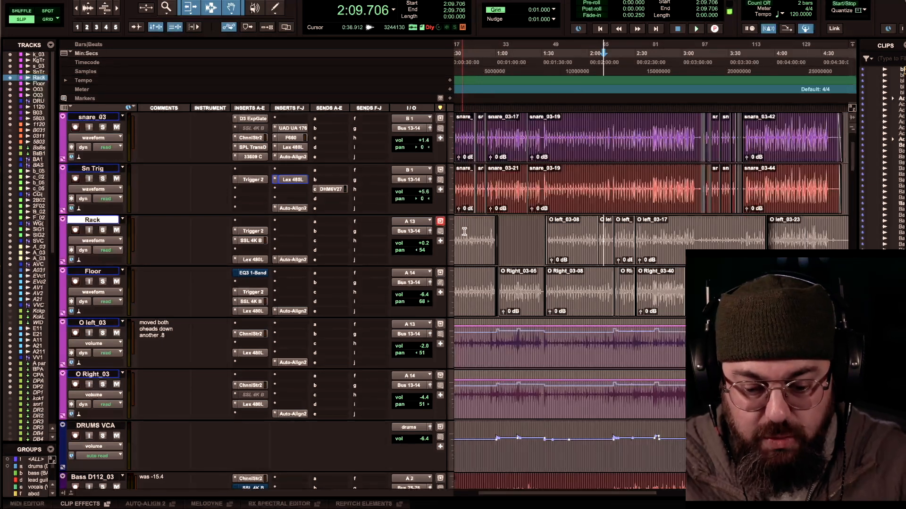
{"action": "scroll", "coordinate": [473, 227], "scroll_direction": "right", "scroll_amount": 3}
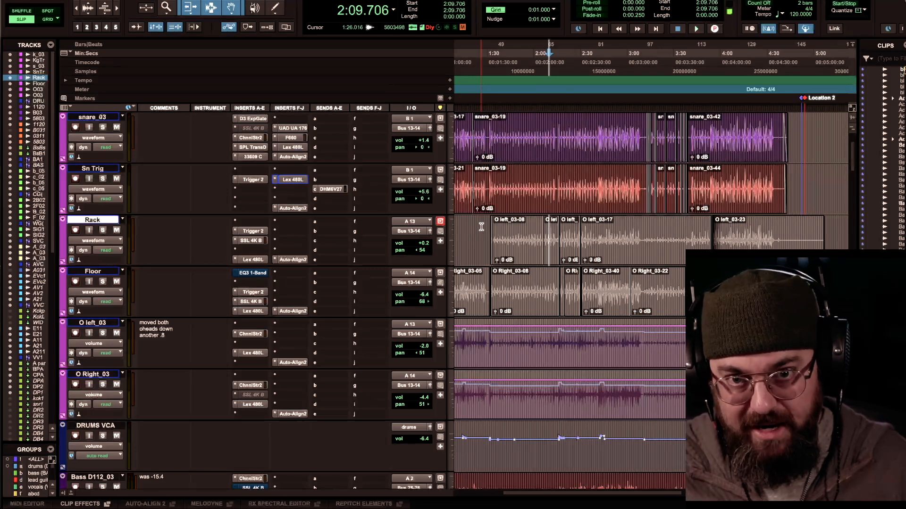
Step: Place the edit position at 1:26.357 on the Rack track and examine the Rack and Floor clips from there onward
{"action": "left_click", "coordinate": [481, 226]}
{"action": "key", "text": "t"}
{"action": "key", "text": "t"}
{"action": "key", "text": "t"}
{"action": "key", "text": "t"}
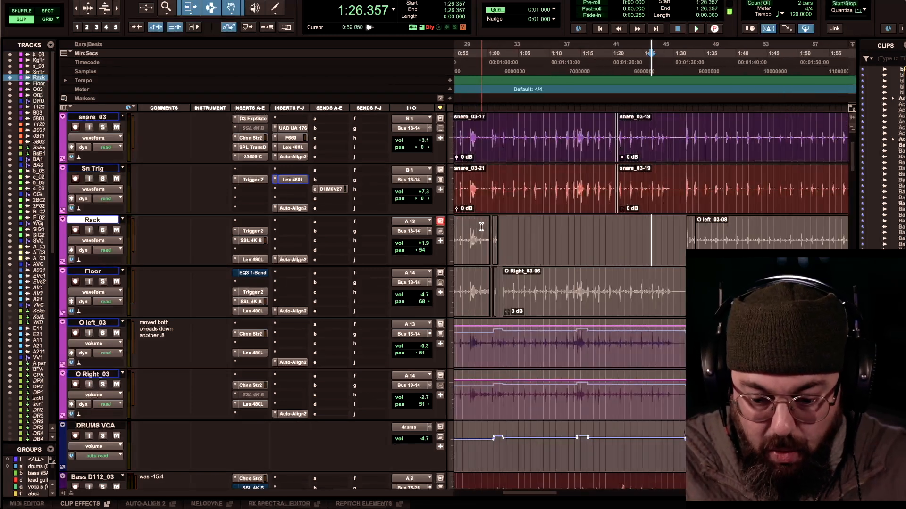
{"action": "scroll", "coordinate": [525, 227], "scroll_direction": "down", "scroll_amount": 1}
{"action": "scroll", "coordinate": [529, 227], "scroll_direction": "right", "scroll_amount": 10}
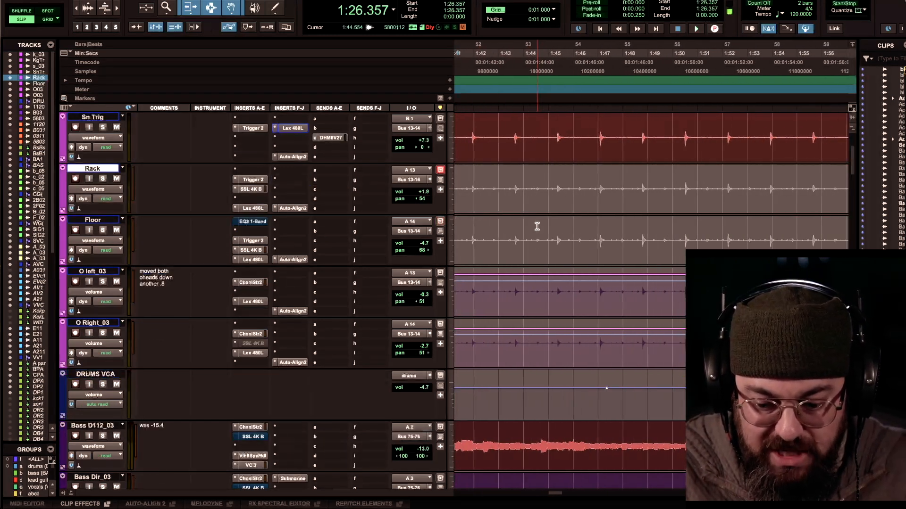
{"action": "scroll", "coordinate": [537, 226], "scroll_direction": "right", "scroll_amount": 1}
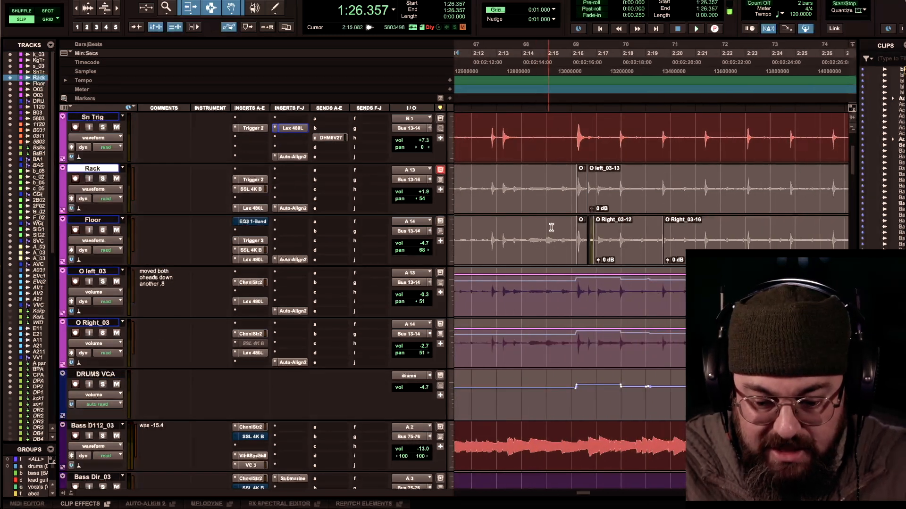
{"action": "key", "text": "r"}
{"action": "key", "text": "r"}
{"action": "key", "text": "r"}
{"action": "key", "text": "r"}
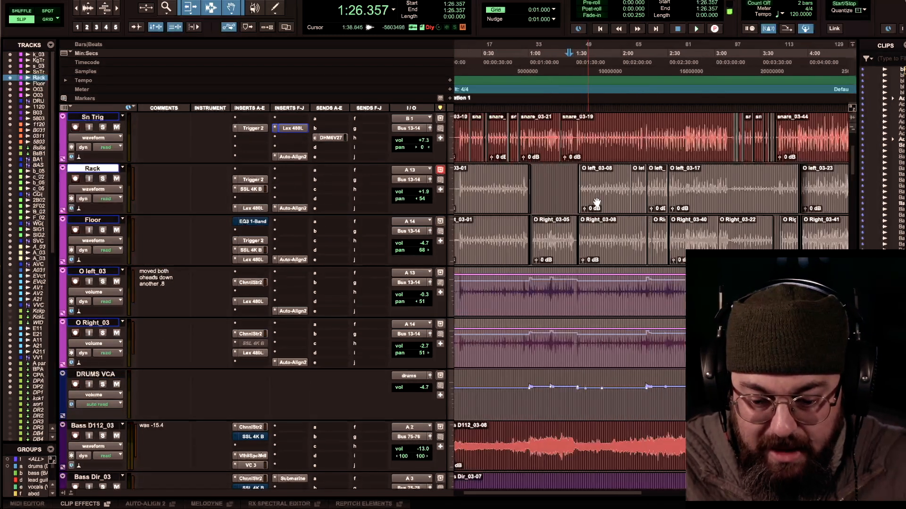
{"action": "scroll", "coordinate": [528, 189], "scroll_direction": "right", "scroll_amount": 3}
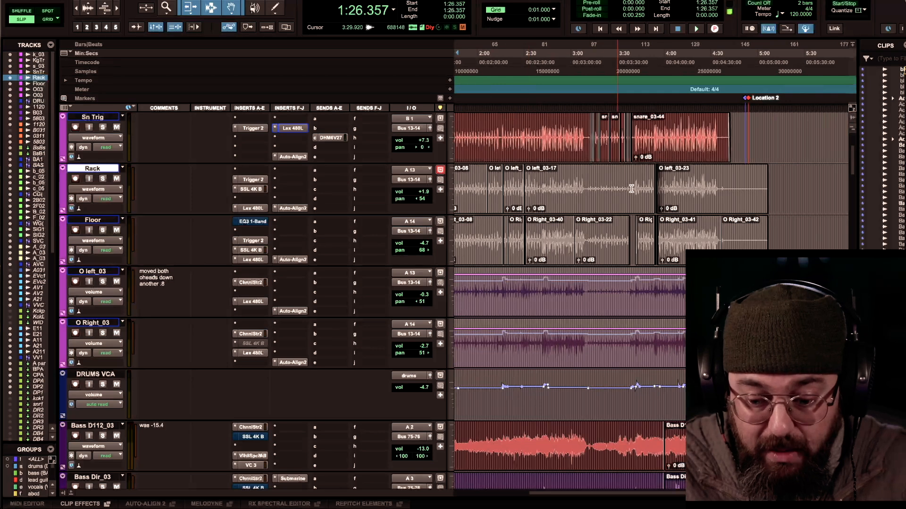
Step: Select the Rack clip O left_03-17 and examine the tom waveforms around its start at 2:30.133
{"action": "double_click", "coordinate": [648, 188]}
{"action": "key", "text": "t"}
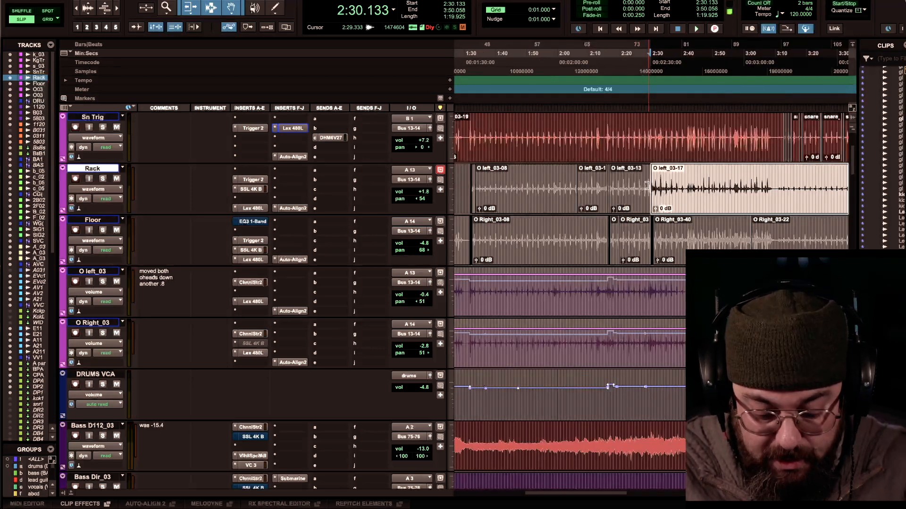
{"action": "key", "text": "r"}
{"action": "key", "text": "t"}
{"action": "key", "text": "t"}
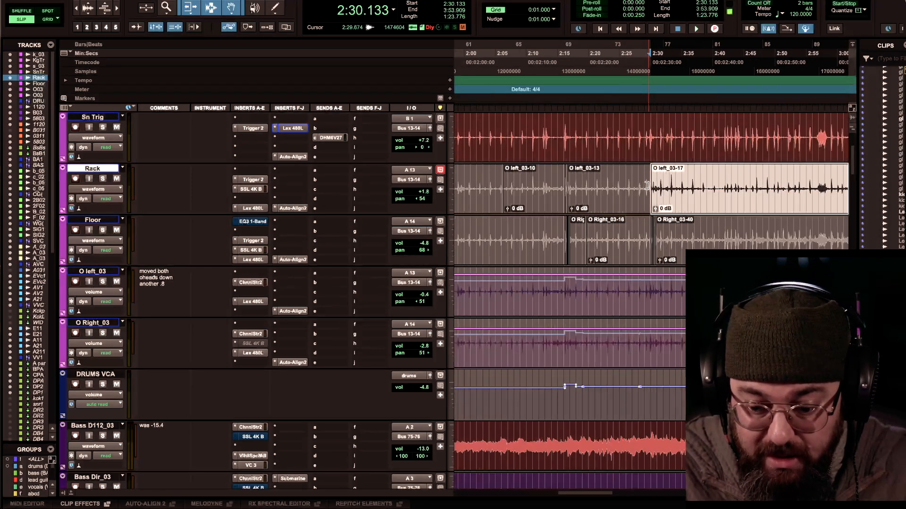
{"action": "scroll", "coordinate": [648, 186], "scroll_direction": "right", "scroll_amount": 5}
{"action": "scroll", "coordinate": [648, 187], "scroll_direction": "left", "scroll_amount": 5}
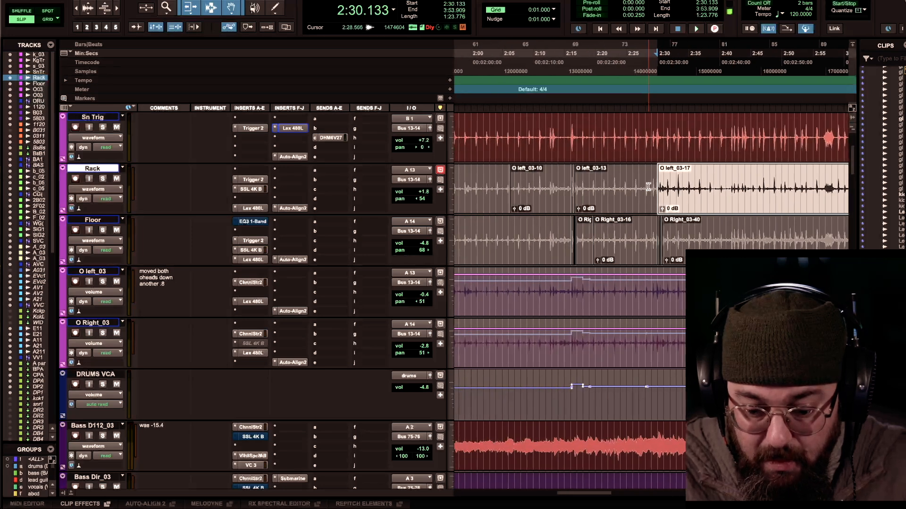
Step: Place the edit position at 2:14.144 and inspect the Rack and Floor waveforms up to about 2:30
{"action": "left_click", "coordinate": [558, 178]}
{"action": "key", "text": "t"}
{"action": "key", "text": "t"}
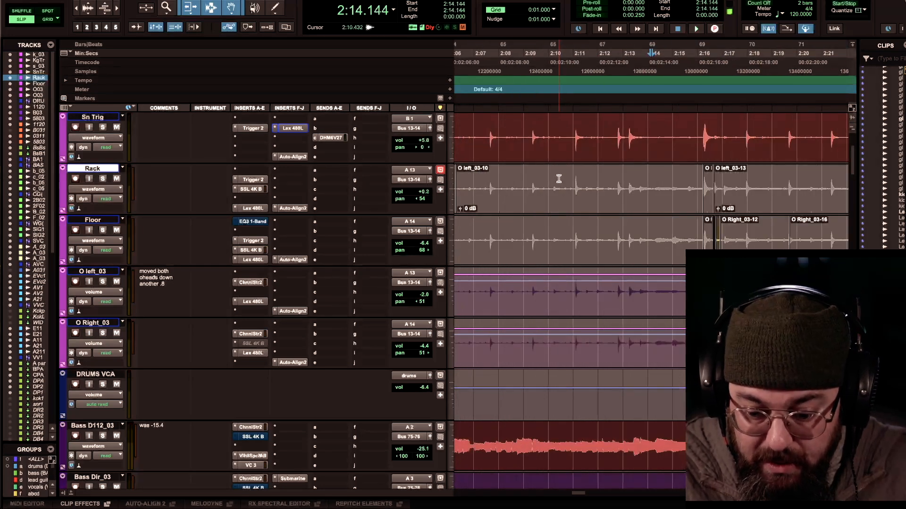
{"action": "scroll", "coordinate": [605, 187], "scroll_direction": "right", "scroll_amount": 4}
{"action": "scroll", "coordinate": [609, 186], "scroll_direction": "down", "scroll_amount": 2}
{"action": "scroll", "coordinate": [613, 186], "scroll_direction": "right", "scroll_amount": 4}
{"action": "scroll", "coordinate": [616, 185], "scroll_direction": "up", "scroll_amount": 1}
{"action": "scroll", "coordinate": [613, 184], "scroll_direction": "left", "scroll_amount": 1}
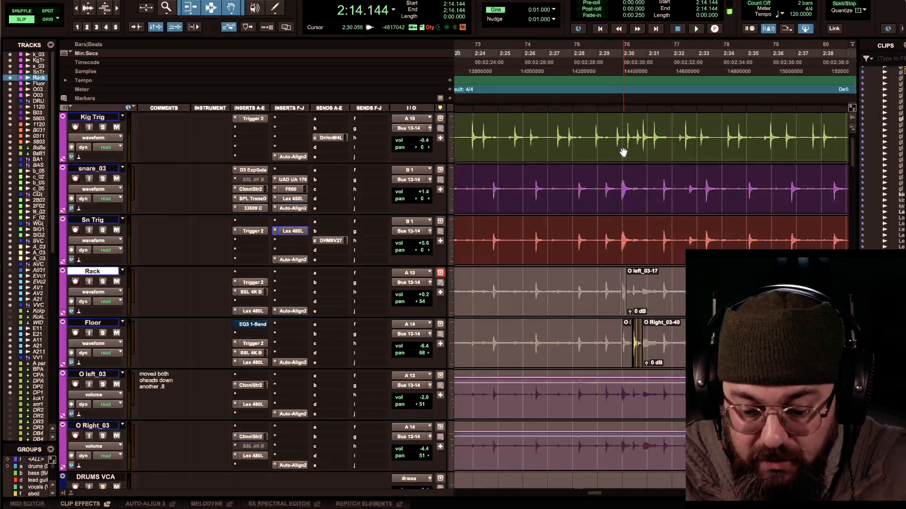
Step: Set the timeline position to 2:29.781 and examine the tom hits closely, as well as within the whole song
{"action": "left_click", "coordinate": [616, 76]}
{"action": "key", "text": "ctrl+]"}
{"action": "key", "text": "ctrl+]"}
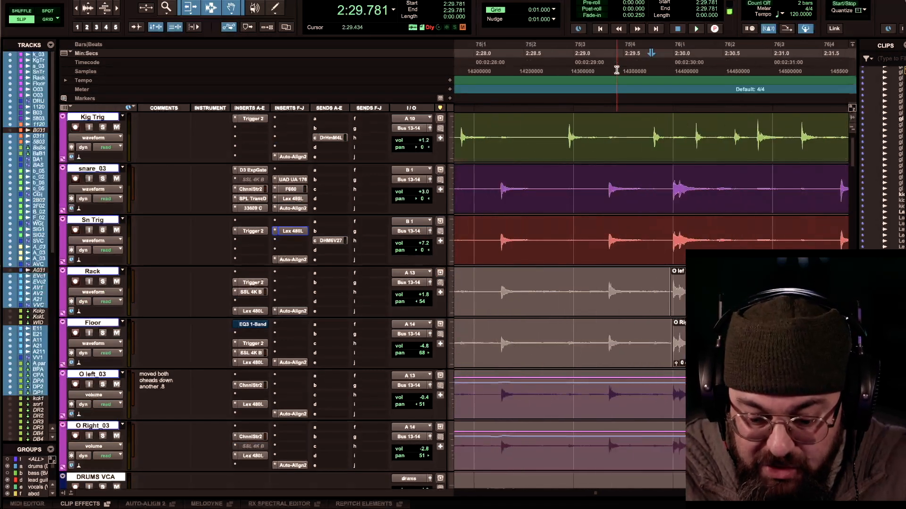
{"action": "key", "text": "ctrl+["}
{"action": "key", "text": "ctrl+["}
{"action": "key", "text": "ctrl+["}
{"action": "key", "text": "ctrl+["}
{"action": "key", "text": "ctrl+["}
{"action": "key", "text": "ctrl+["}
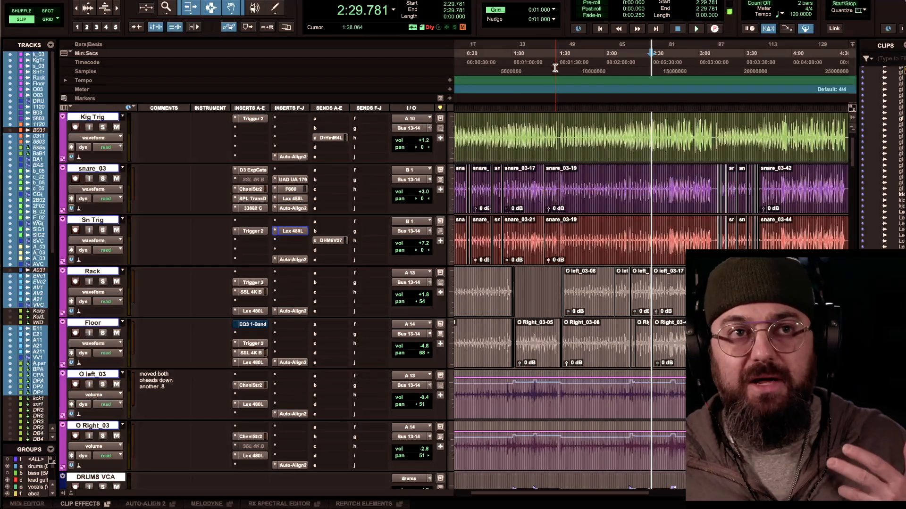
Step: Set the timeline position to 2:27.093 and review the Trigger 2 settings on the Floor track
{"action": "key", "text": "ctrl+]"}
{"action": "key", "text": "ctrl+]"}
{"action": "key", "text": "ctrl+]"}
{"action": "key", "text": "ctrl+]"}
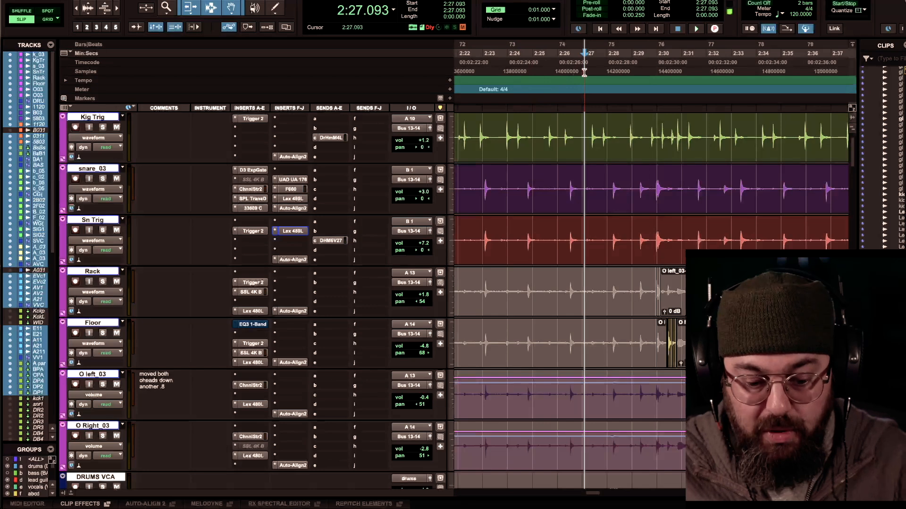
{"action": "left_click", "coordinate": [253, 345]}
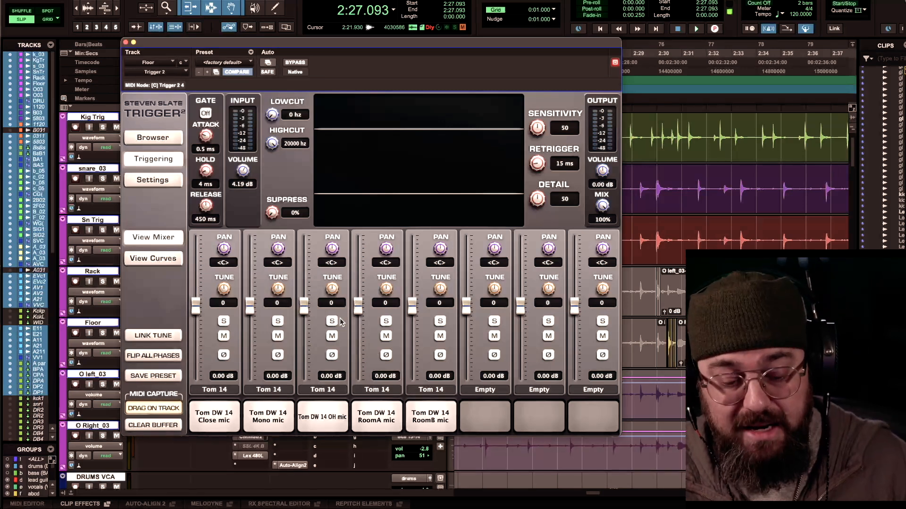
{"action": "left_click", "coordinate": [126, 43]}
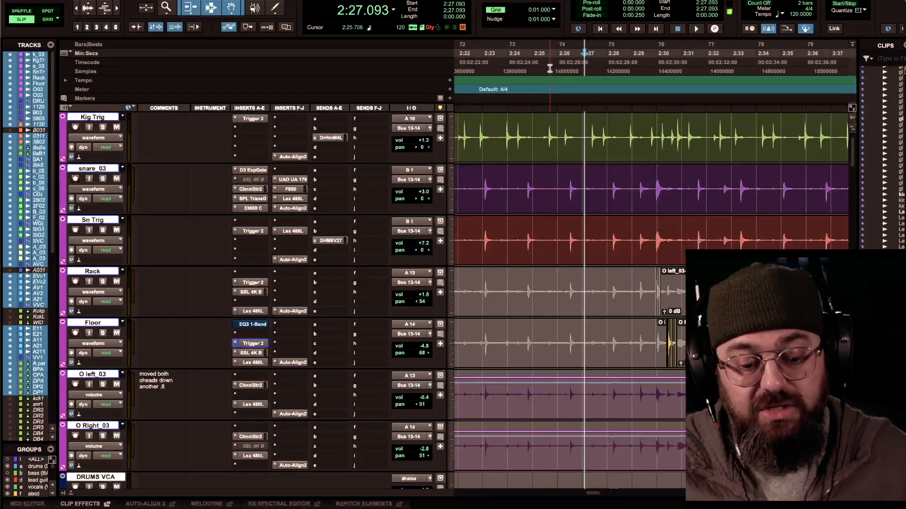
Step: Listen to the mix from 2:25.834 through the tom hits, stopping after about 2:31
{"action": "left_click", "coordinate": [553, 69]}
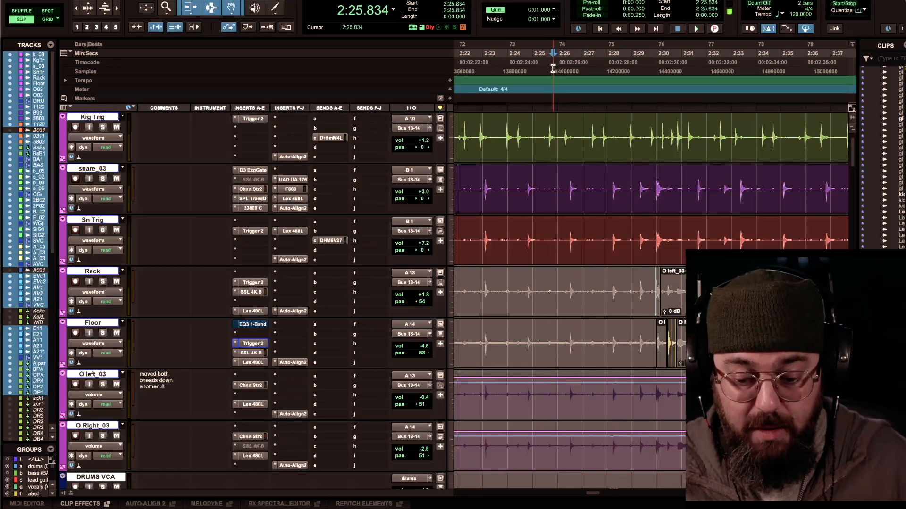
{"action": "key", "text": "space"}
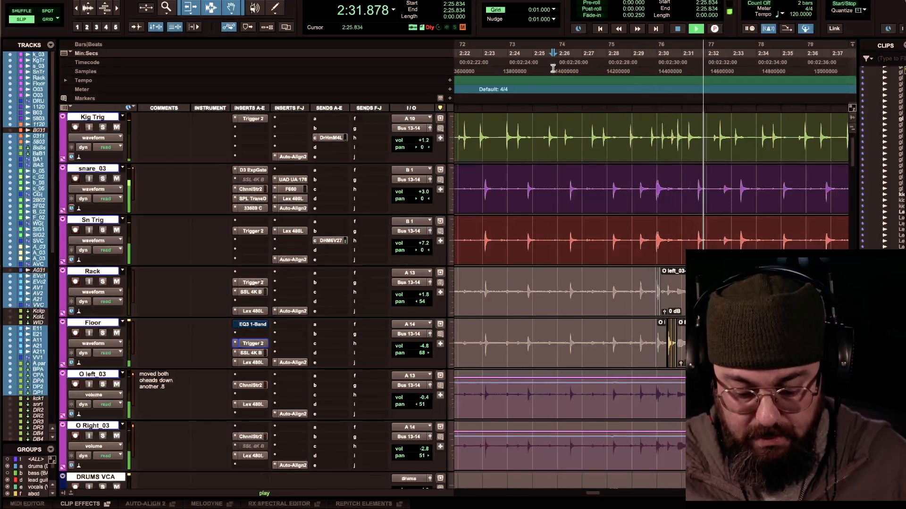
{"action": "key", "text": "space"}
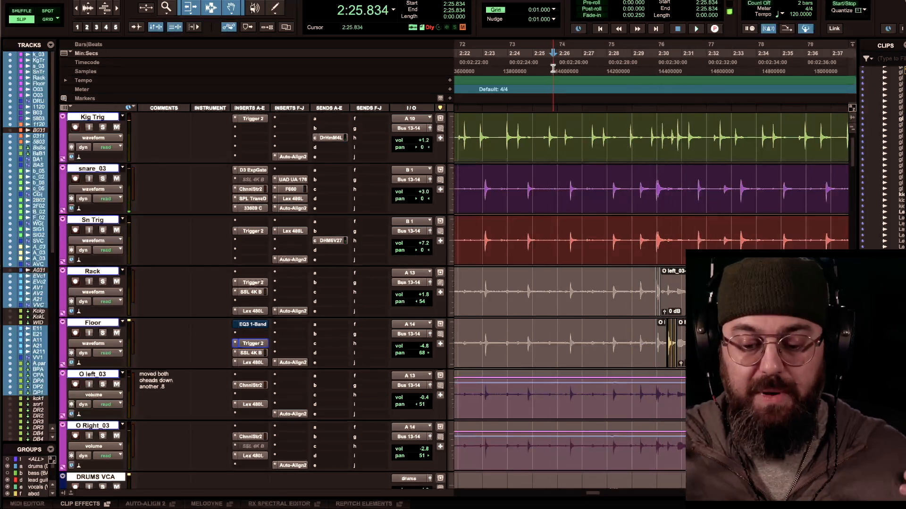
Step: Listen to the mix from 0:50.261 through the section past 1:04
{"action": "key", "text": "r"}
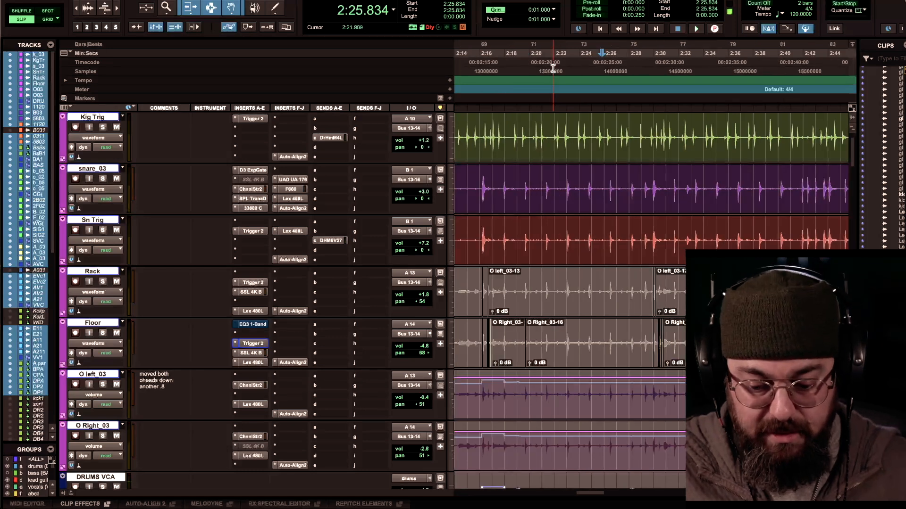
{"action": "key", "text": "r"}
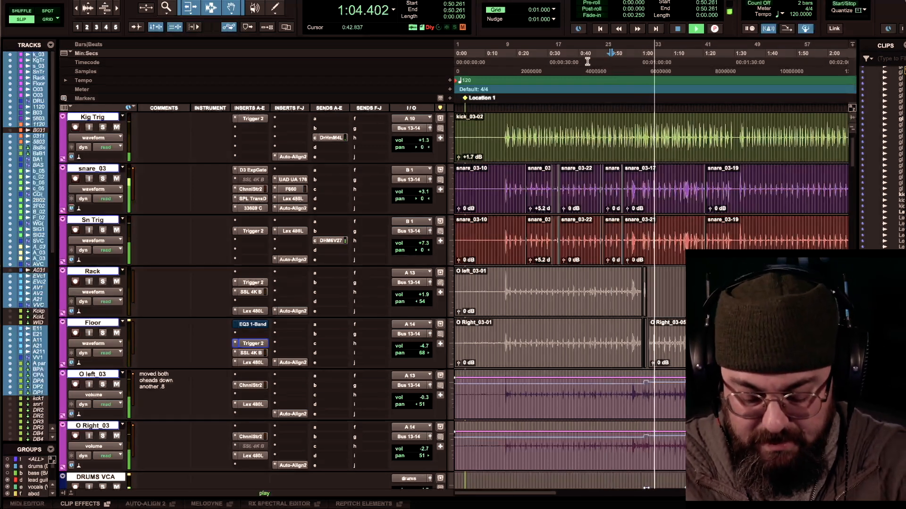
{"action": "key", "text": "space"}
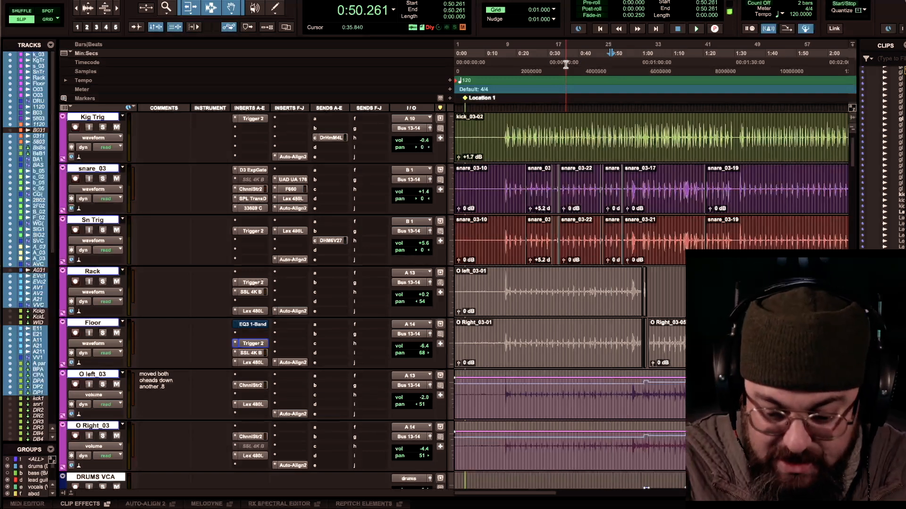
Step: Open the SSL Channel Strip 2 on overhead O left_03 and move its window clear of the track solo controls
{"action": "key", "text": "r"}
{"action": "key", "text": "r"}
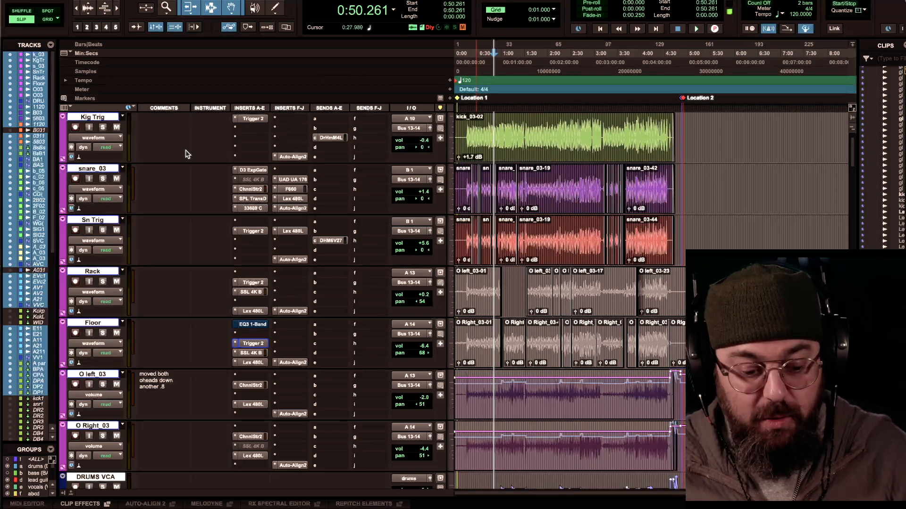
{"action": "scroll", "coordinate": [183, 184], "scroll_direction": "down", "scroll_amount": 4}
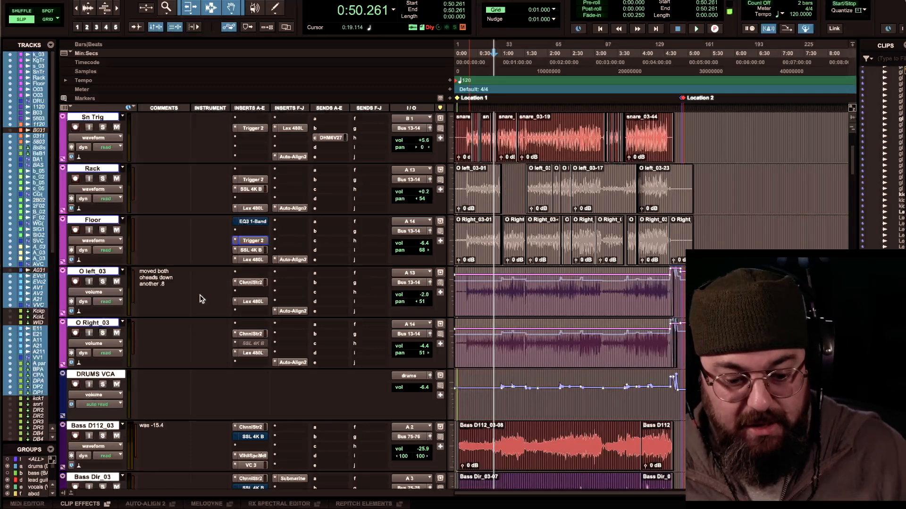
{"action": "left_click", "coordinate": [250, 283]}
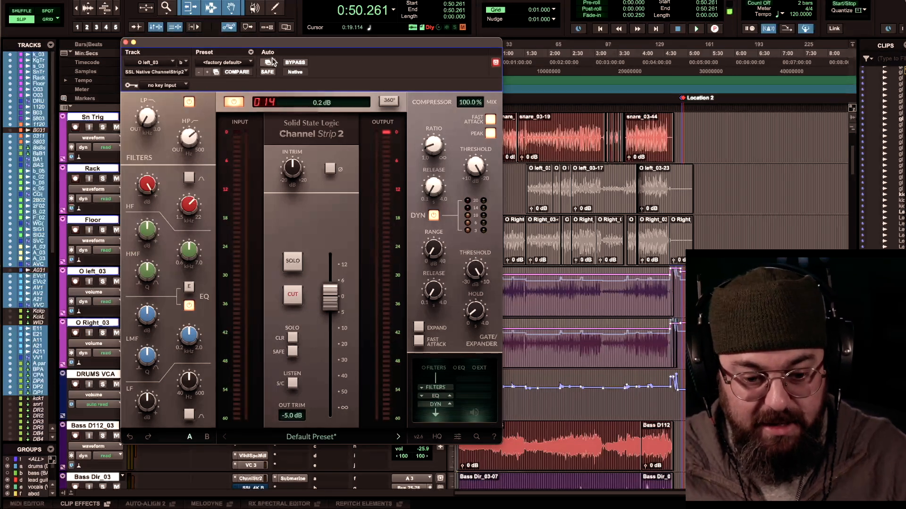
{"action": "left_click_drag", "start_coordinate": [282, 47], "coordinate": [333, 178]}
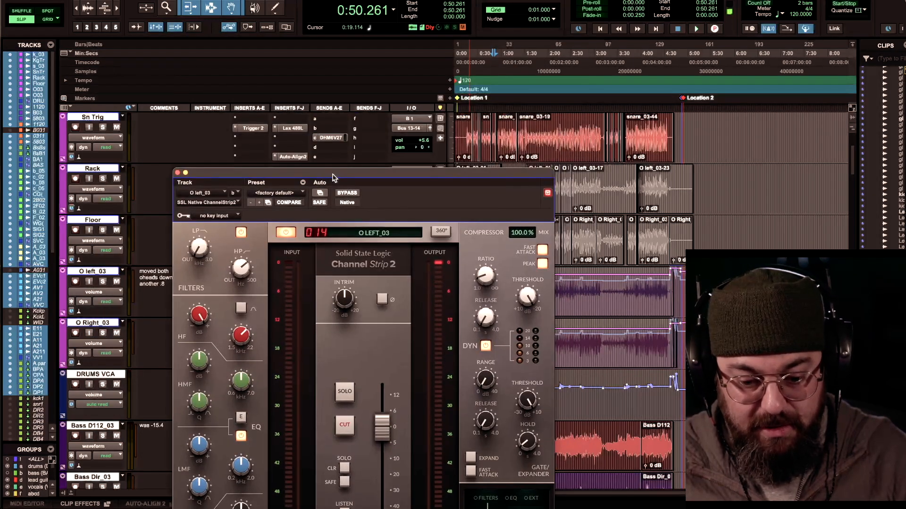
Step: Solo the overheads O left_03 and O Right_03 and listen from 0:50.261 with the whole channel strip in view
{"action": "left_click", "coordinate": [102, 333]}
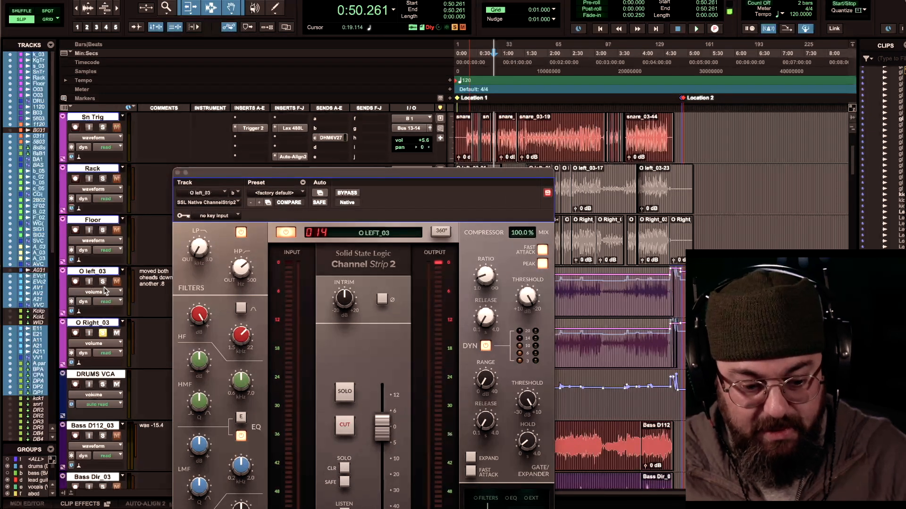
{"action": "key", "text": "space"}
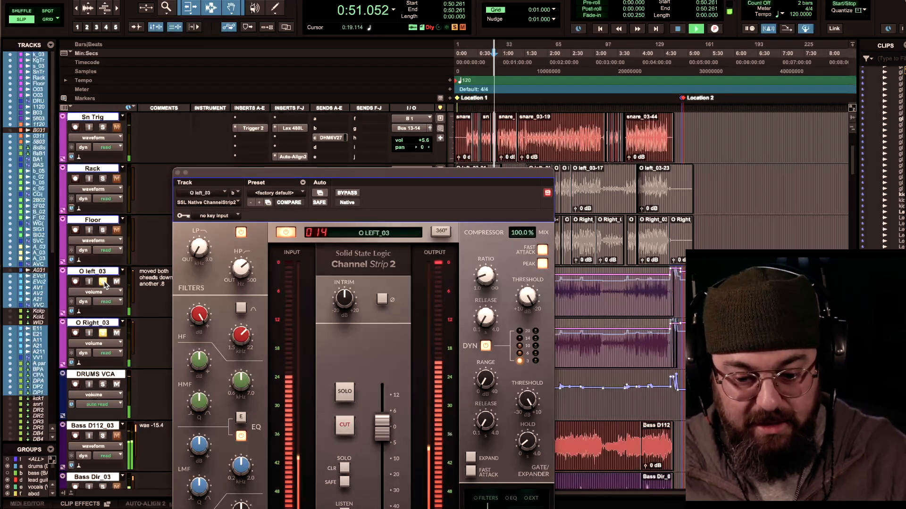
{"action": "left_click_drag", "start_coordinate": [208, 172], "coordinate": [216, 122]}
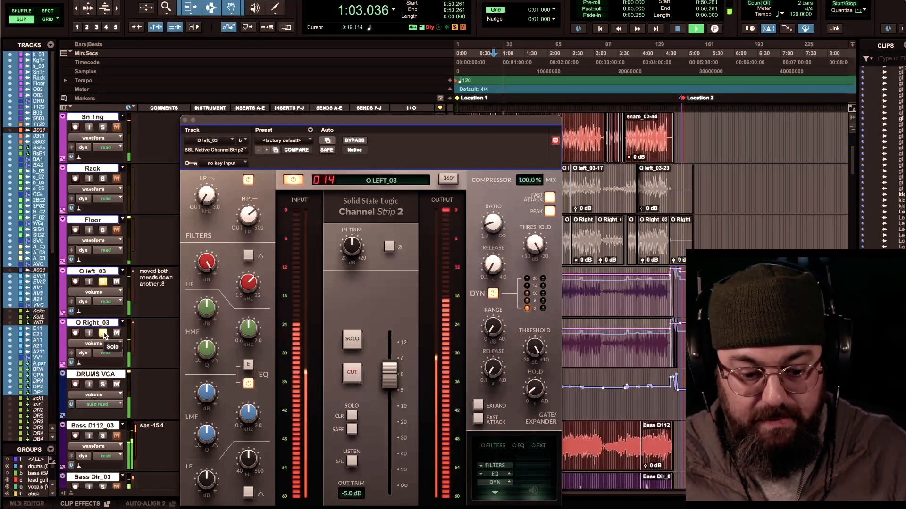
{"action": "key", "text": "space"}
{"action": "mouse_move", "coordinate": [234, 218]}
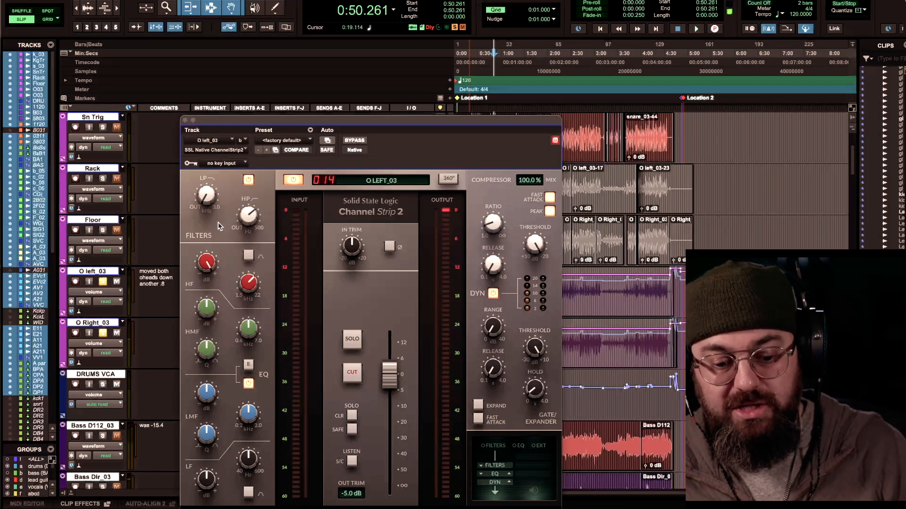
Step: Close the overhead's SSL Channel Strip 2 window and clear the solos on O left_03 and O Right_03
{"action": "left_click", "coordinate": [185, 121]}
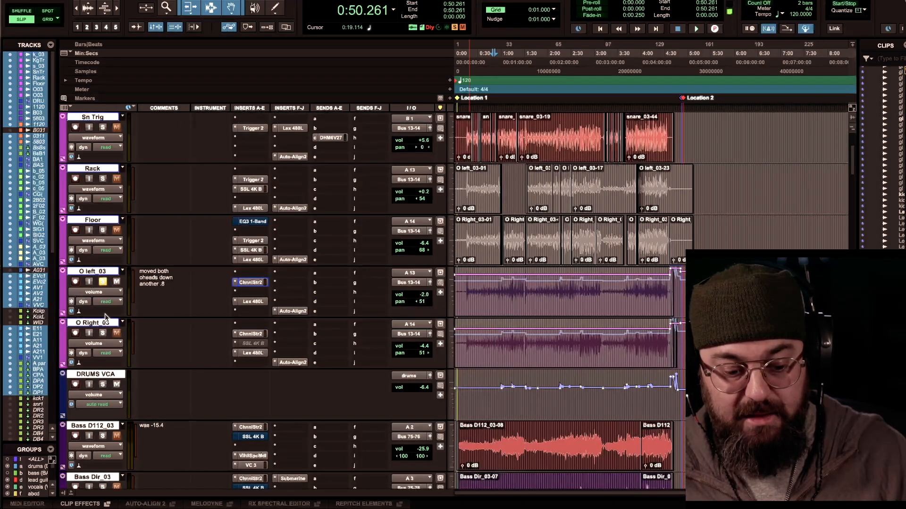
{"action": "left_click", "coordinate": [103, 282]}
Step: Open Trigger 2 on Kig Trig and listen to the kick trigger soloed from 0:50.261
{"action": "scroll", "coordinate": [184, 273], "scroll_direction": "up", "scroll_amount": 3}
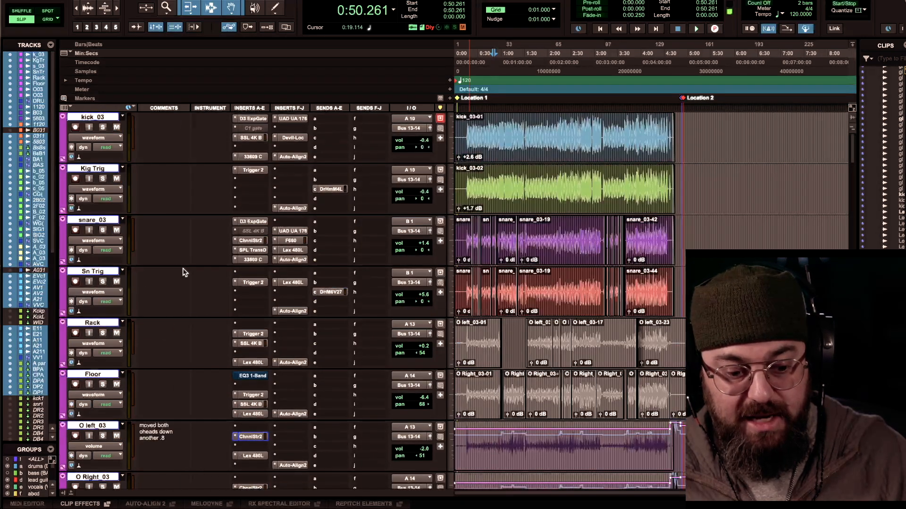
{"action": "left_click", "coordinate": [250, 169]}
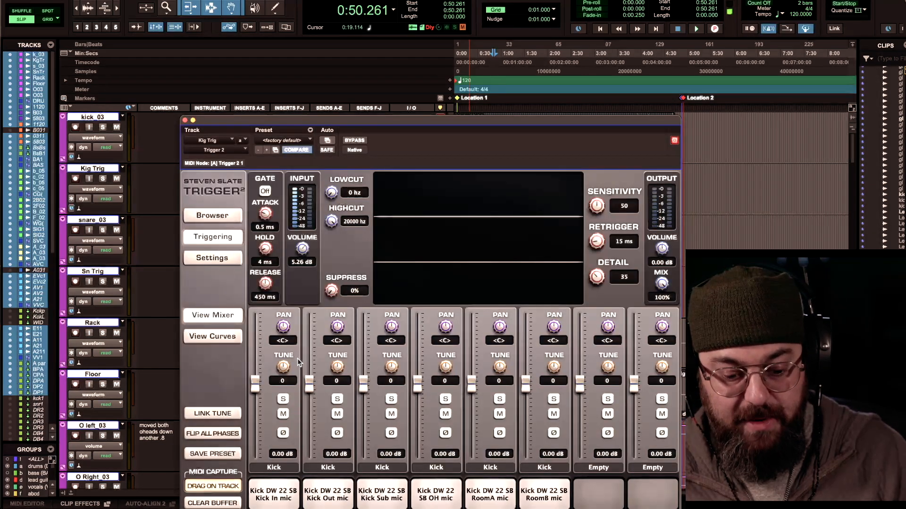
{"action": "key", "text": "space"}
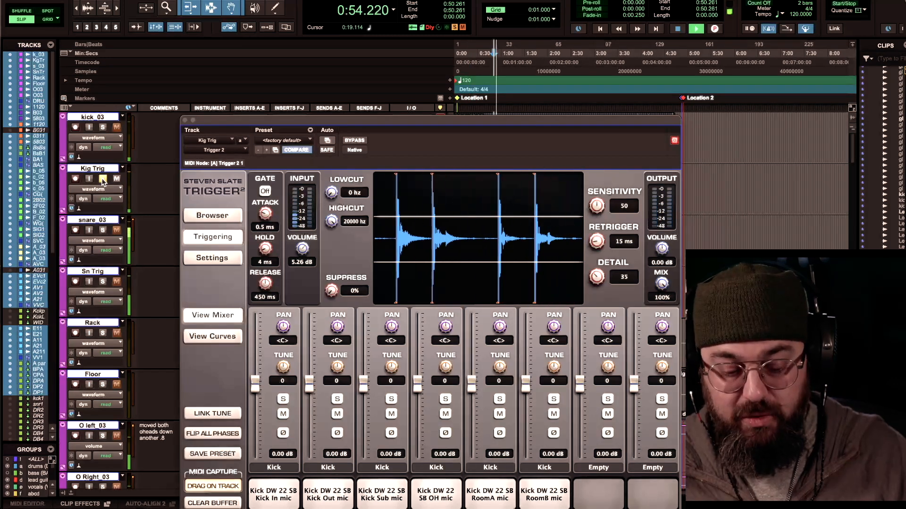
{"action": "key", "text": "space"}
Step: Solo kick_03 alongside Kig Trig, play from 0:50.261, and close the Trigger 2 window
{"action": "left_click", "coordinate": [103, 127]}
{"action": "key", "text": "space"}
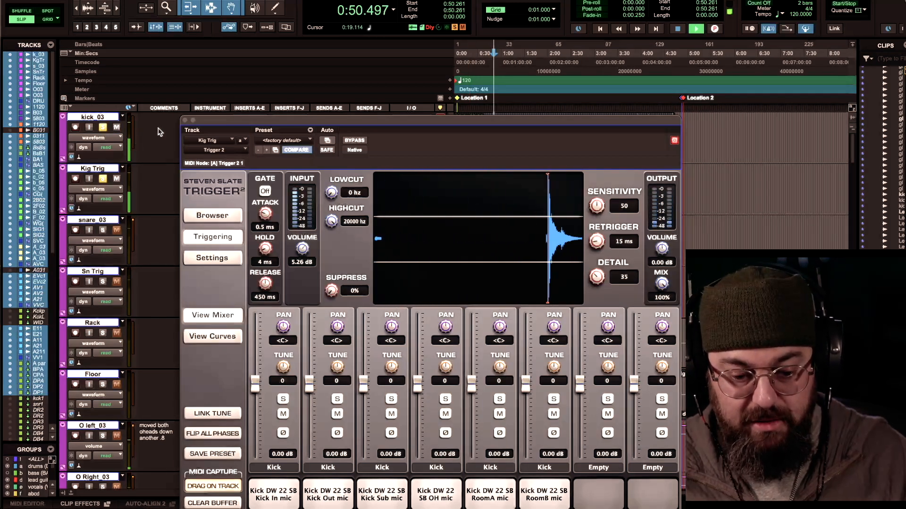
{"action": "left_click_drag", "start_coordinate": [185, 121], "coordinate": [187, 154]}
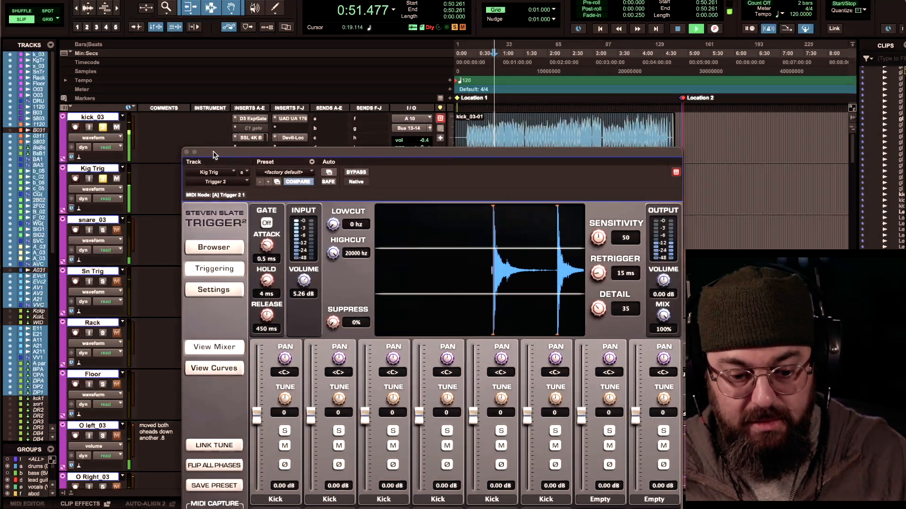
{"action": "left_click", "coordinate": [187, 152]}
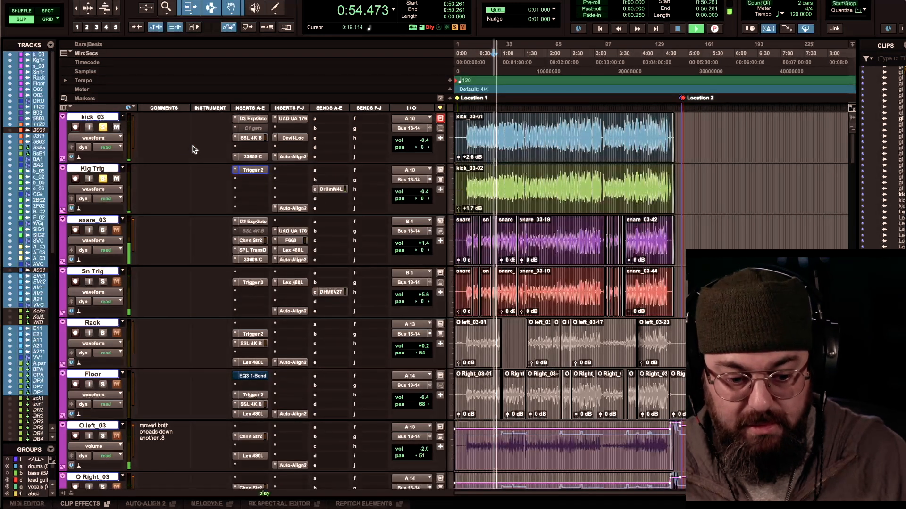
Step: Compare the kick trigger alone with both kick tracks by toggling the kick_03 solo, ending with both soloed and playback stopped
{"action": "left_click", "coordinate": [103, 128]}
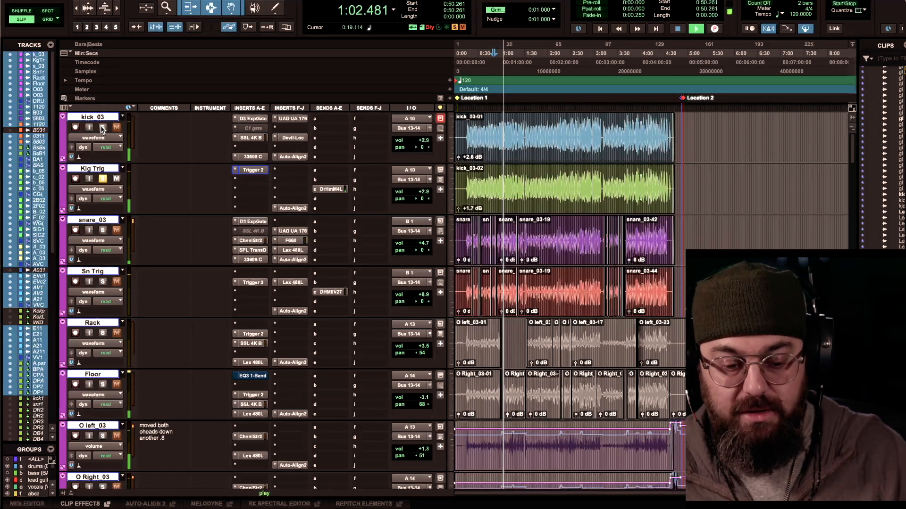
{"action": "left_click", "coordinate": [102, 128]}
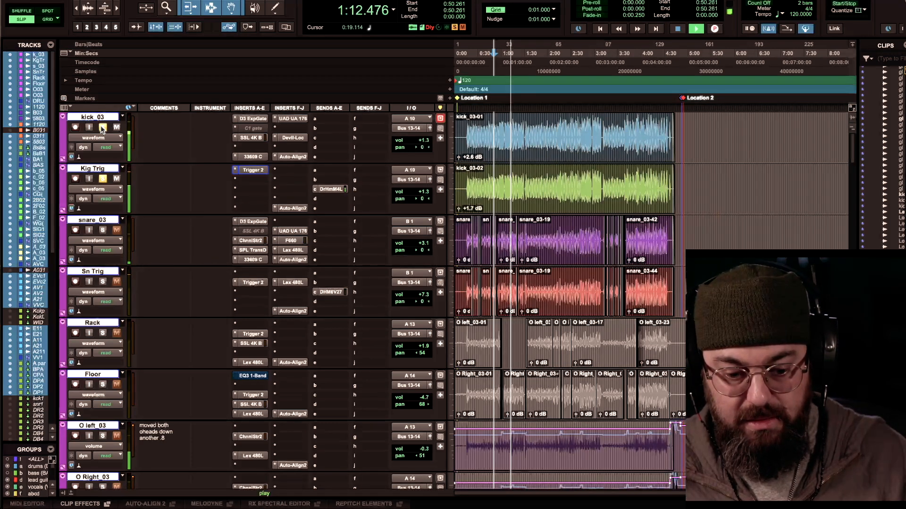
{"action": "key", "text": "space"}
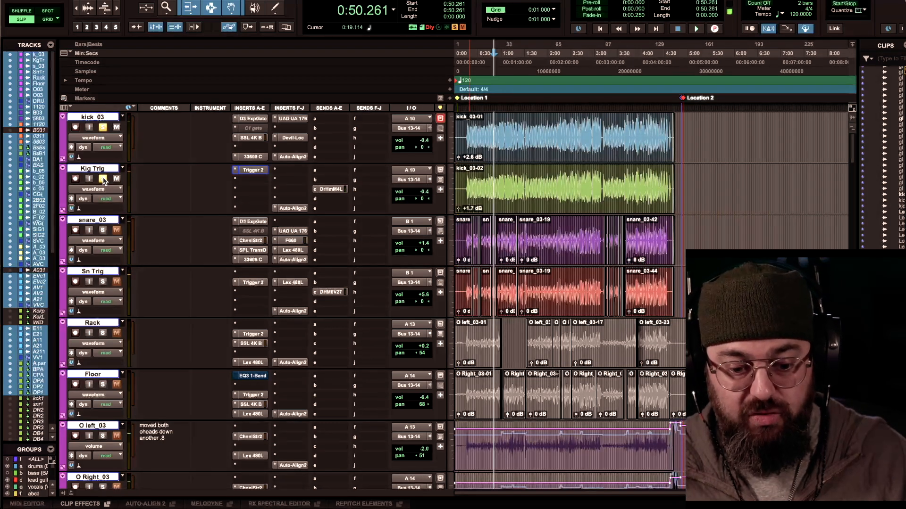
Step: Leave only kick_03 soloed and open its Dyn3 Expander/Gate clear of the tracks, playing from 0:50.261
{"action": "left_click", "coordinate": [103, 179]}
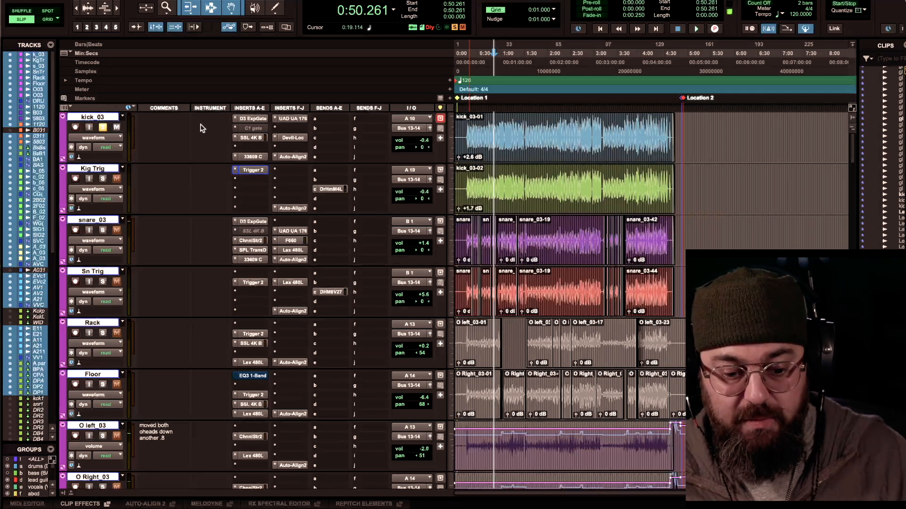
{"action": "left_click", "coordinate": [252, 118]}
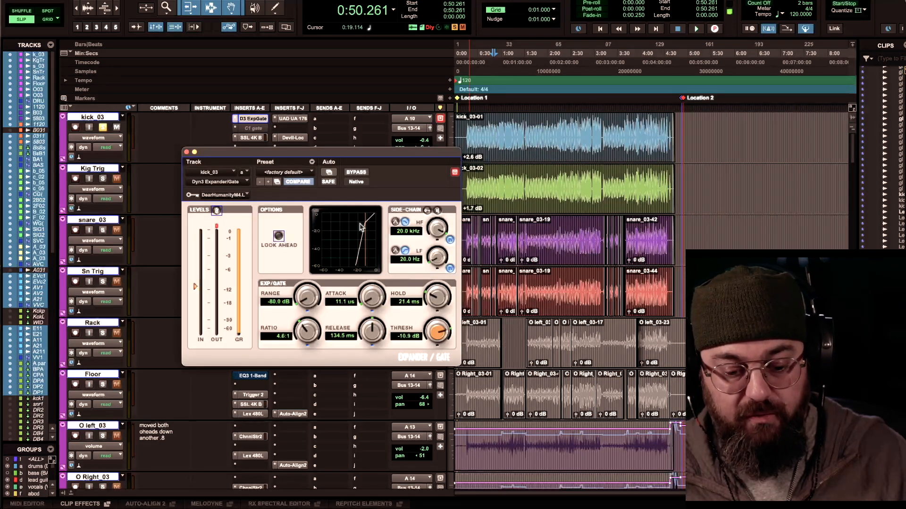
{"action": "left_click_drag", "start_coordinate": [340, 148], "coordinate": [285, 133]}
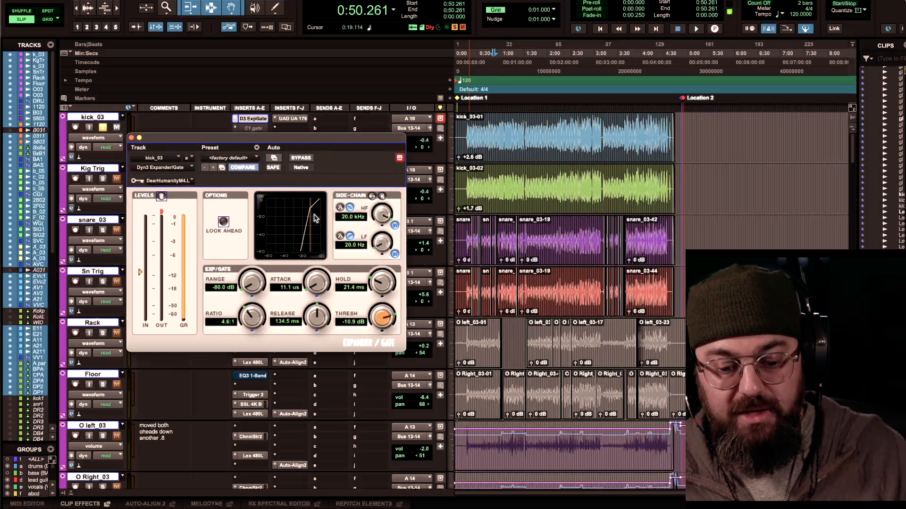
{"action": "key", "text": "space"}
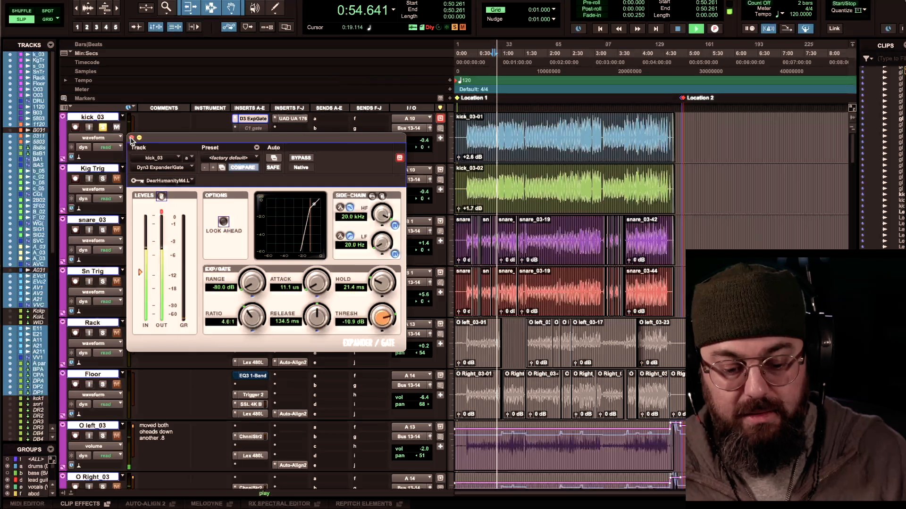
Step: Compare kick_03 with the Expander/Gate bypassed and active, replaying from 0:50.261 and leaving the gate active
{"action": "left_click", "coordinate": [305, 160]}
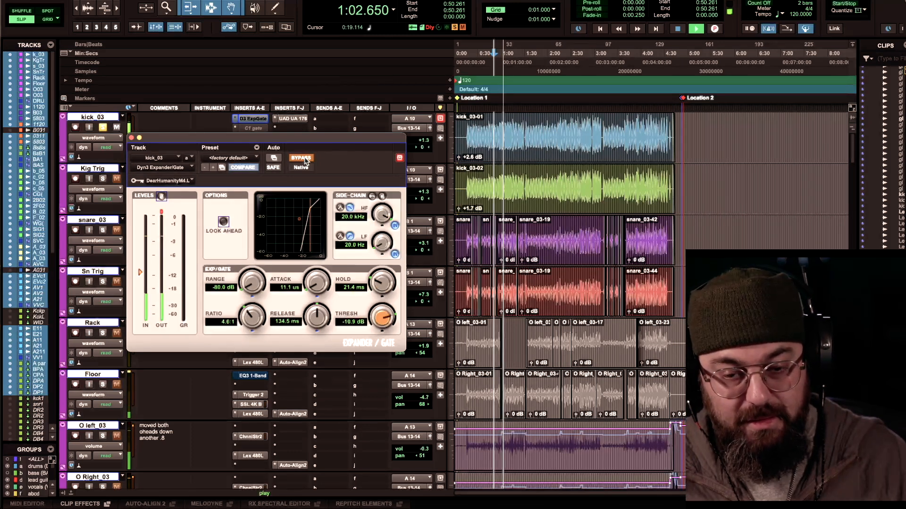
{"action": "key", "text": "space"}
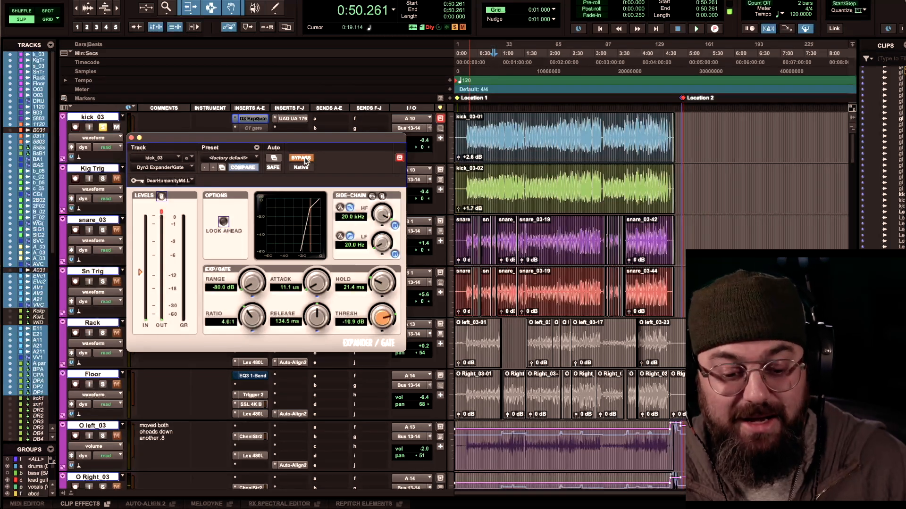
{"action": "left_click", "coordinate": [305, 160]}
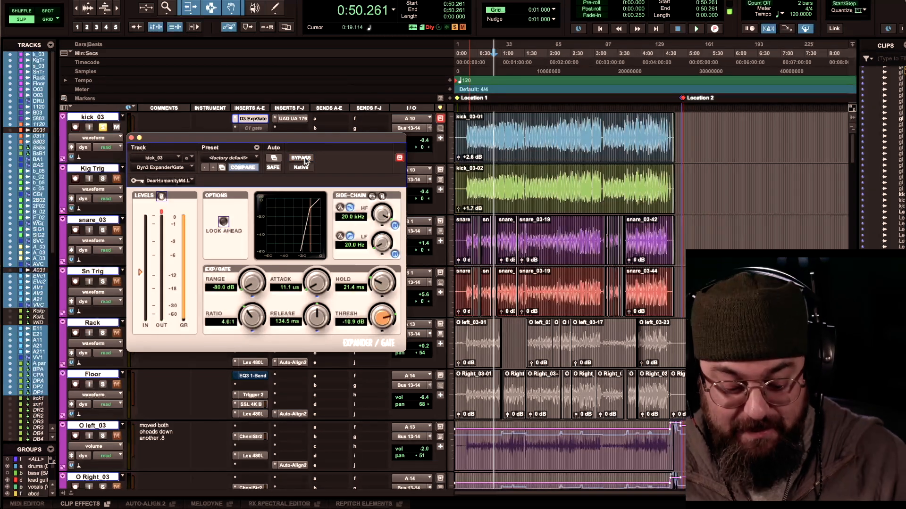
{"action": "key", "text": "space"}
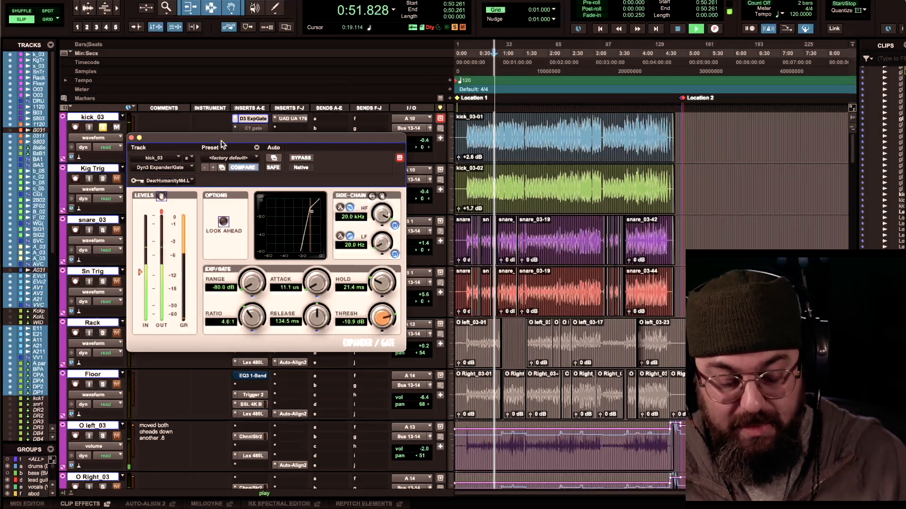
{"action": "key", "text": "space"}
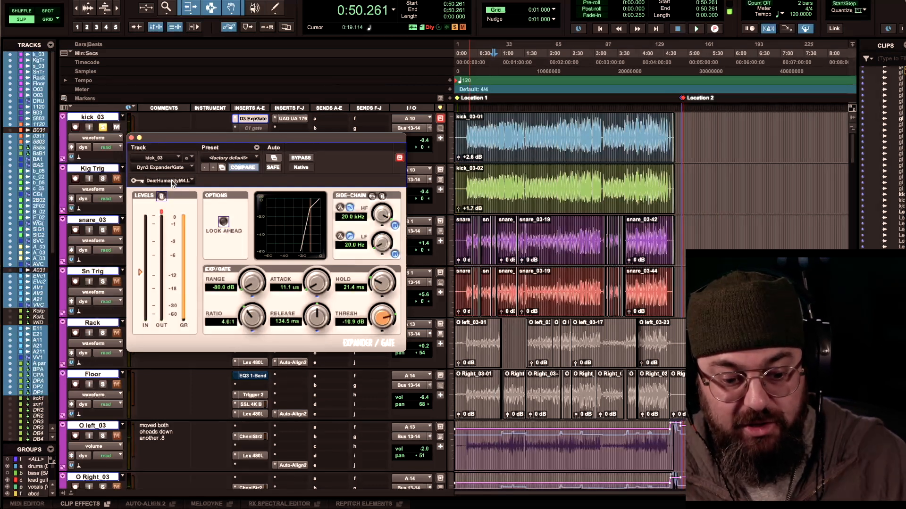
Step: Check the DrHmM4L send on Kig Trig against the key input of the kick_03 gate, closing both windows
{"action": "left_click", "coordinate": [131, 137]}
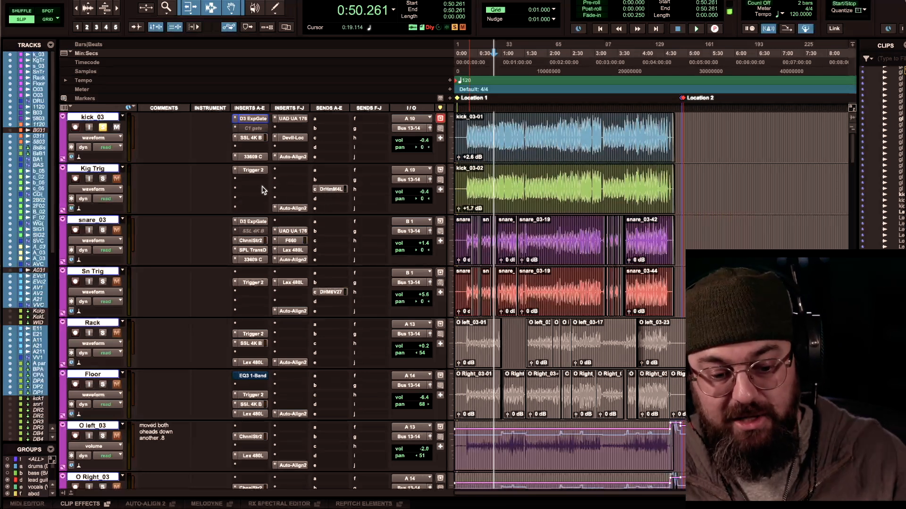
{"action": "left_click", "coordinate": [333, 190]}
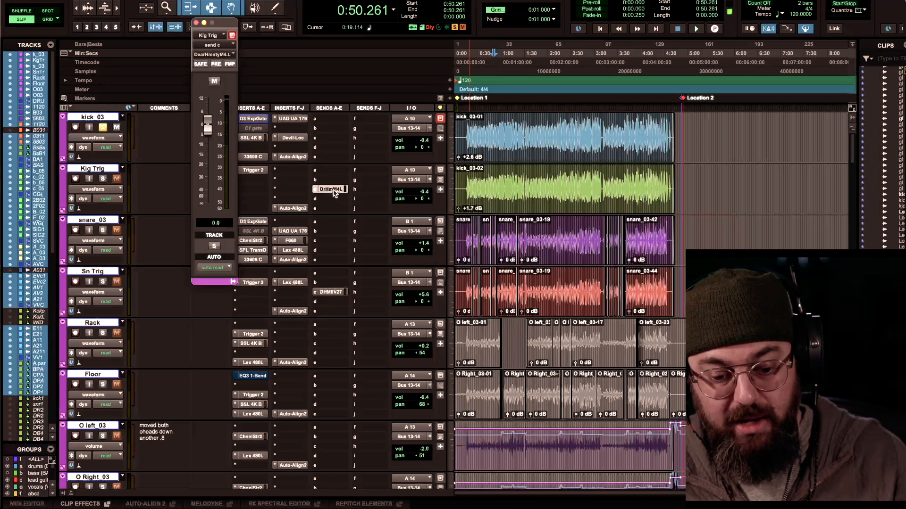
{"action": "left_click", "coordinate": [196, 24]}
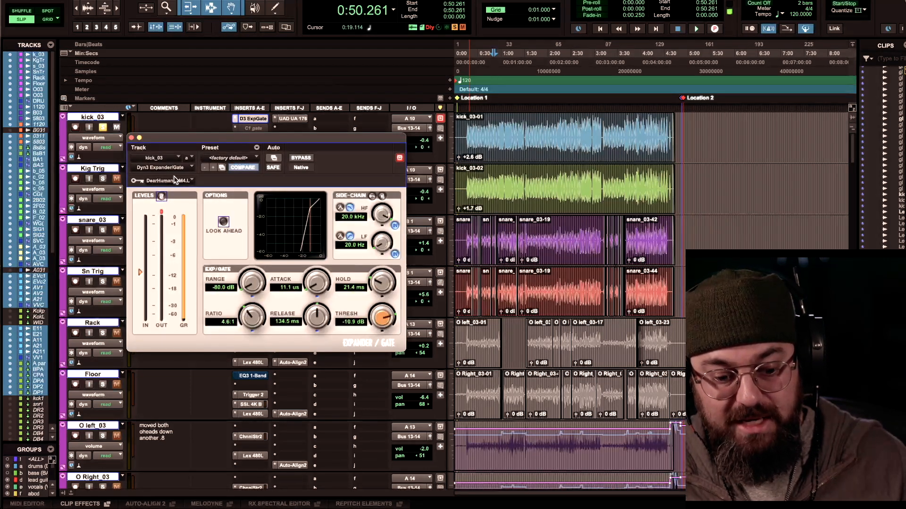
{"action": "left_click", "coordinate": [131, 137]}
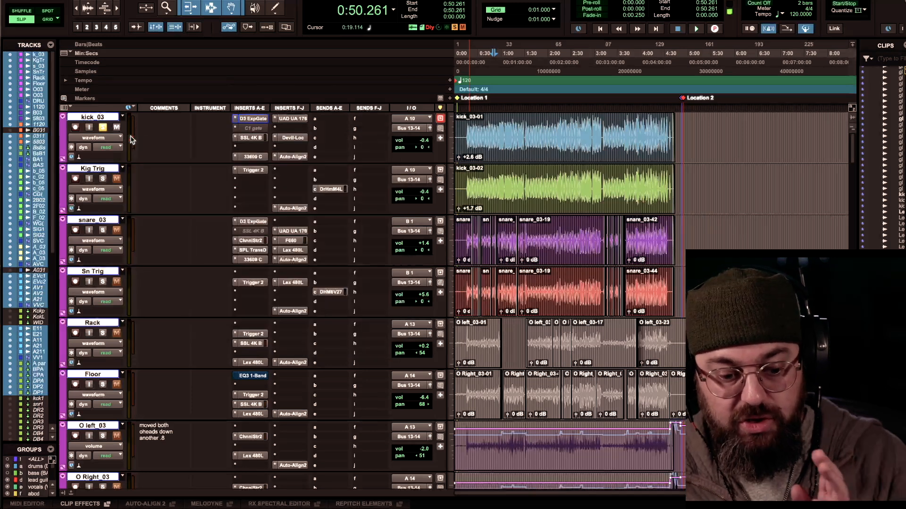
Step: Audition the SSL 4K B on kick_03 from 0:50.261, comparing bypassed and active and reviewing its EQ, with the plug-in left active
{"action": "left_click", "coordinate": [253, 138]}
{"action": "key", "text": "space"}
{"action": "left_click", "coordinate": [301, 141]}
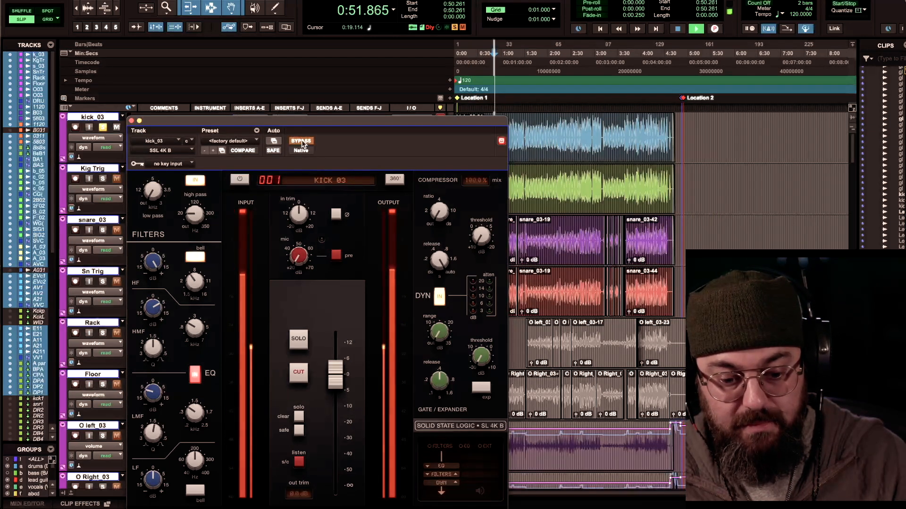
{"action": "left_click", "coordinate": [301, 141]}
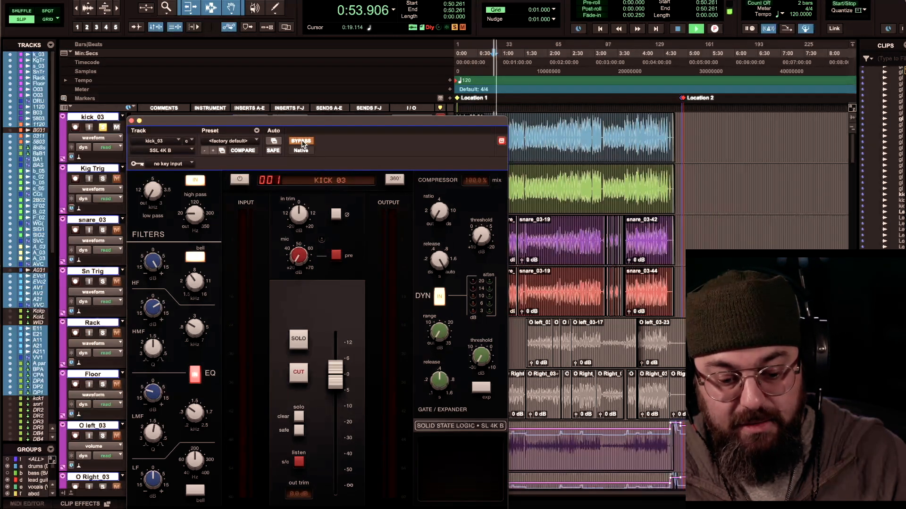
{"action": "left_click", "coordinate": [301, 141]}
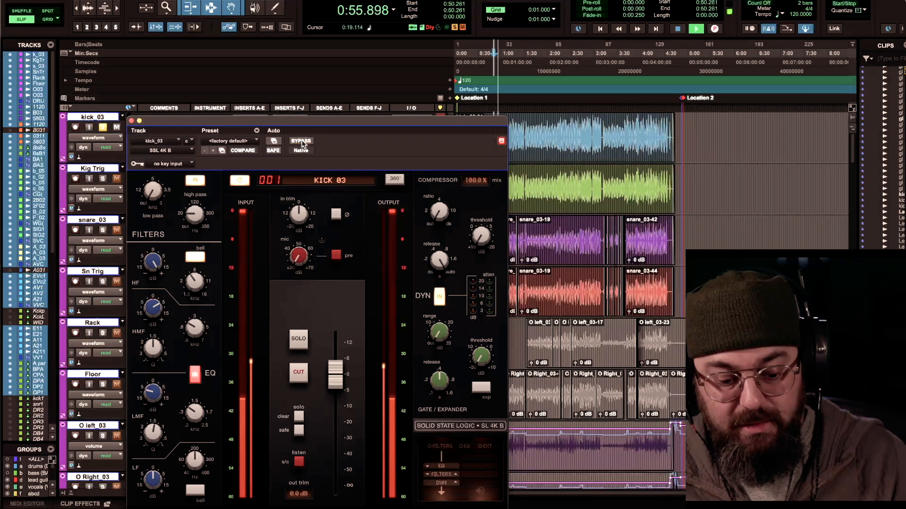
{"action": "mouse_move", "coordinate": [157, 268]}
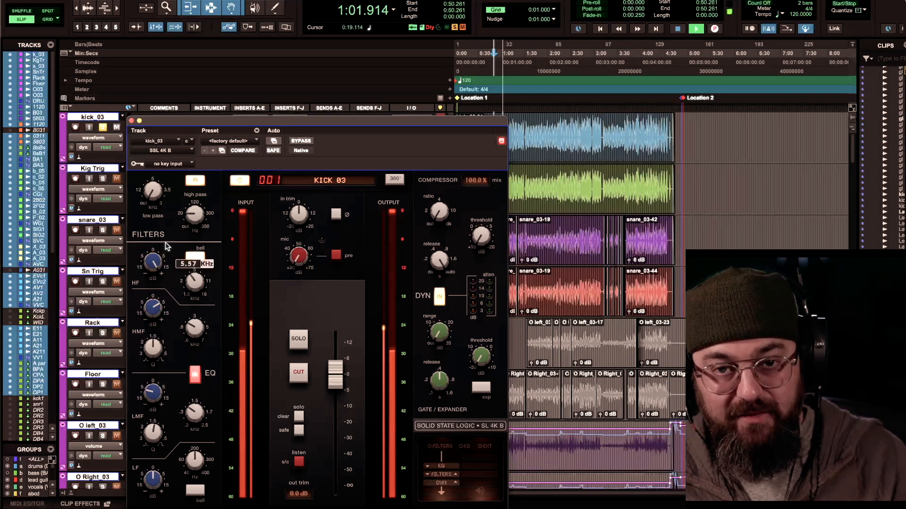
{"action": "left_click", "coordinate": [132, 121]}
{"action": "key", "text": "space"}
Step: Open the UAD UA 176 on kick_03 and compare it active and bypassed while playing from 0:50.261
{"action": "left_click", "coordinate": [291, 119]}
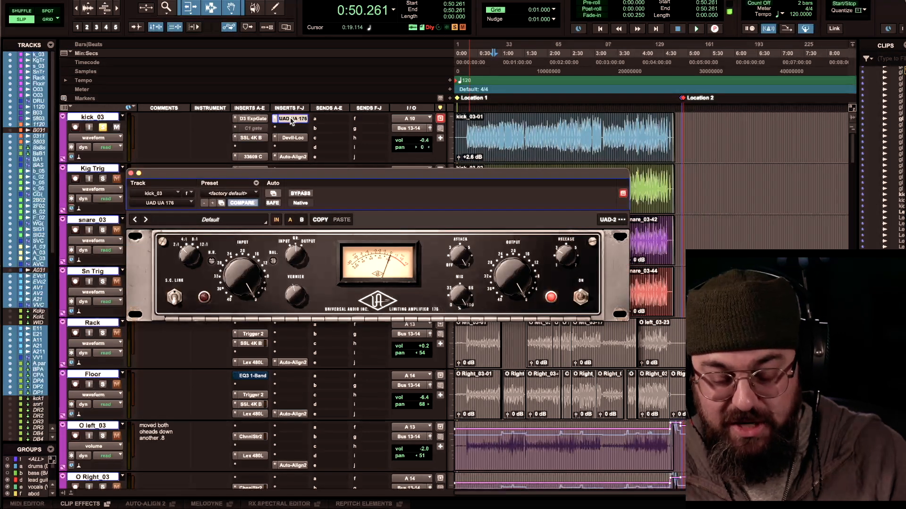
{"action": "key", "text": "space"}
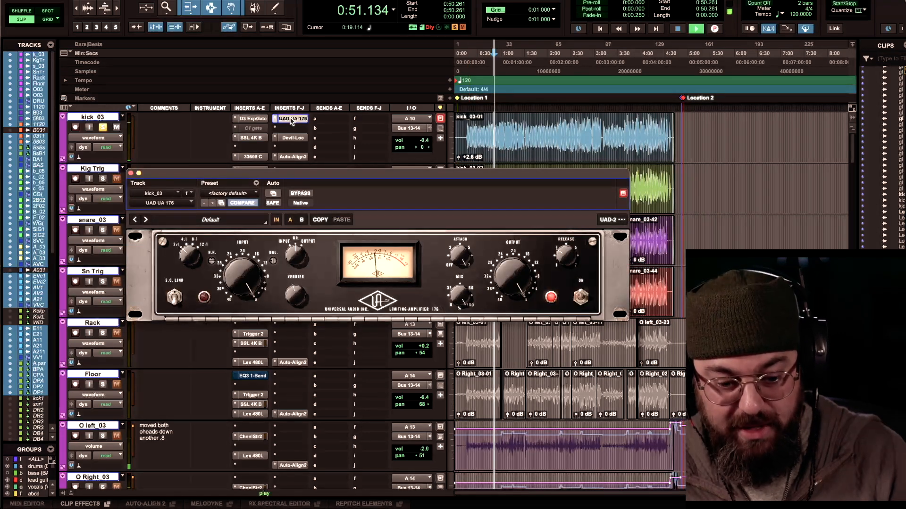
{"action": "left_click", "coordinate": [291, 119], "text": "super"}
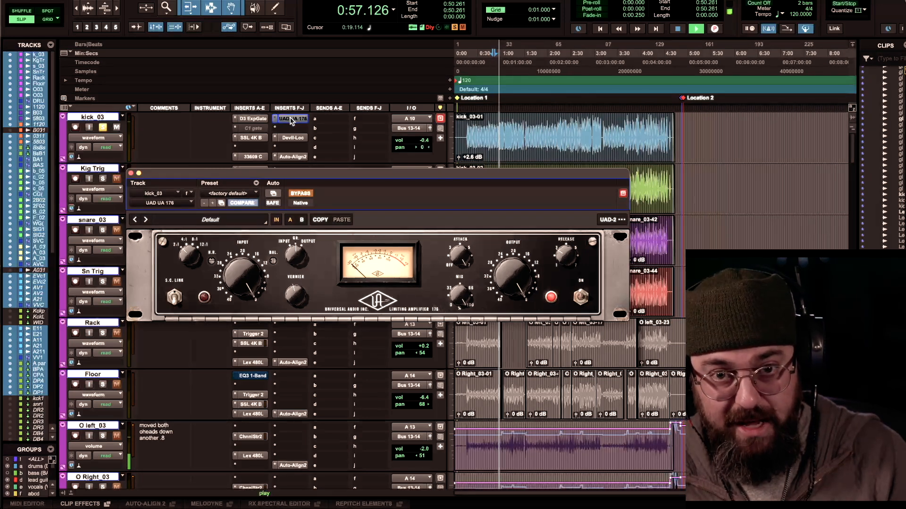
{"action": "left_click", "coordinate": [291, 120], "text": "super"}
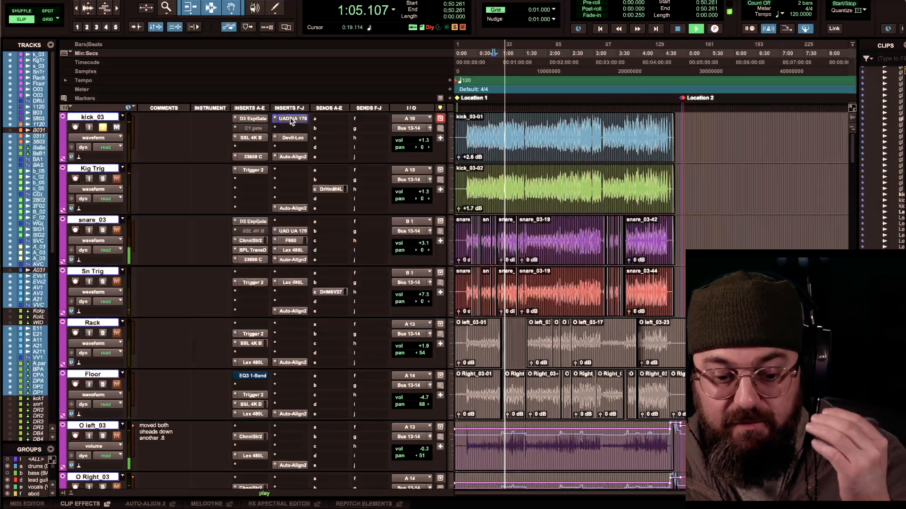
Step: Bypass the UAD UA 176 on kick_03, stop playback, and review the limiter's settings before closing its window
{"action": "left_click", "coordinate": [291, 119]}
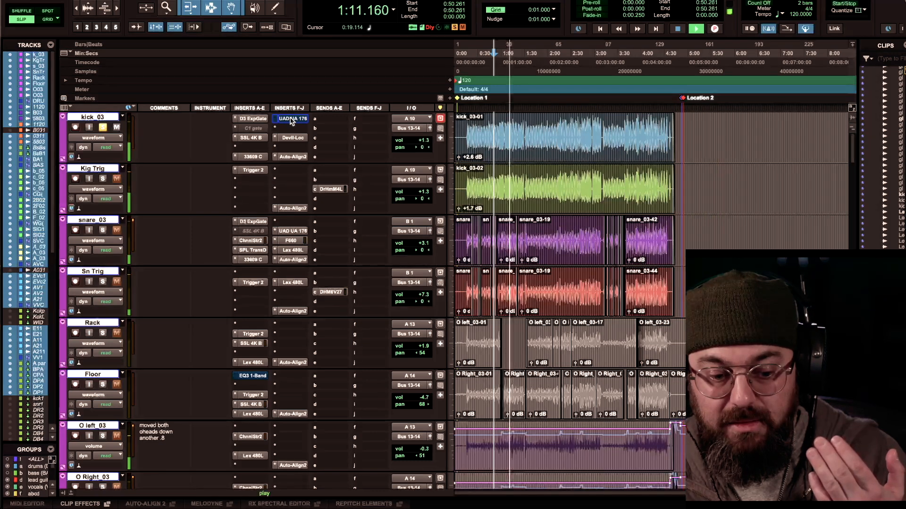
{"action": "key", "text": "space"}
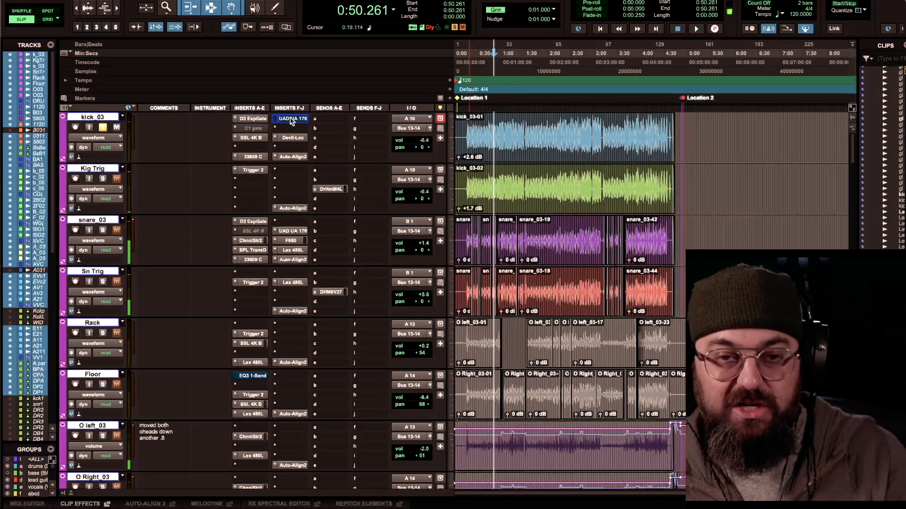
{"action": "left_click", "coordinate": [292, 119]}
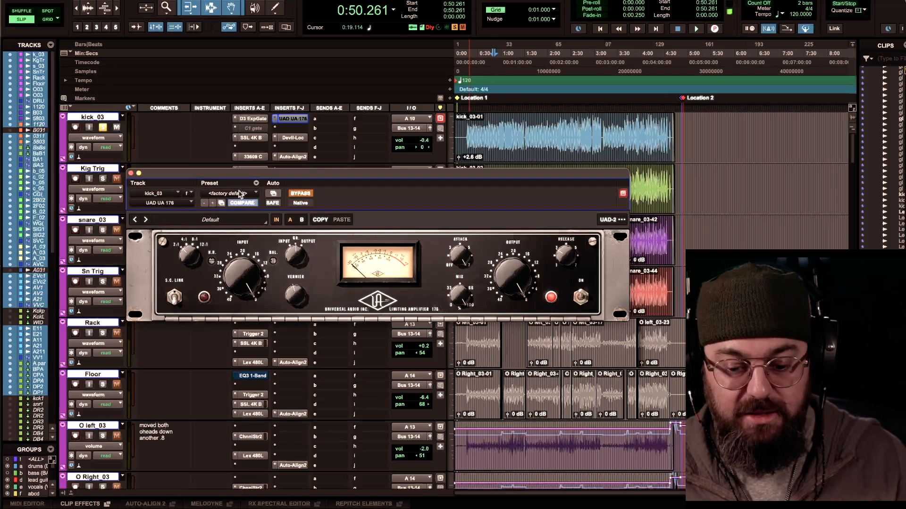
{"action": "left_click", "coordinate": [131, 173]}
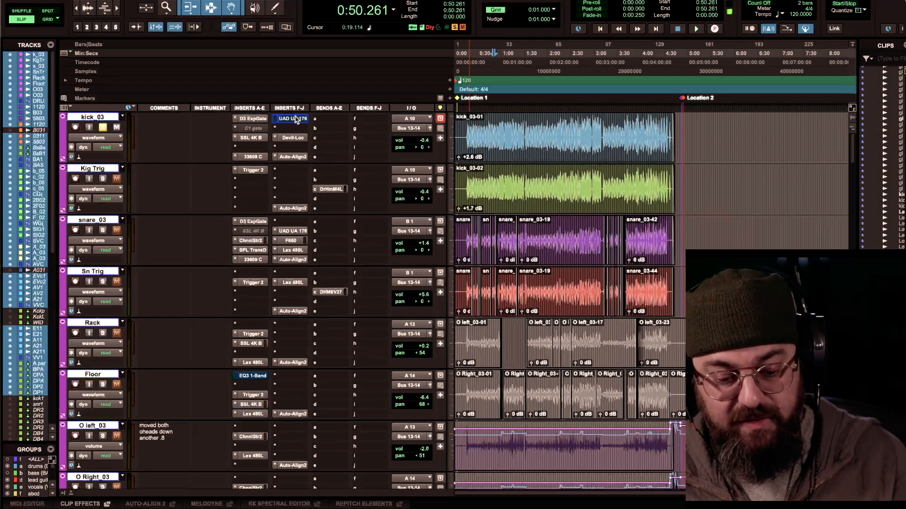
Step: Play kick_03 from 0:50.261 and open its Devil-Loc to review the Crush and Crunch settings
{"action": "key", "text": "space"}
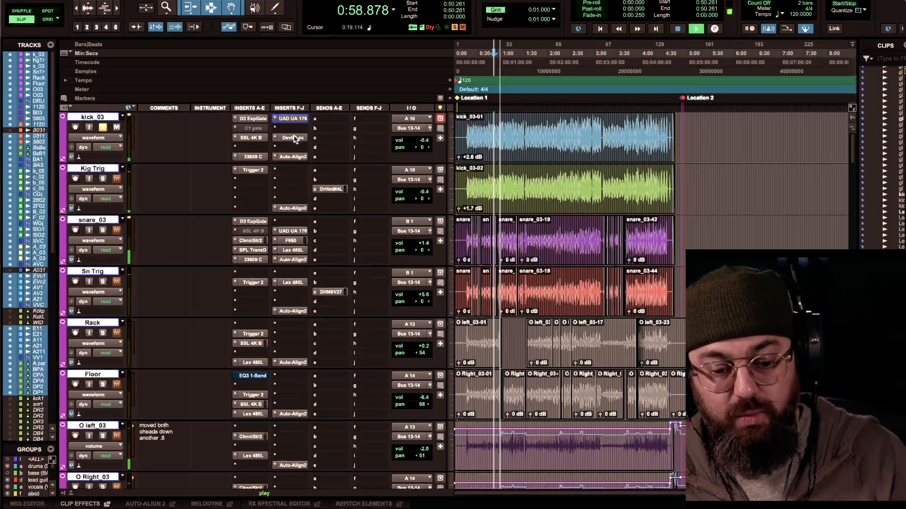
{"action": "left_click", "coordinate": [293, 137]}
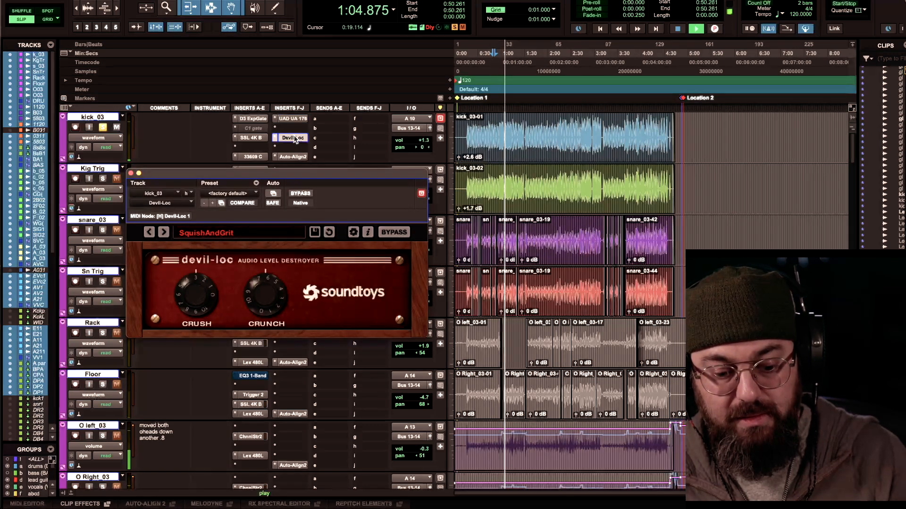
{"action": "key", "text": "space"}
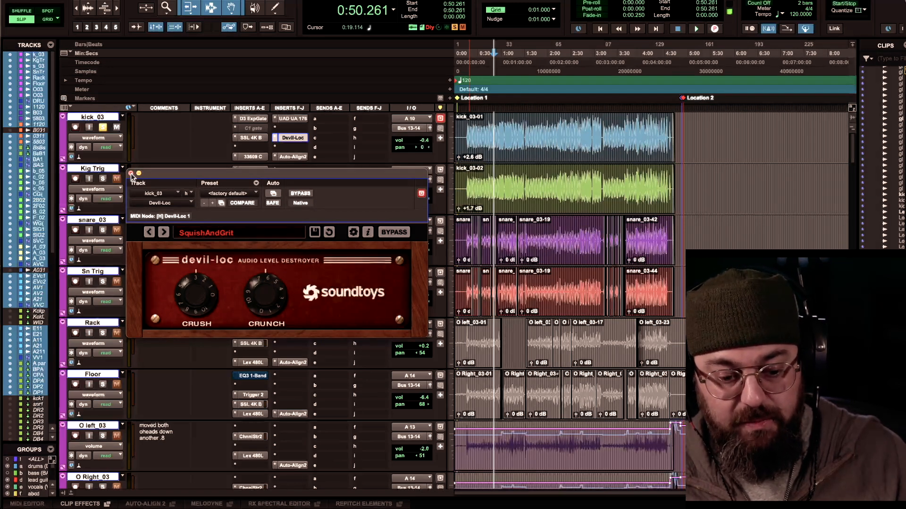
Step: Compare the Devil-Loc on kick_03 bypassed and active from 0:50.261, closing its window and leaving the plug-in active
{"action": "key", "text": "space"}
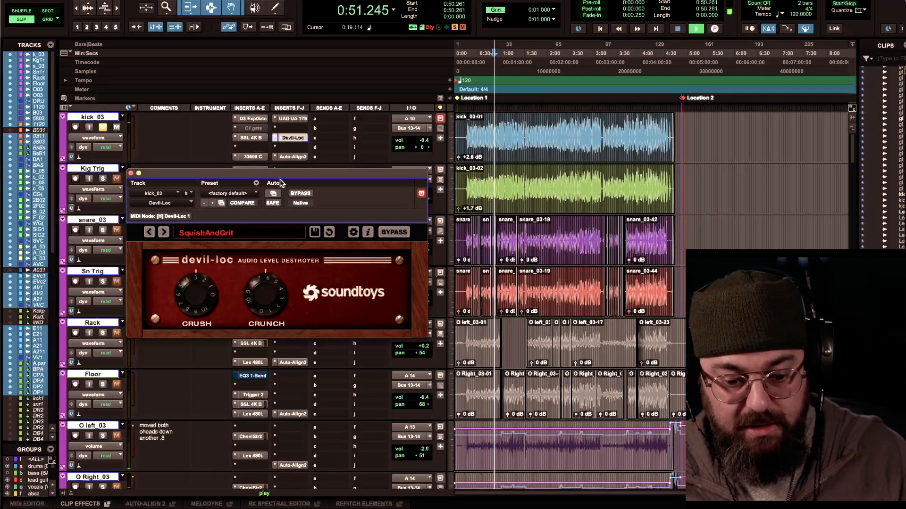
{"action": "left_click", "coordinate": [298, 194]}
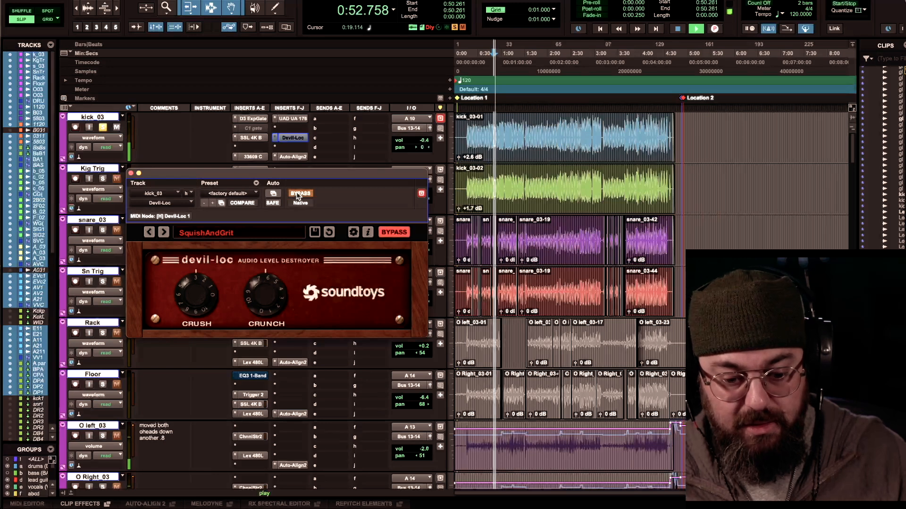
{"action": "left_click", "coordinate": [131, 173]}
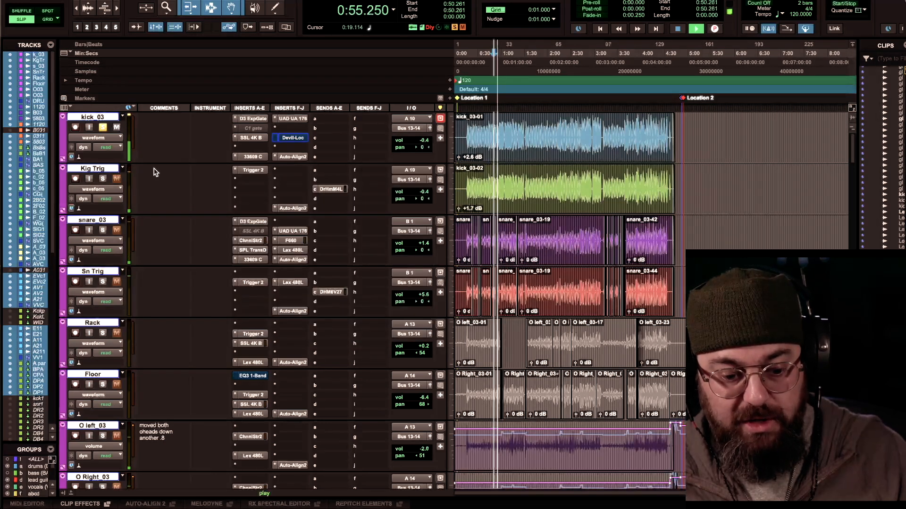
{"action": "left_click", "coordinate": [293, 140], "text": "super"}
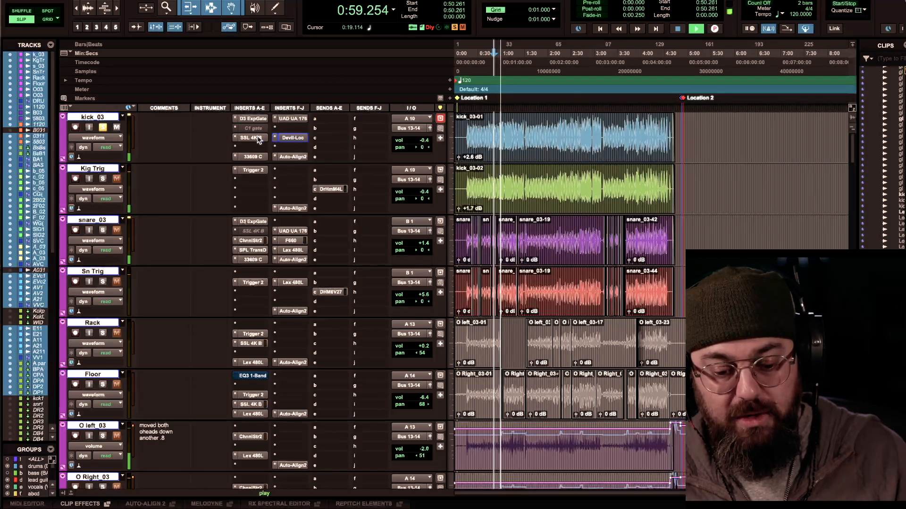
{"action": "key", "text": "space"}
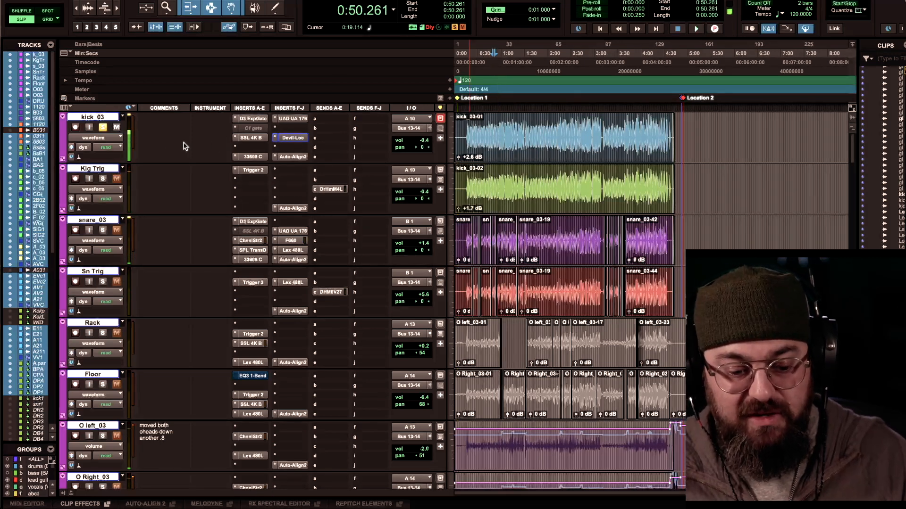
Step: Solo Kig Trig alongside kick_03 and audition both kick tracks together from 0:50.261
{"action": "left_click", "coordinate": [103, 179]}
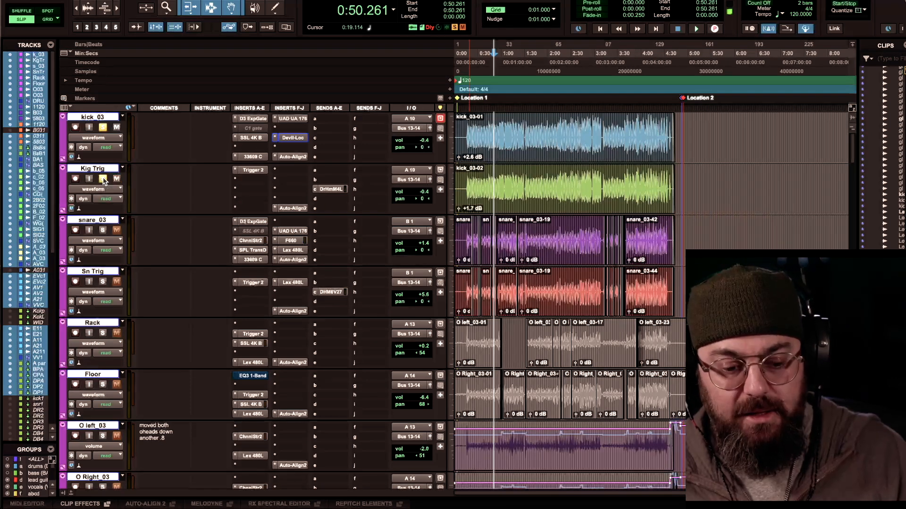
{"action": "key", "text": "space"}
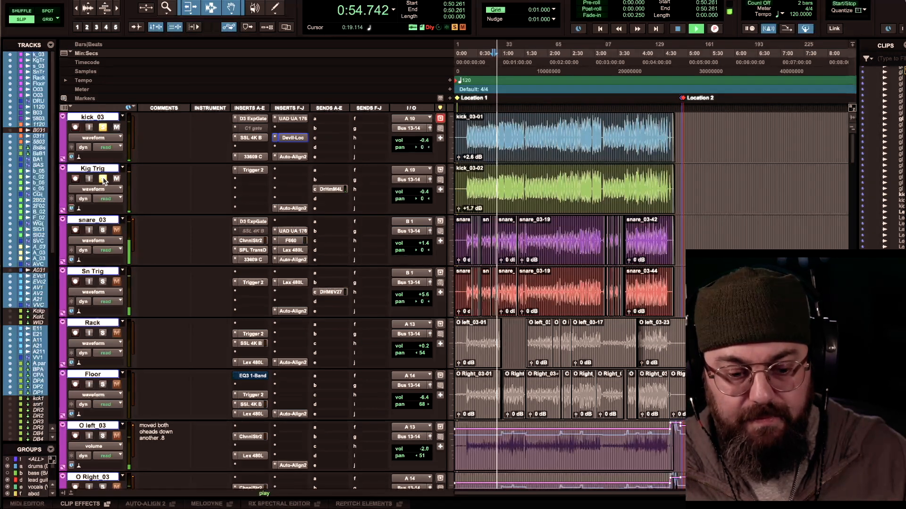
{"action": "key", "text": "space"}
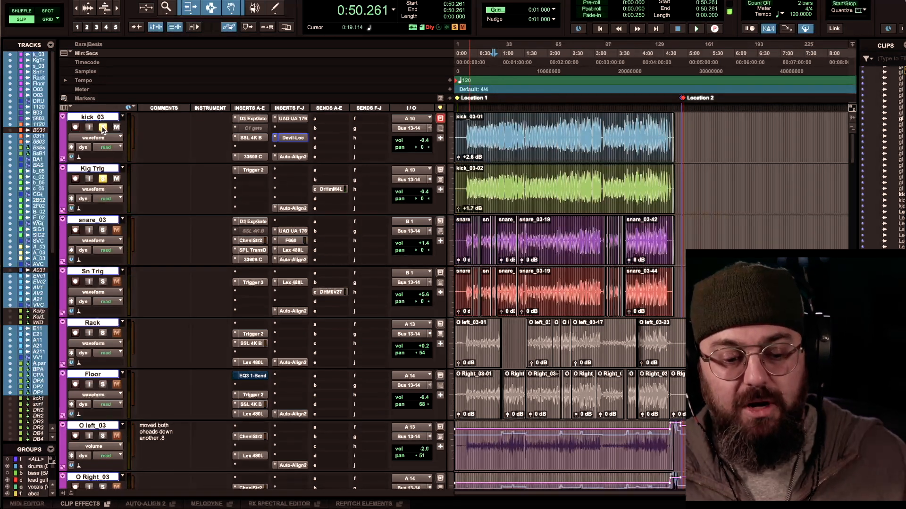
Step: Clear the solos on kick_03 and Kig Trig and listen to the unsoloed mix from 0:50.261
{"action": "left_click", "coordinate": [103, 180]}
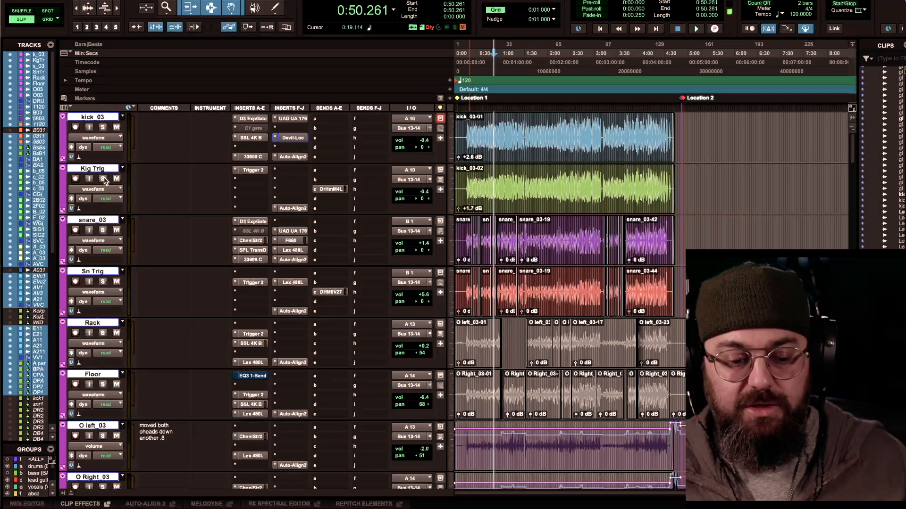
{"action": "key", "text": "space"}
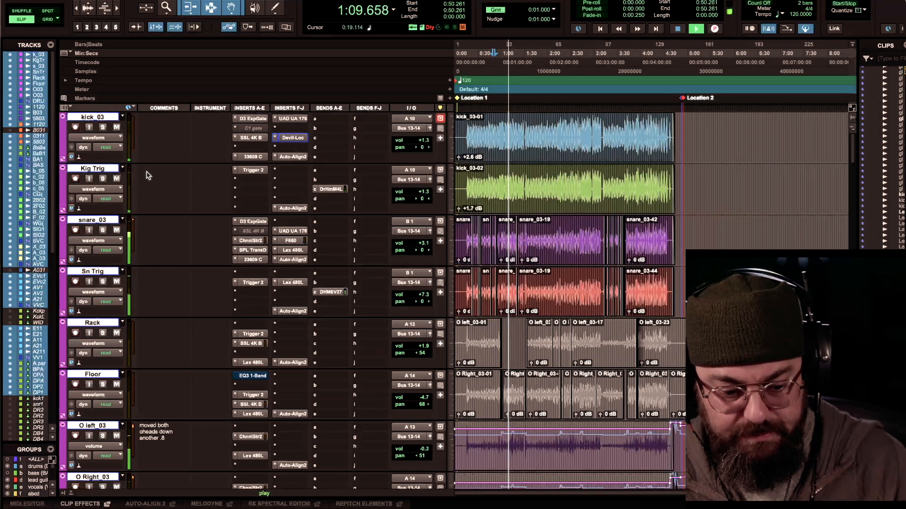
{"action": "scroll", "coordinate": [147, 362], "scroll_direction": "down", "scroll_amount": 1}
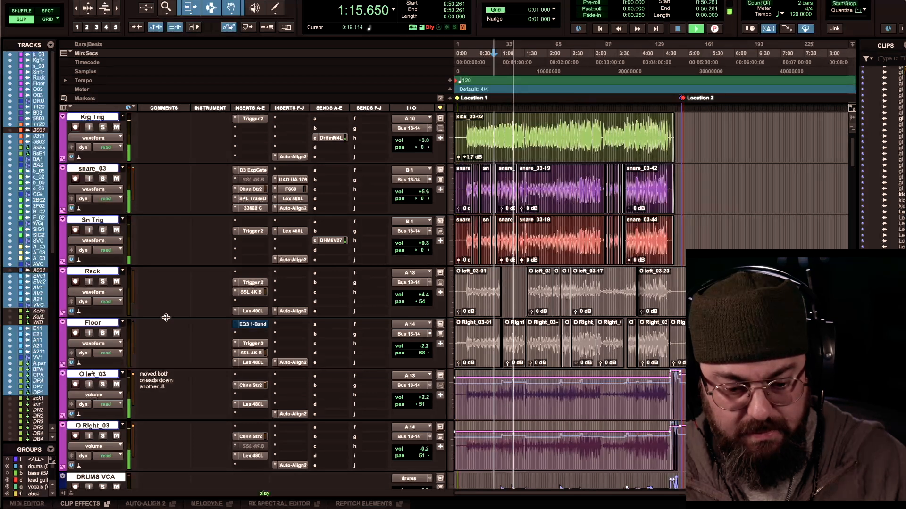
{"action": "key", "text": "space"}
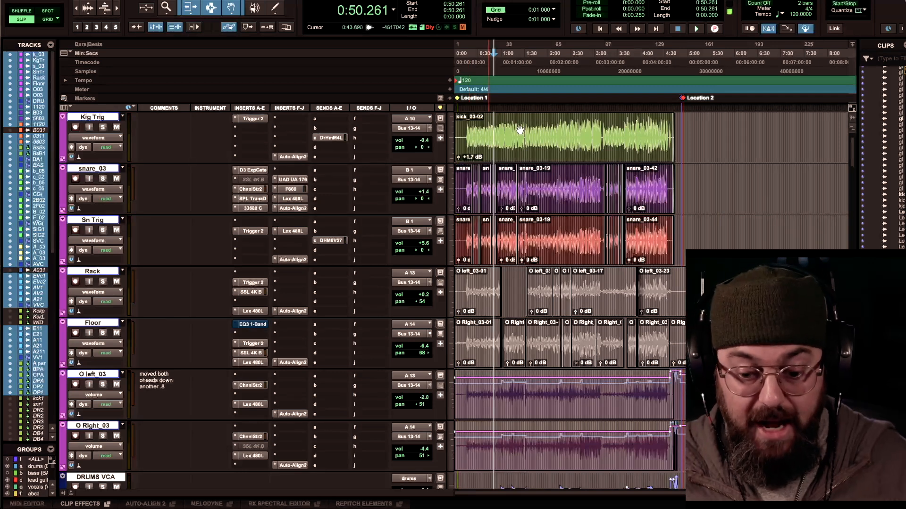
Step: Move the playback position to 2:05.610 and audition the mix from there
{"action": "left_click", "coordinate": [535, 64]}
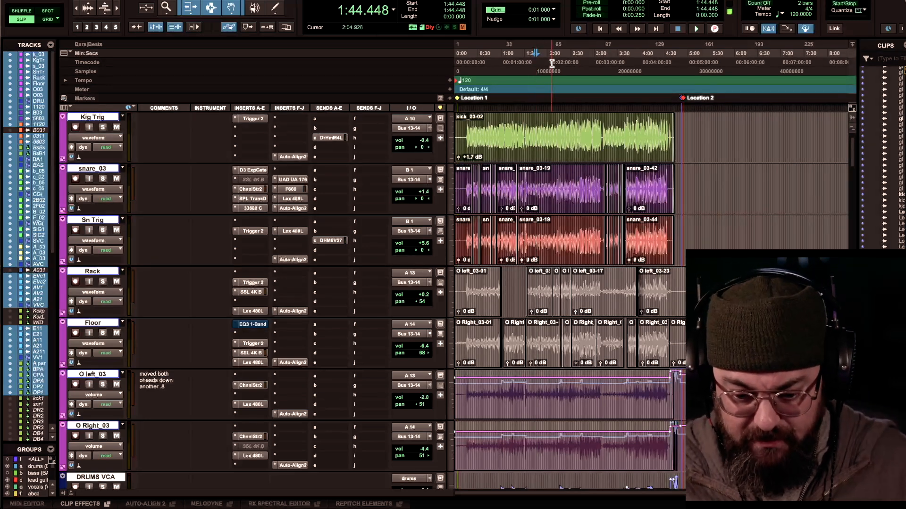
{"action": "left_click", "coordinate": [551, 63]}
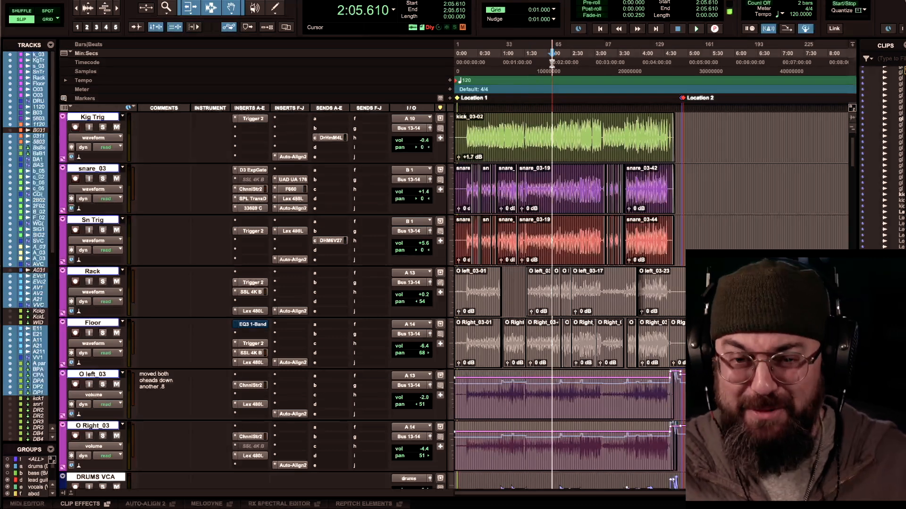
{"action": "key", "text": "space"}
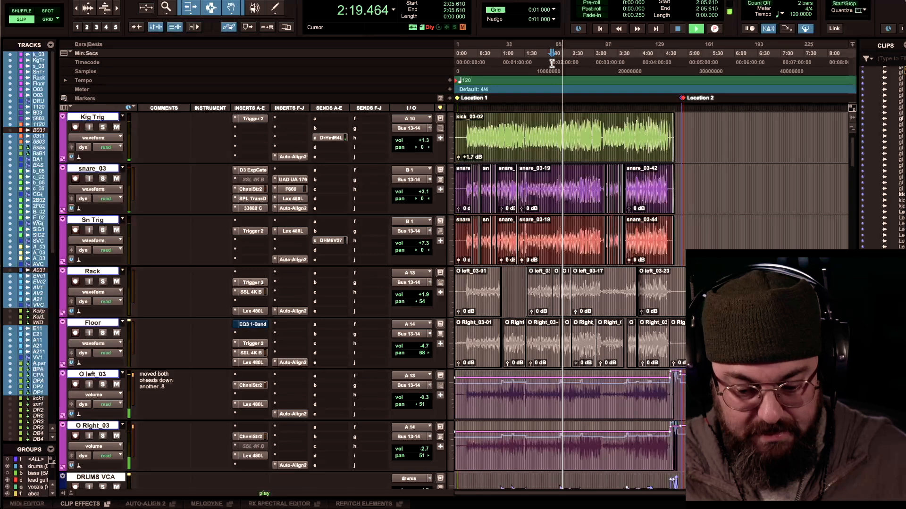
{"action": "key", "text": "space"}
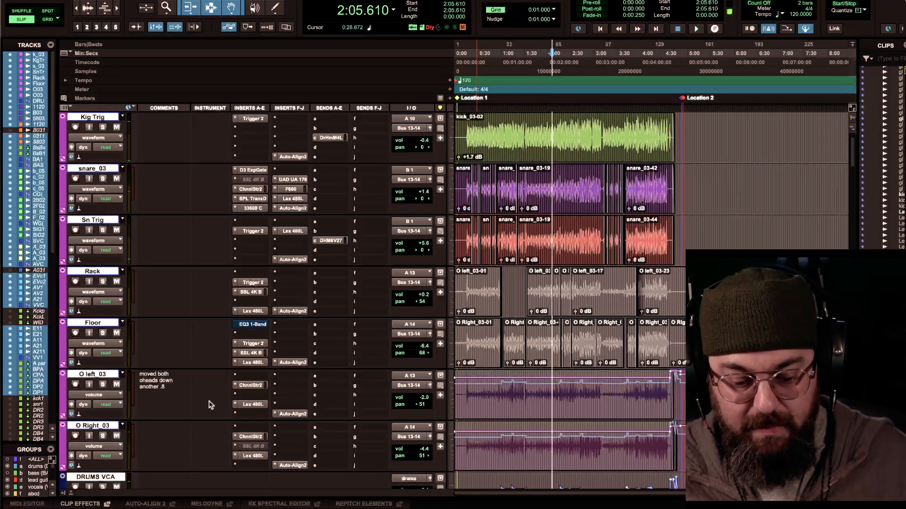
Step: Open the SSL Channel Strip 2 on O Right_03, examine its HF gain and other EQ bands, and close it
{"action": "left_click", "coordinate": [251, 437]}
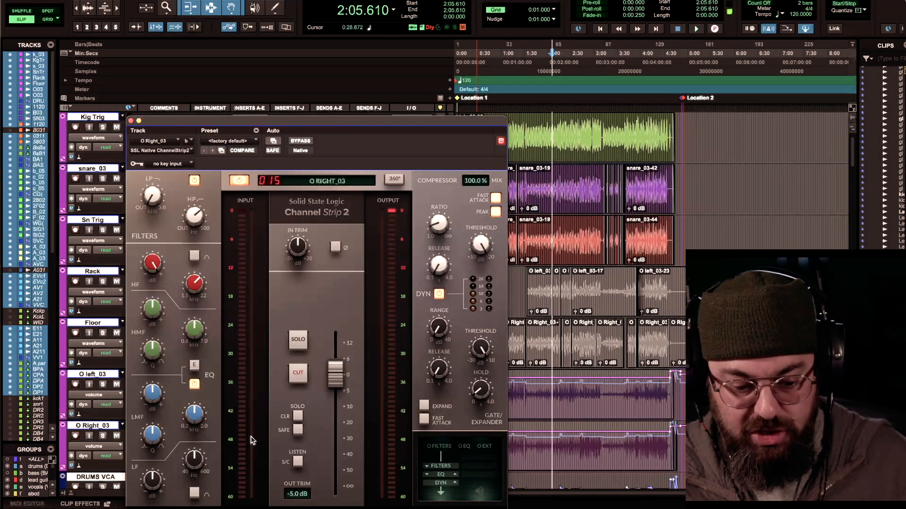
{"action": "mouse_move", "coordinate": [154, 270]}
{"action": "mouse_move", "coordinate": [181, 284]}
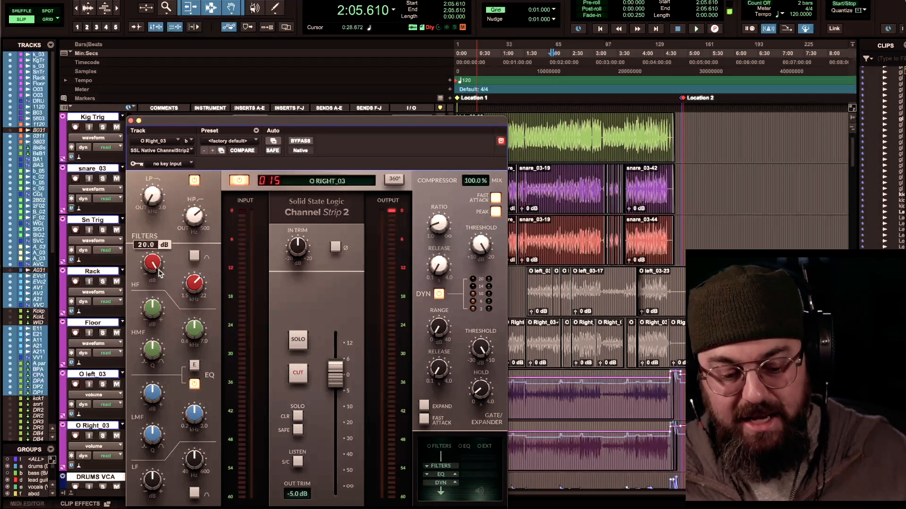
{"action": "mouse_move", "coordinate": [153, 404]}
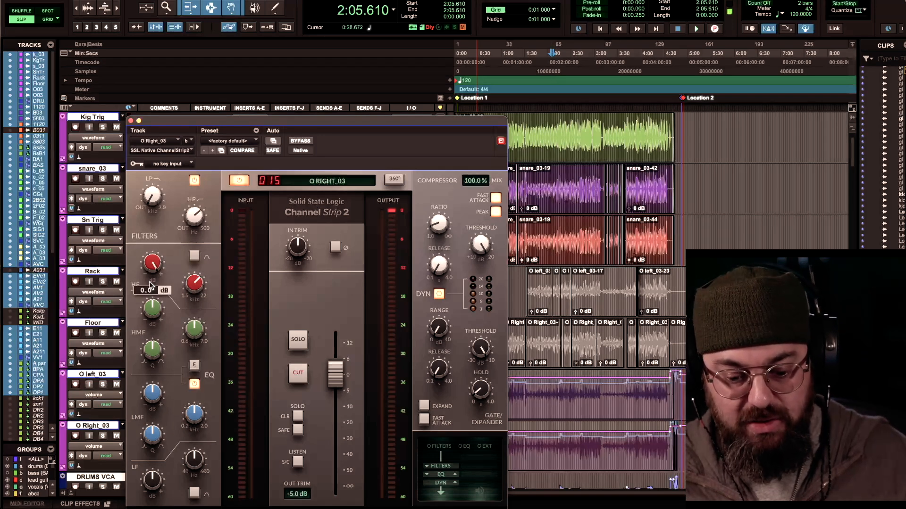
{"action": "left_click", "coordinate": [131, 121]}
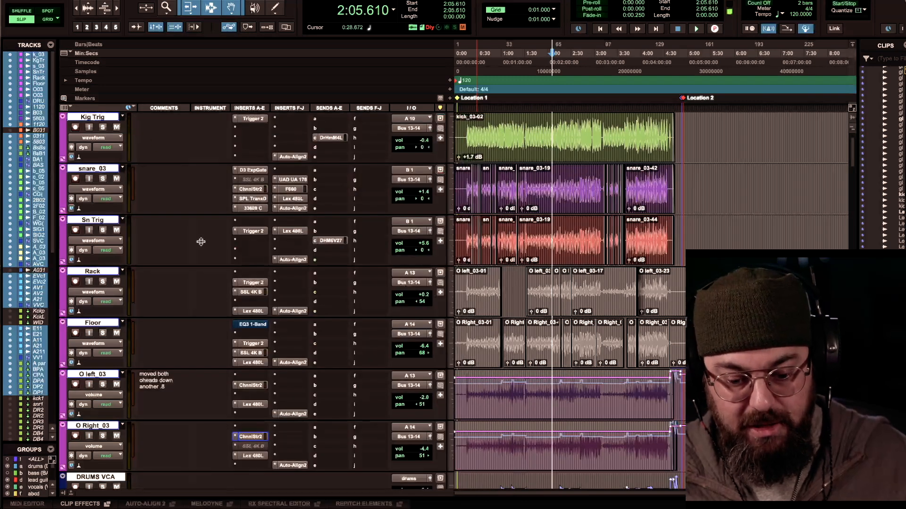
Step: Check the O Right_03 Channel Strip 2 against the one on O left_03, review the latter's compressor settings, and close the window
{"action": "left_click", "coordinate": [254, 437]}
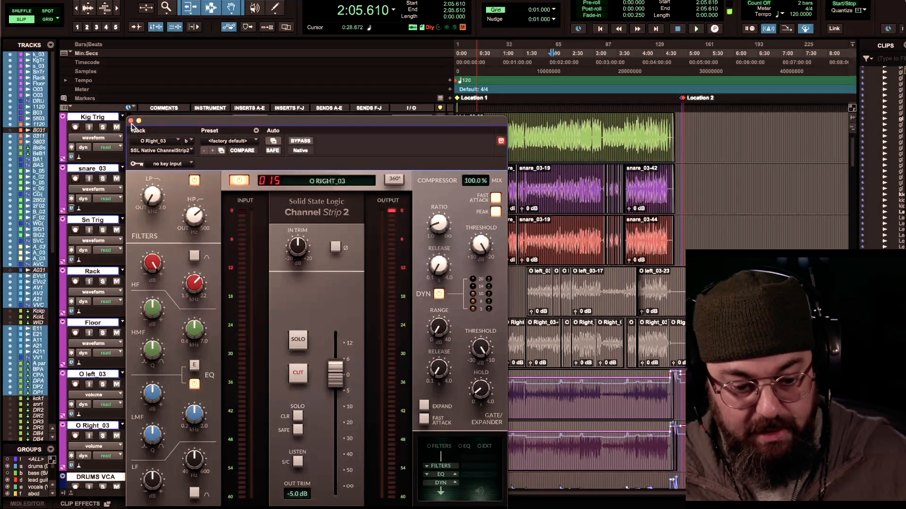
{"action": "left_click_drag", "start_coordinate": [172, 128], "coordinate": [346, 110]}
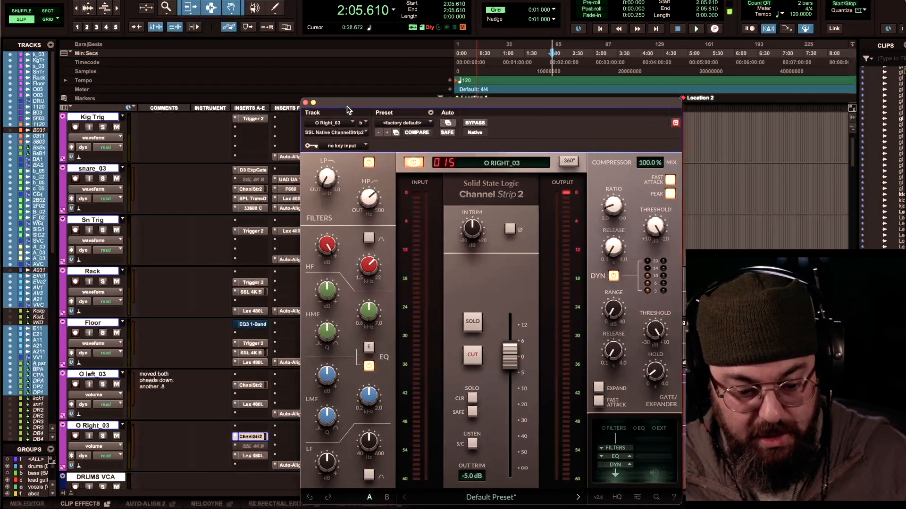
{"action": "left_click", "coordinate": [251, 386]}
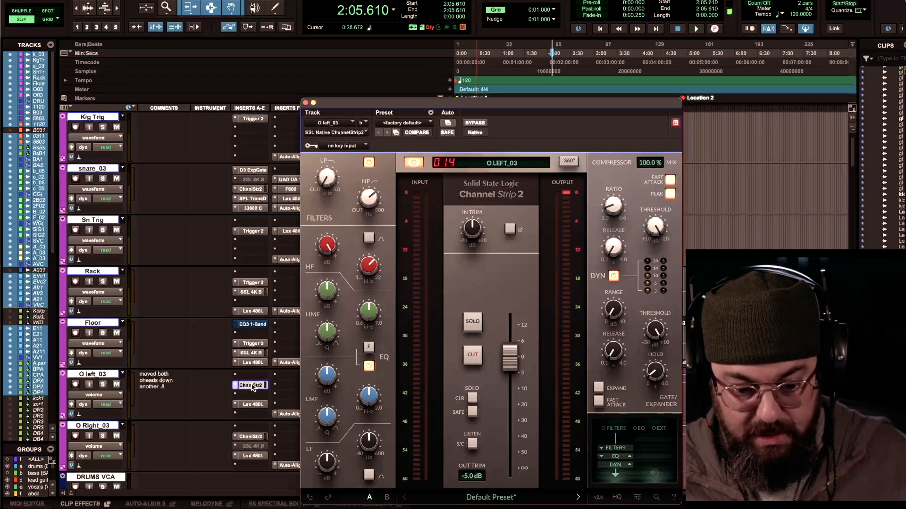
{"action": "mouse_move", "coordinate": [614, 210]}
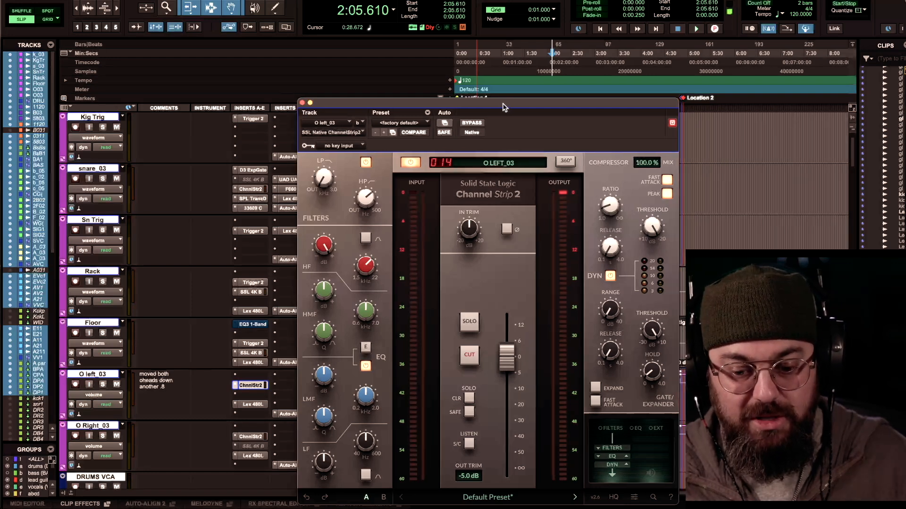
{"action": "left_click_drag", "start_coordinate": [503, 107], "coordinate": [284, 86]}
{"action": "mouse_move", "coordinate": [393, 190]}
{"action": "left_click_drag", "start_coordinate": [392, 190], "coordinate": [395, 196]}
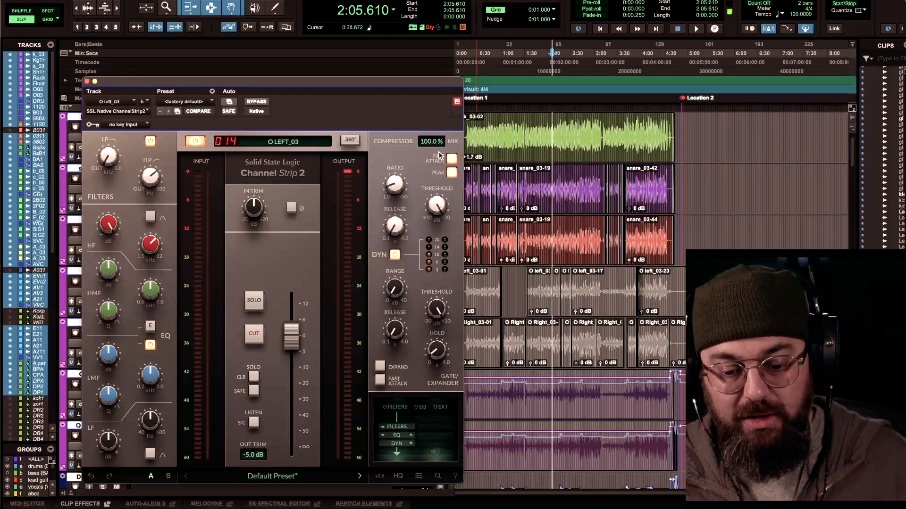
{"action": "left_click", "coordinate": [87, 82]}
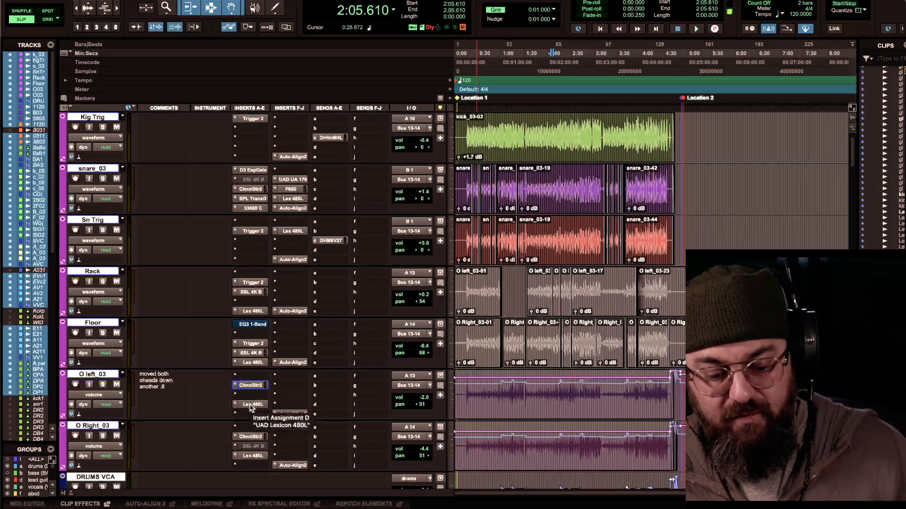
Step: Solo O left_03 and O Right_03 while playing from 2:05.610, and bypass the Lexicon 480L on both overheads for comparison
{"action": "key", "text": "space"}
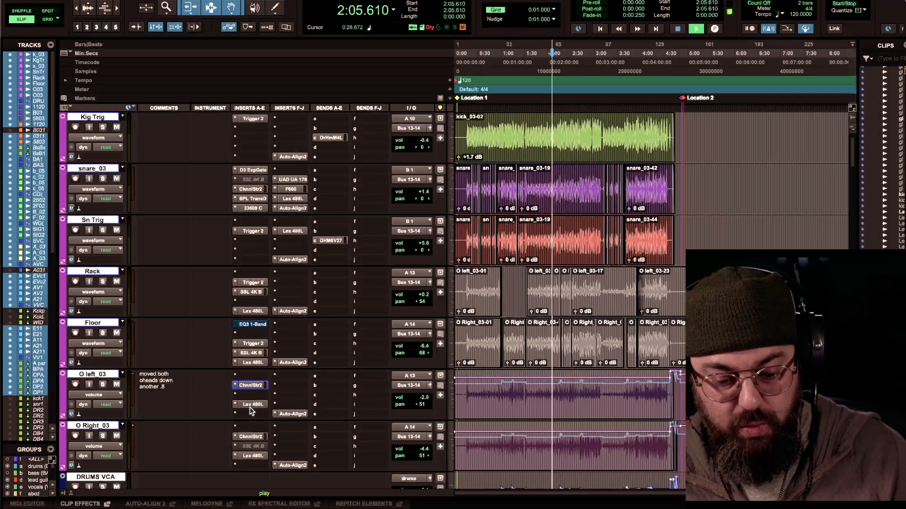
{"action": "left_click", "coordinate": [102, 384]}
{"action": "left_click", "coordinate": [102, 436]}
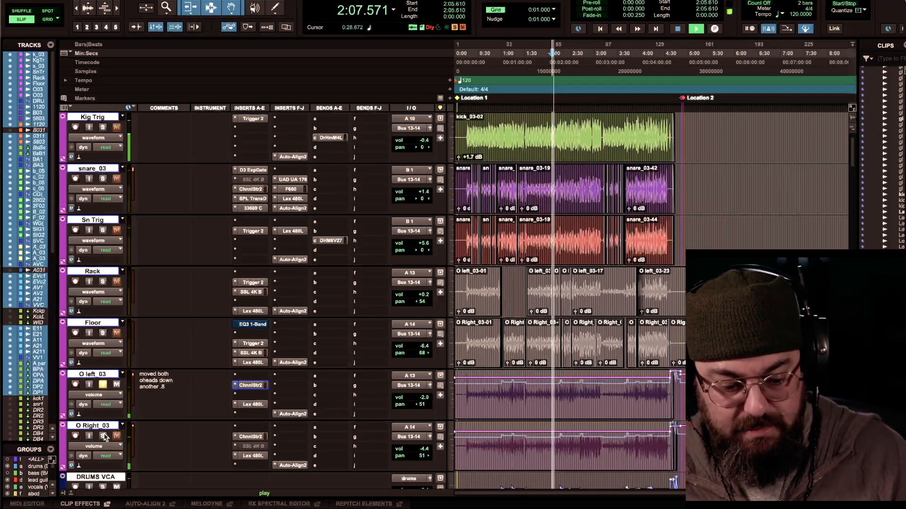
{"action": "left_click", "coordinate": [253, 405], "text": "super"}
{"action": "left_click", "coordinate": [253, 455], "text": "super"}
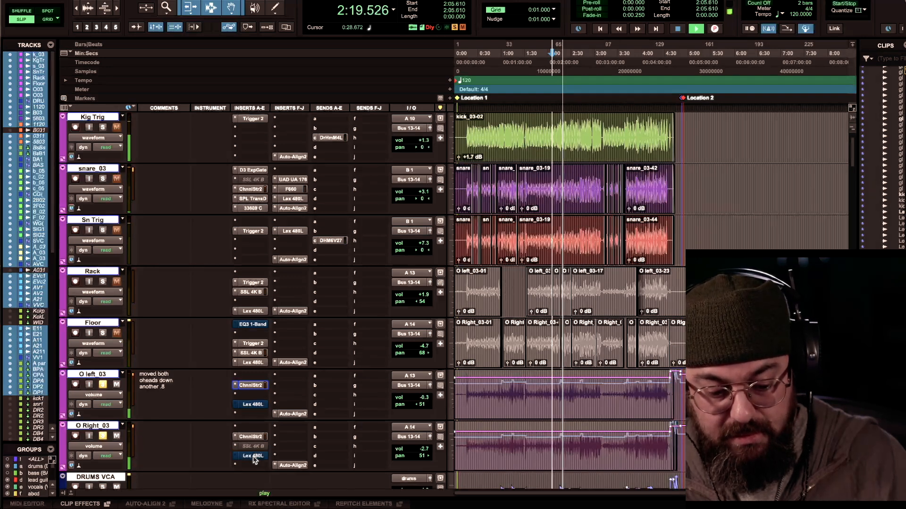
{"action": "key", "text": "space"}
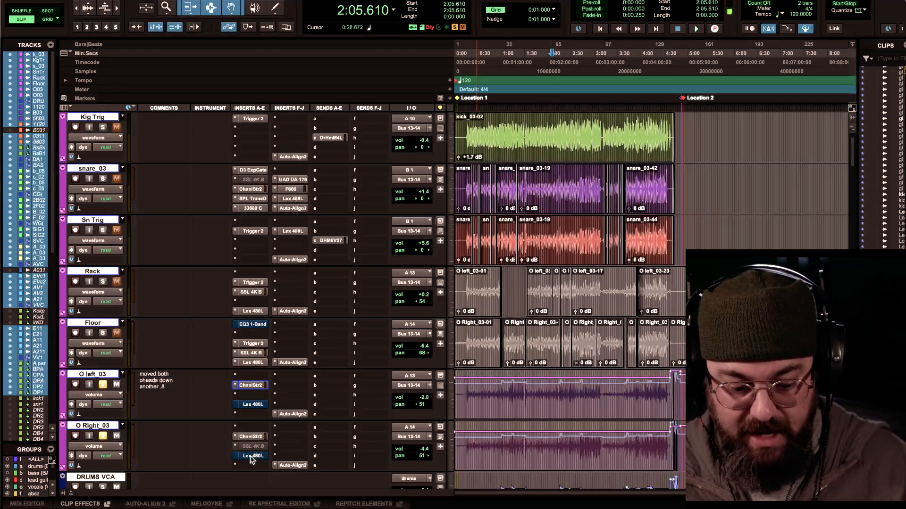
Step: Clear the solos on O Right_03 and O left_03 and bring the parallel tracks from A par to D PAR into view
{"action": "scroll", "coordinate": [203, 442], "scroll_direction": "down", "scroll_amount": 2}
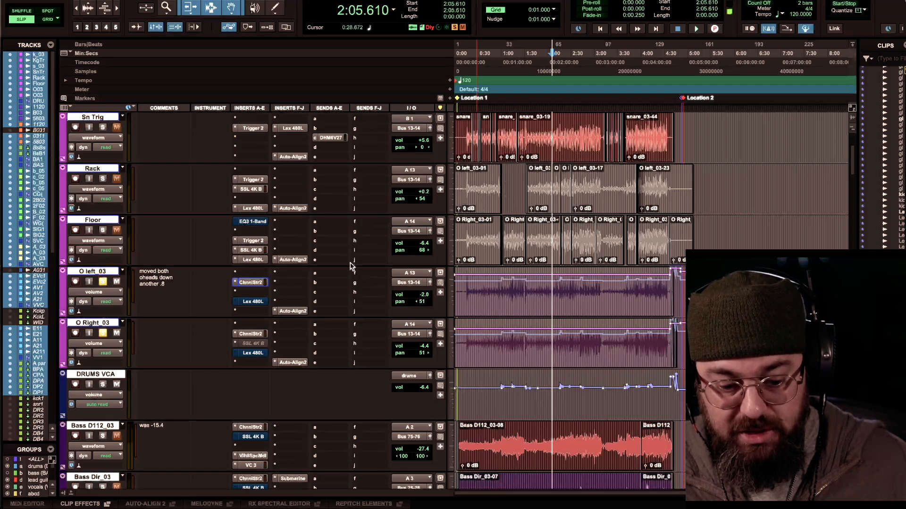
{"action": "left_click", "coordinate": [104, 333]}
{"action": "left_click", "coordinate": [103, 282]}
{"action": "scroll", "coordinate": [175, 314], "scroll_direction": "down", "scroll_amount": 20}
{"action": "scroll", "coordinate": [174, 313], "scroll_direction": "down", "scroll_amount": 15}
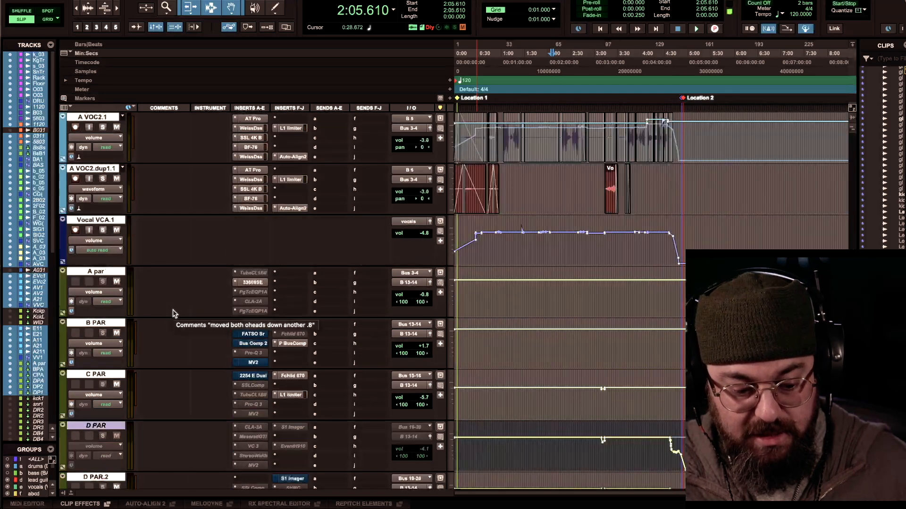
Step: Select the B PAR track, open its Distressor, and play briefly from 2:05.610 to review its settings and metering
{"action": "scroll", "coordinate": [175, 313], "scroll_direction": "up", "scroll_amount": 8}
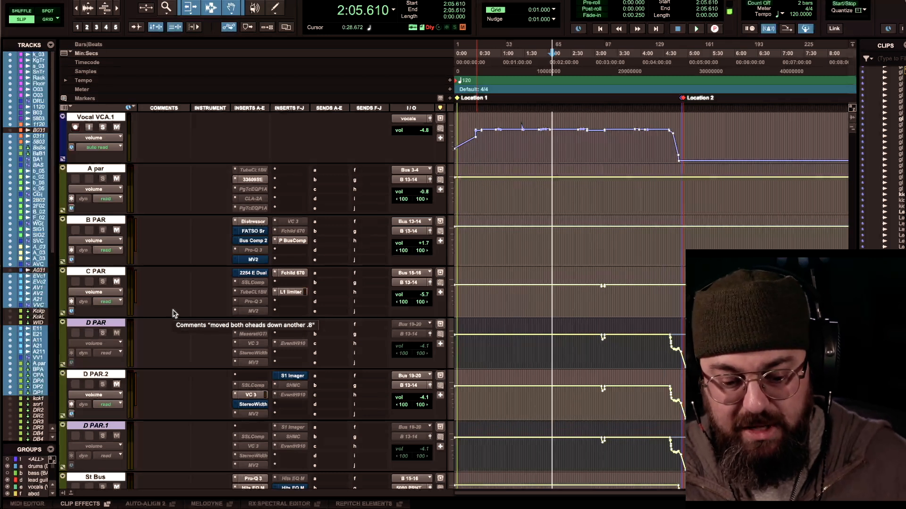
{"action": "left_click", "coordinate": [119, 222]}
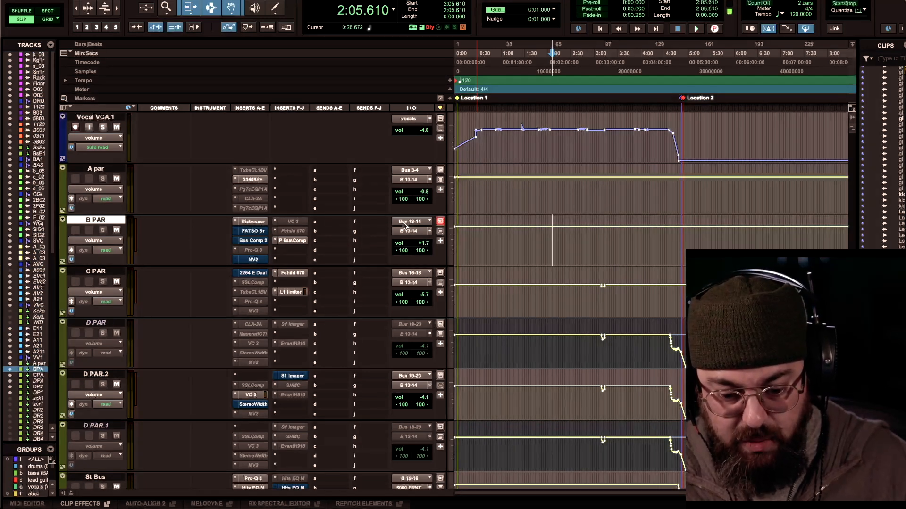
{"action": "left_click", "coordinate": [253, 222]}
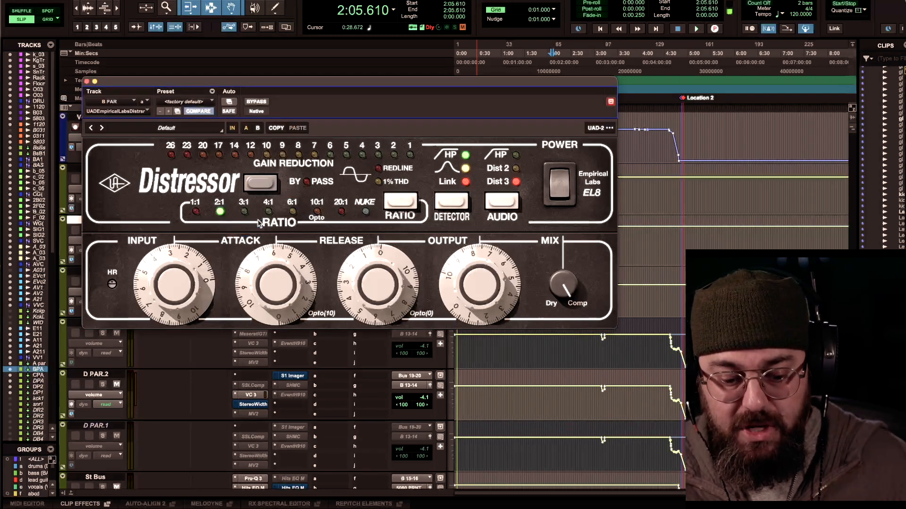
{"action": "key", "text": "space"}
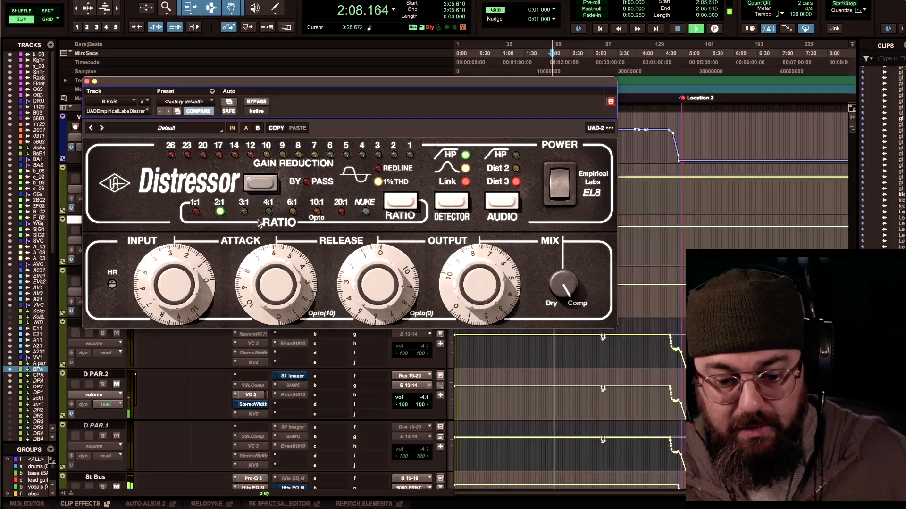
{"action": "key", "text": "space"}
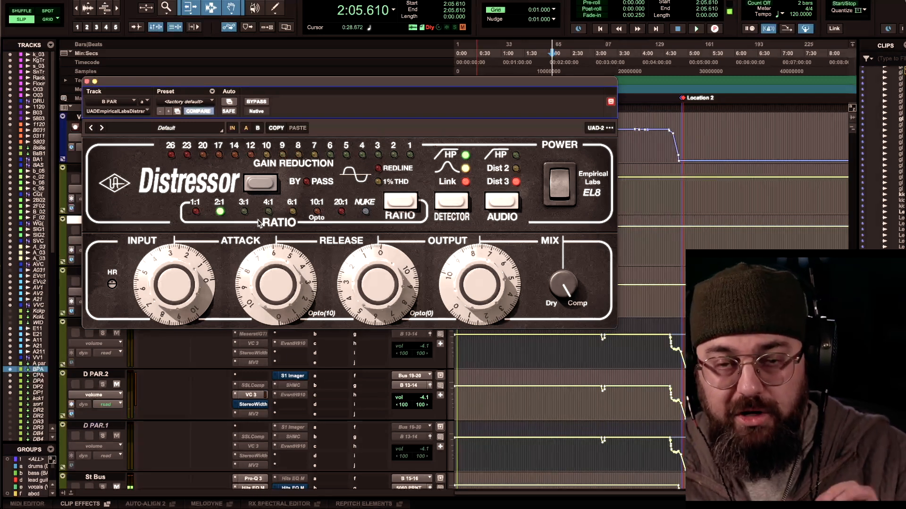
{"action": "mouse_move", "coordinate": [308, 84]}
{"action": "left_mouse_down"}
{"action": "mouse_move", "coordinate": [311, 77]}
{"action": "mouse_move", "coordinate": [308, 85]}
{"action": "left_mouse_up"}
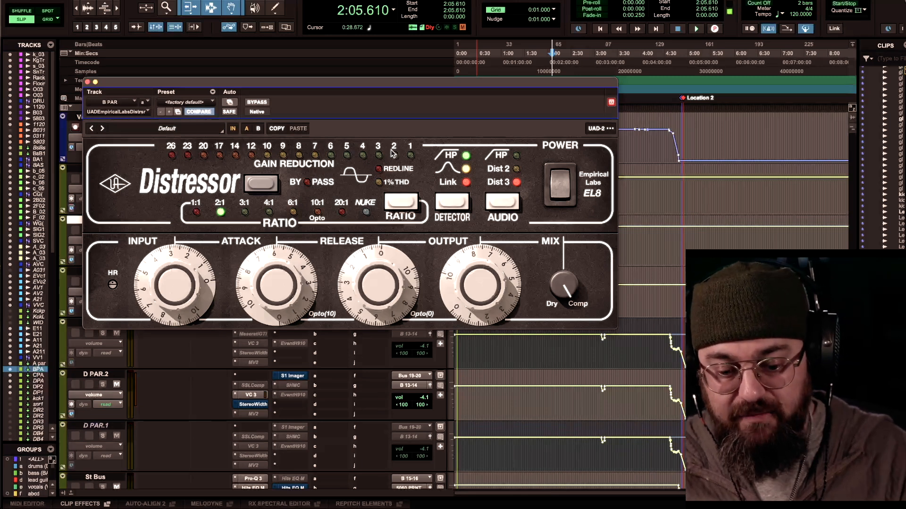
Step: Audition the B PAR Distressor from 2:05.610, bypassing it during playback for comparison, and close its window
{"action": "key", "text": "space"}
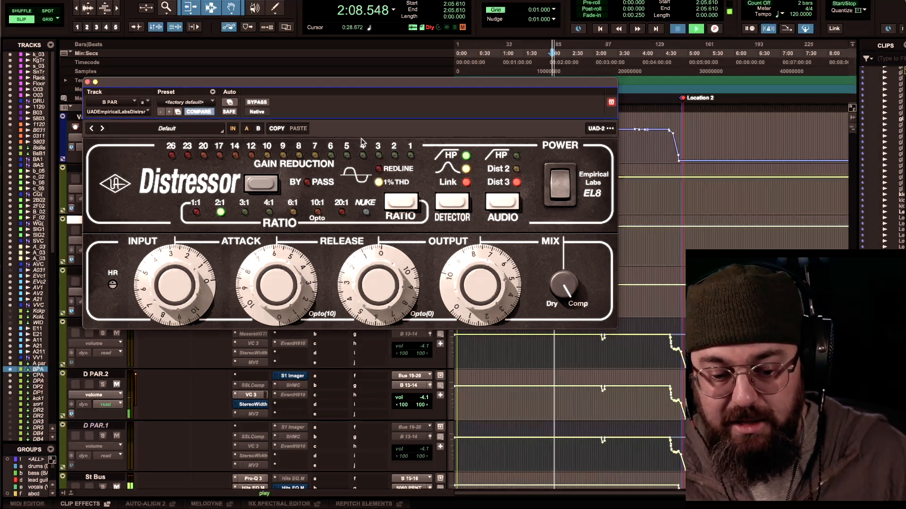
{"action": "key", "text": "space"}
{"action": "key", "text": "space"}
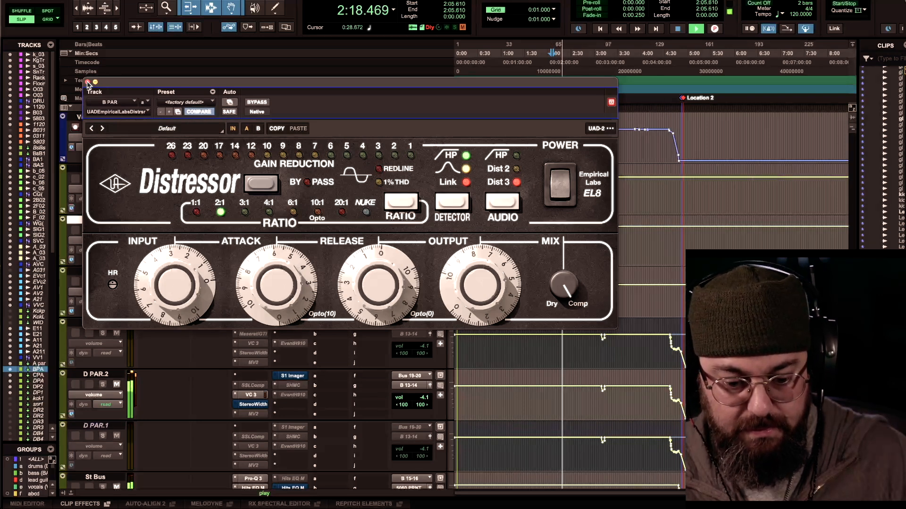
{"action": "left_click", "coordinate": [256, 102]}
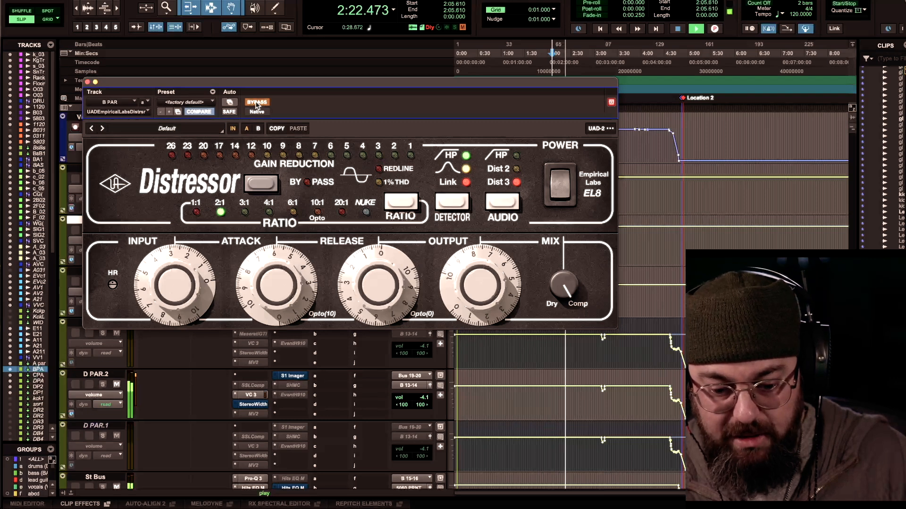
{"action": "key", "text": "space"}
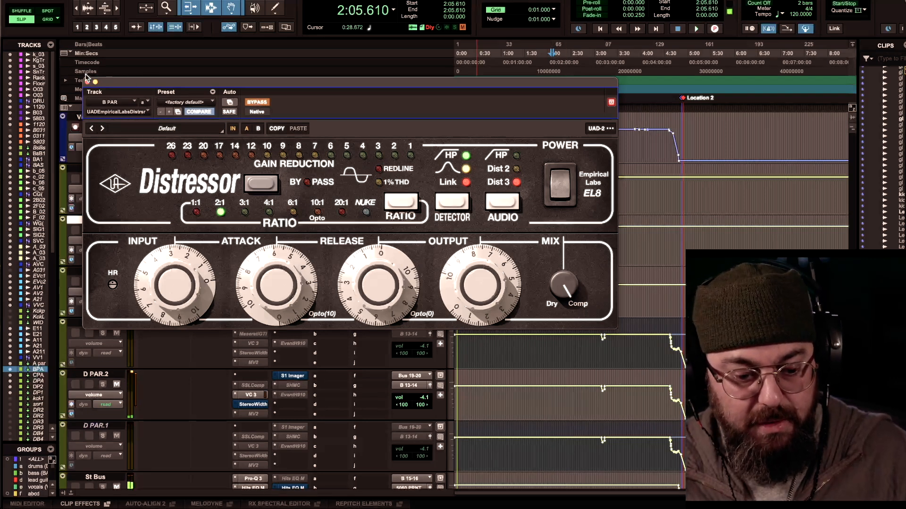
{"action": "left_click", "coordinate": [88, 82]}
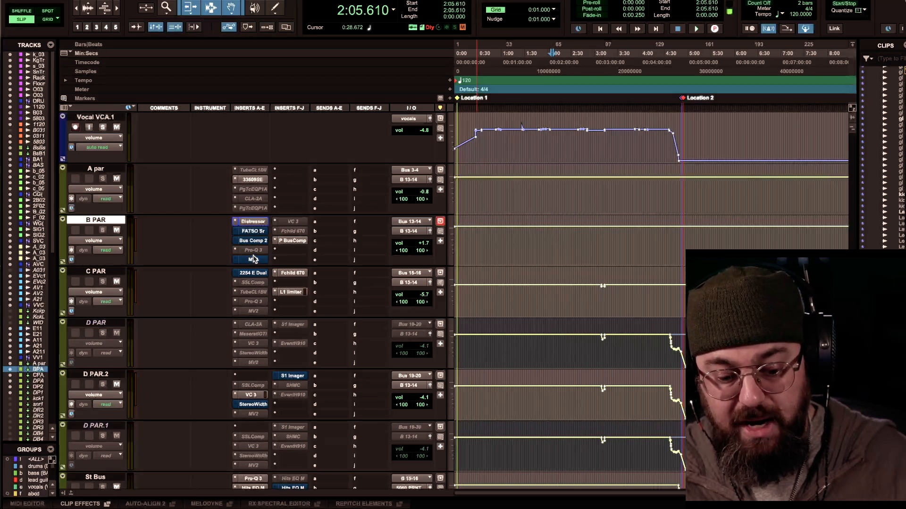
Step: Open the Precision Buss Compressor on B PAR and compare it active and bypassed while playing from 2:05.610
{"action": "left_click", "coordinate": [289, 241]}
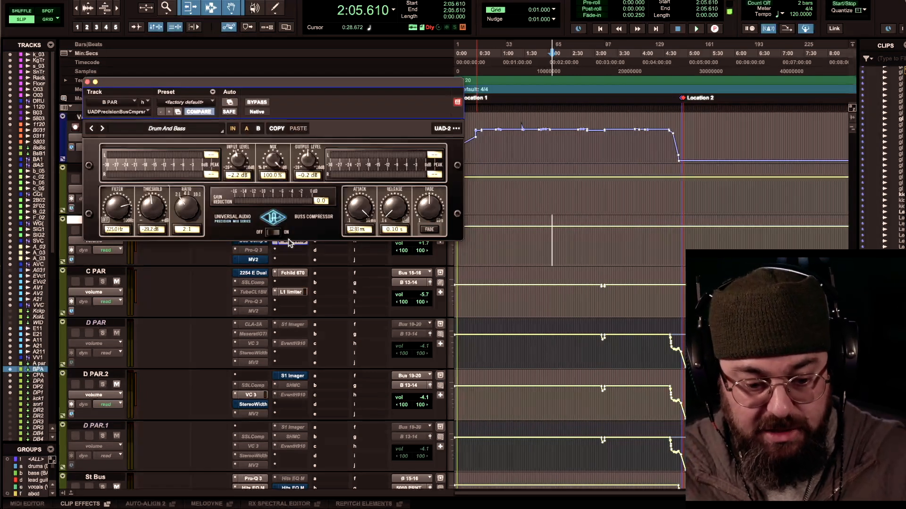
{"action": "key", "text": "space"}
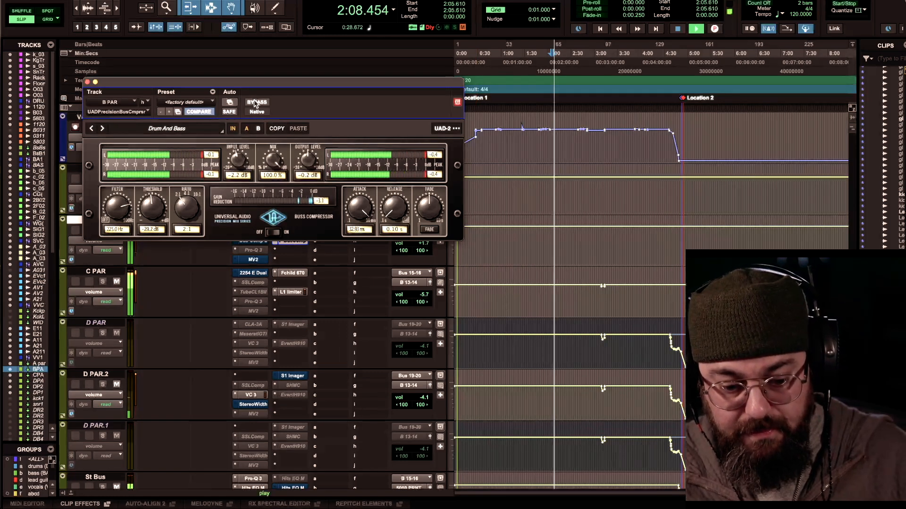
{"action": "key", "text": "space"}
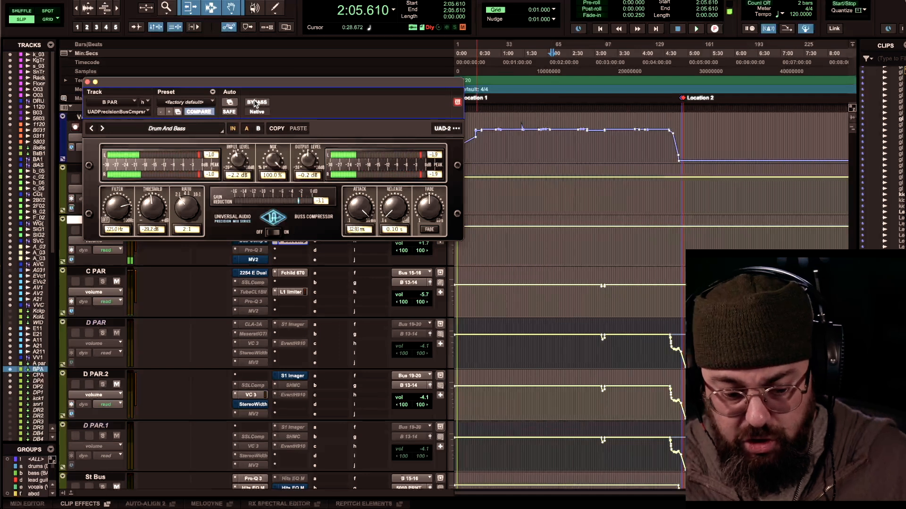
{"action": "key", "text": "space"}
{"action": "left_click", "coordinate": [254, 100]}
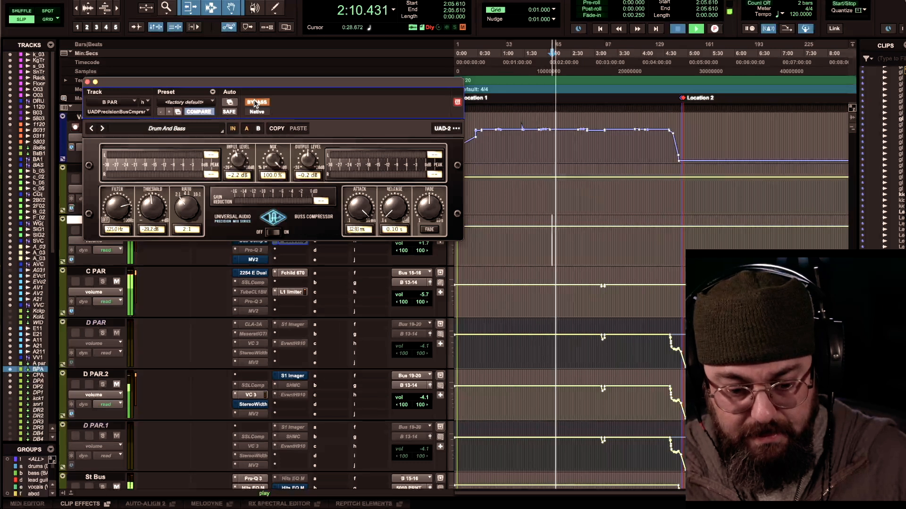
{"action": "key", "text": "space"}
{"action": "left_click", "coordinate": [253, 100]}
{"action": "key", "text": "space"}
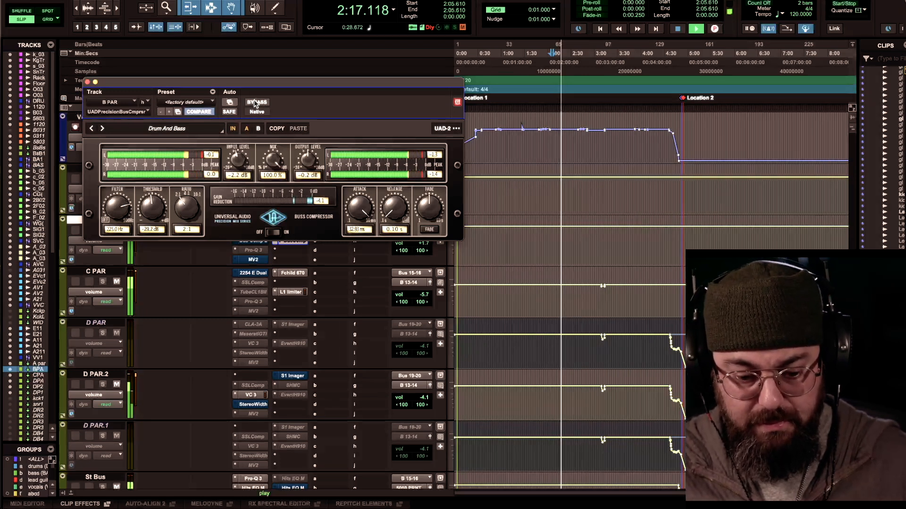
{"action": "key", "text": "space"}
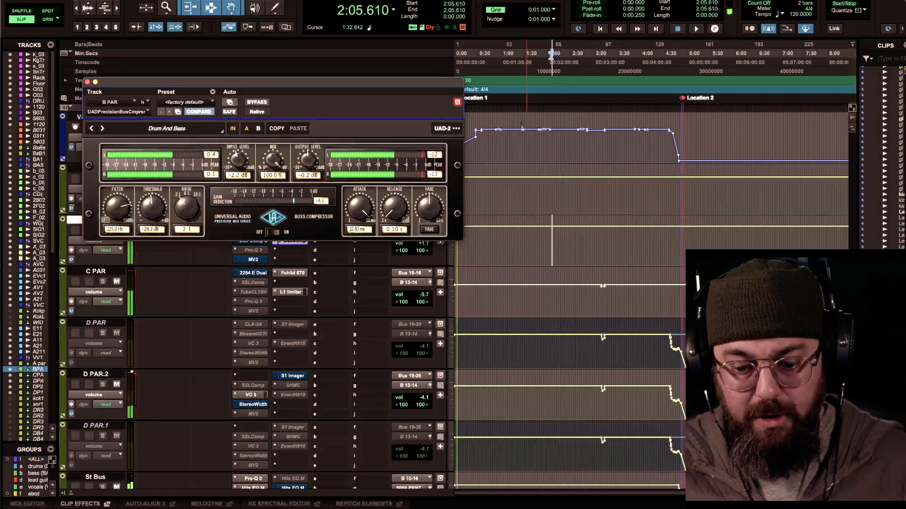
Step: Compare the B PAR Buss Compressor active and bypassed while playing from 3:00.224, re-enable it, and close its window
{"action": "left_click", "coordinate": [595, 54]}
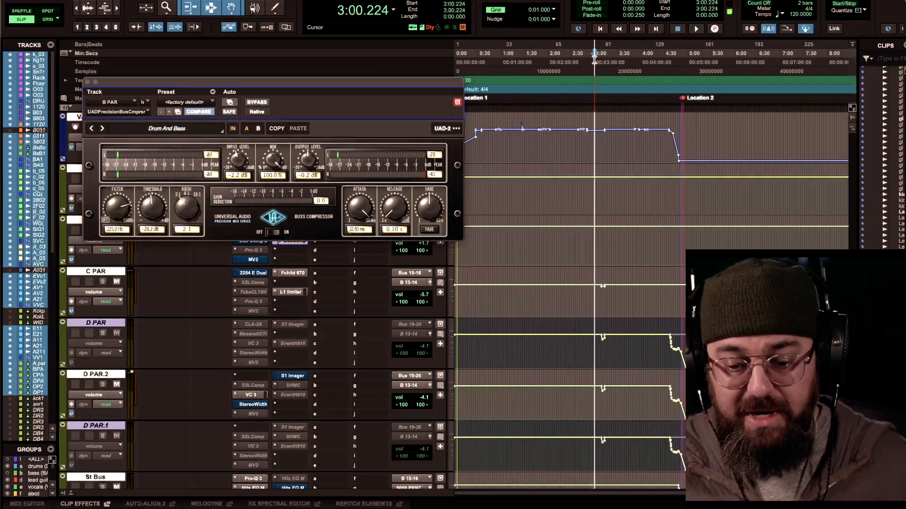
{"action": "key", "text": "space"}
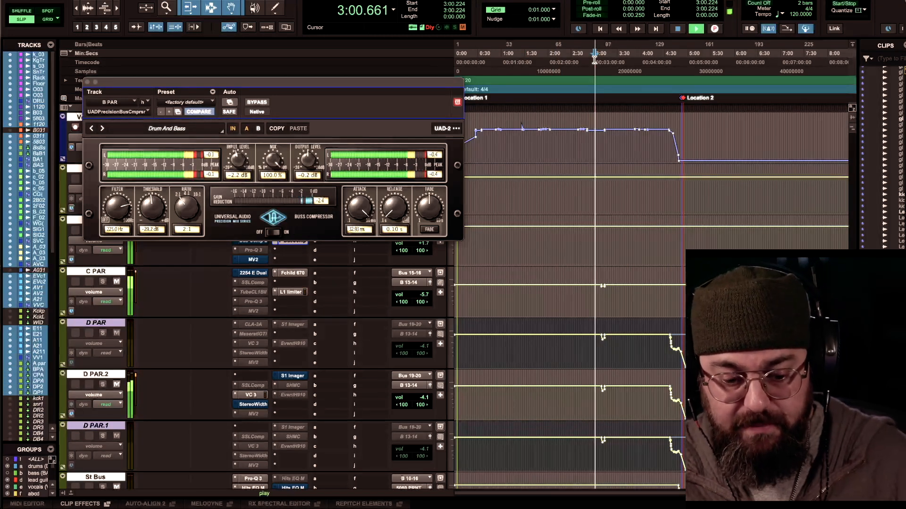
{"action": "left_click", "coordinate": [256, 102]}
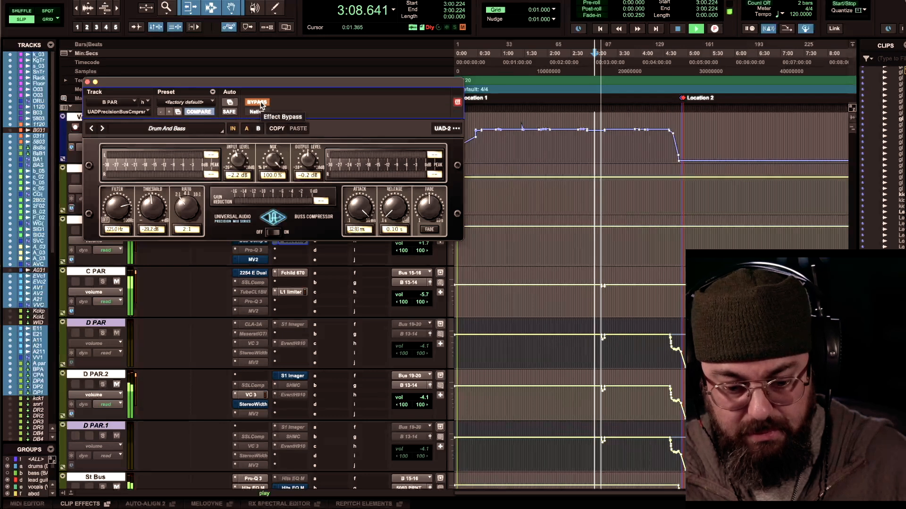
{"action": "key", "text": "space"}
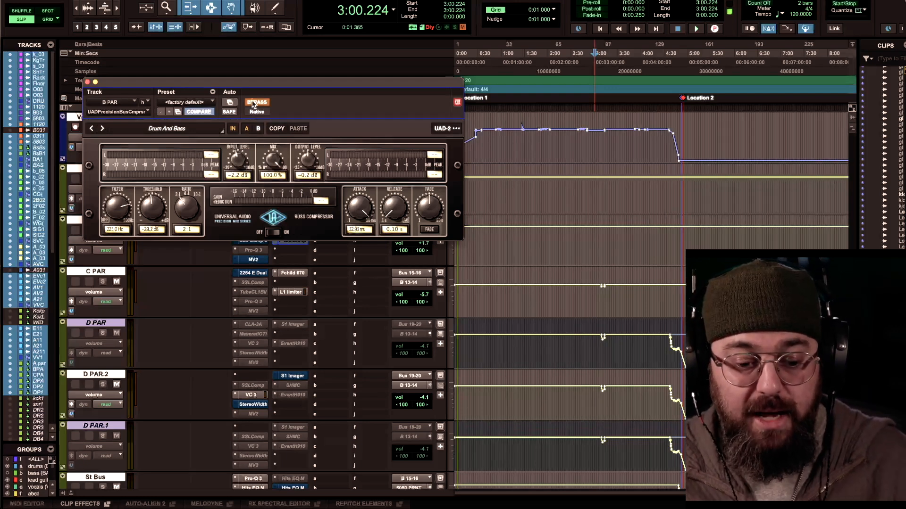
{"action": "left_click", "coordinate": [253, 104]}
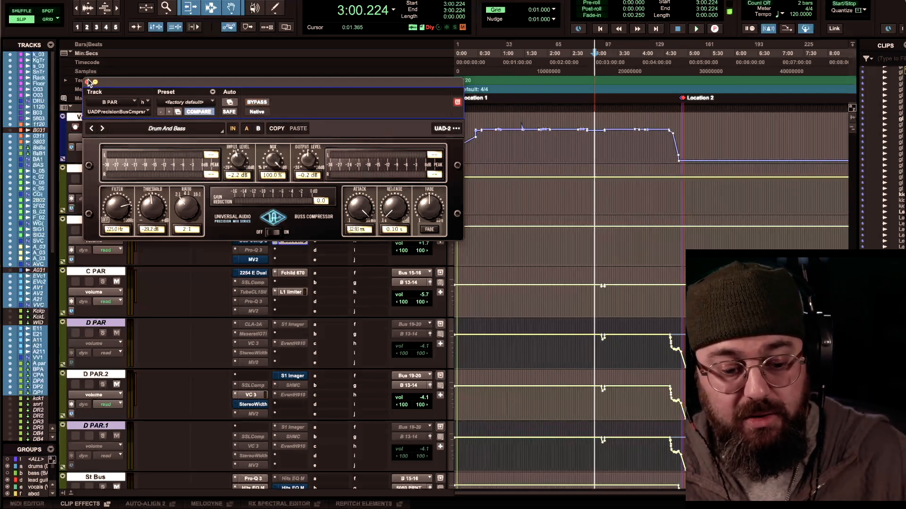
{"action": "left_click", "coordinate": [89, 82]}
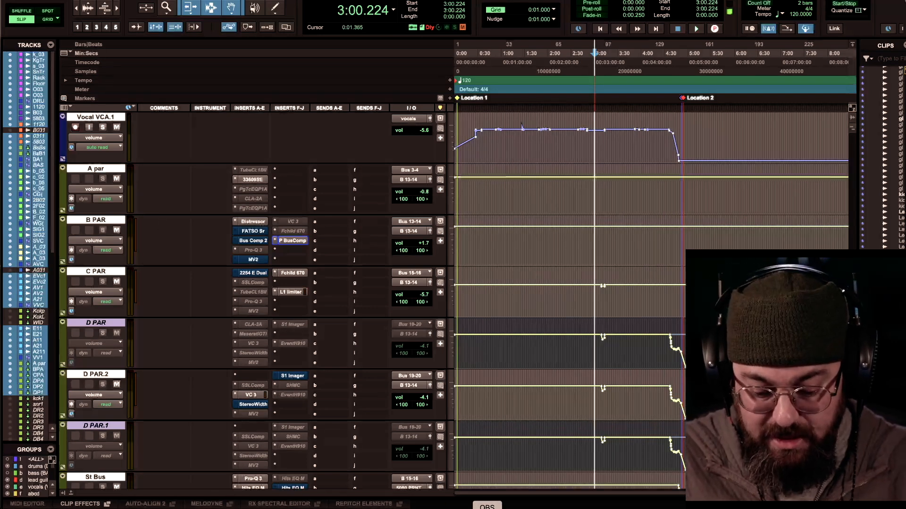
{"action": "left_click", "coordinate": [487, 508]}
{"action": "left_click", "coordinate": [533, 163]}
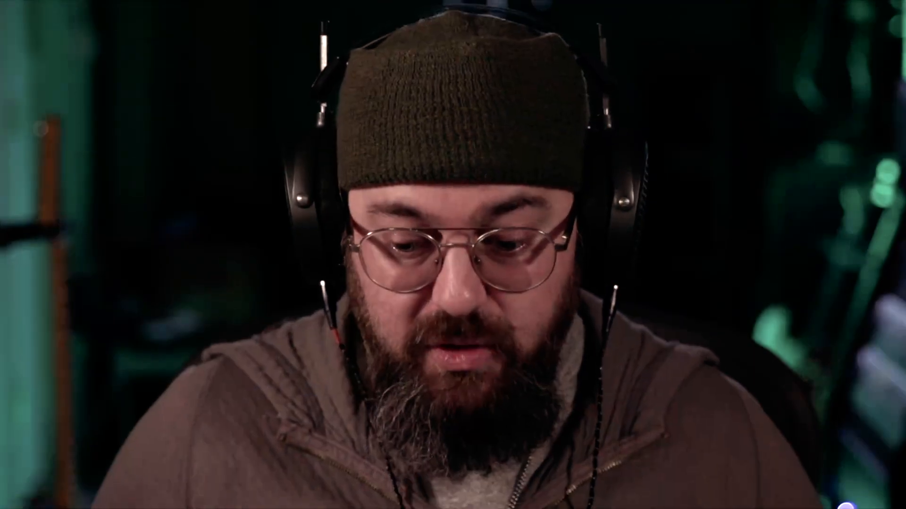